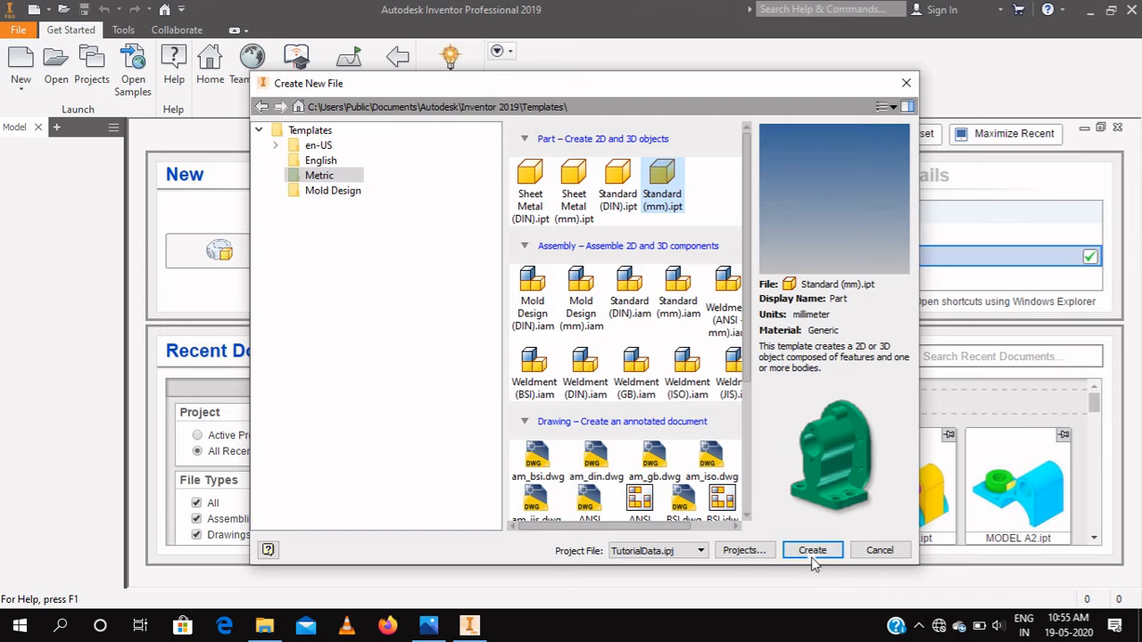
# Step: Create a new metric part from the Standard (mm).ipt template and start a 2D sketch on the horizontal XZ plane
pyautogui.click(812, 553)
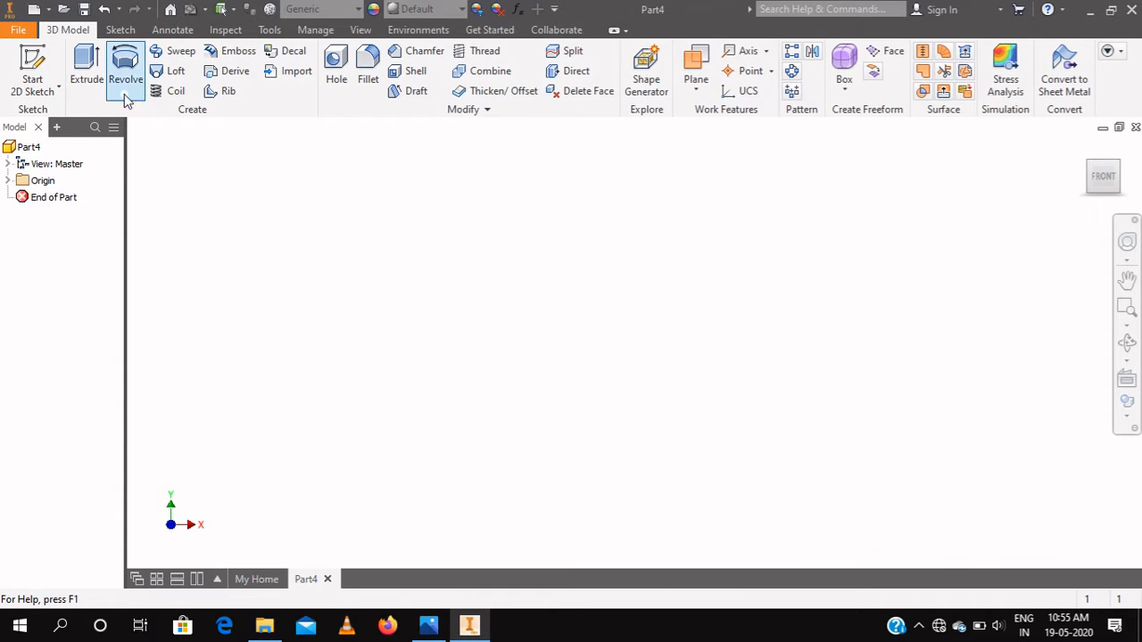
pyautogui.click(32, 62)
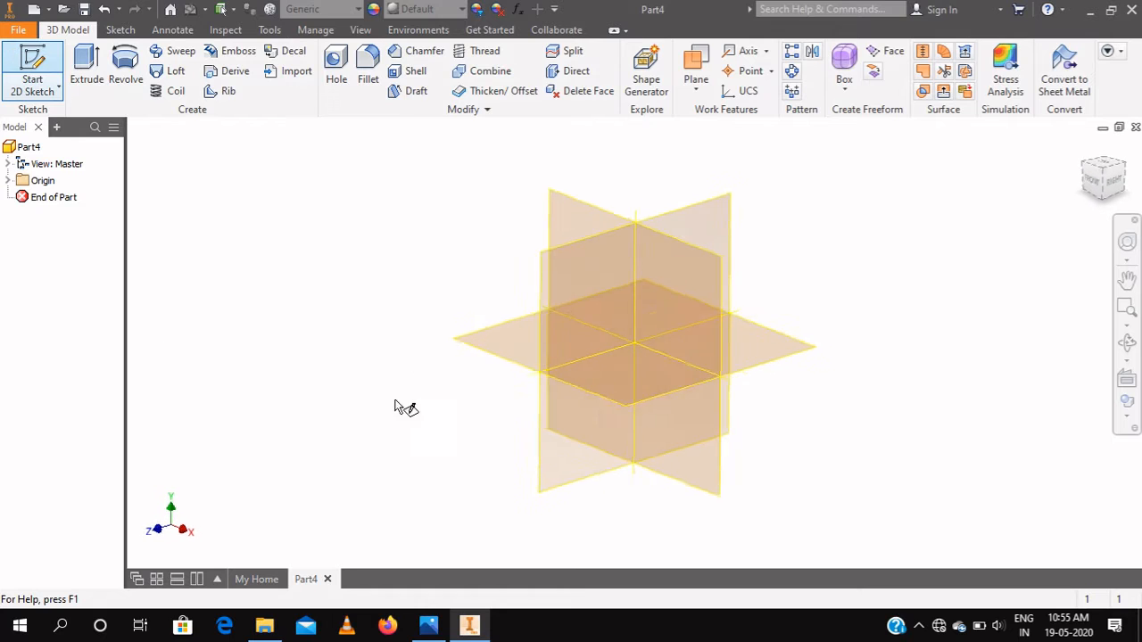
pyautogui.click(482, 349)
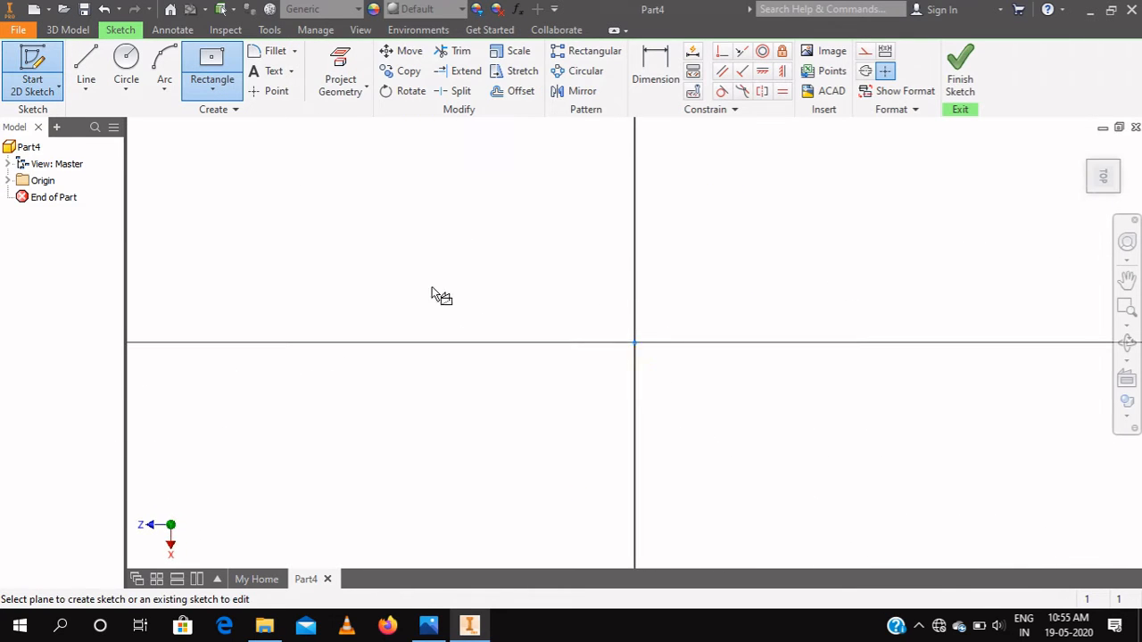
# Step: Draw a centre-point rectangle about 24 by 18 mm around the sketch origin
pyautogui.click(214, 61)
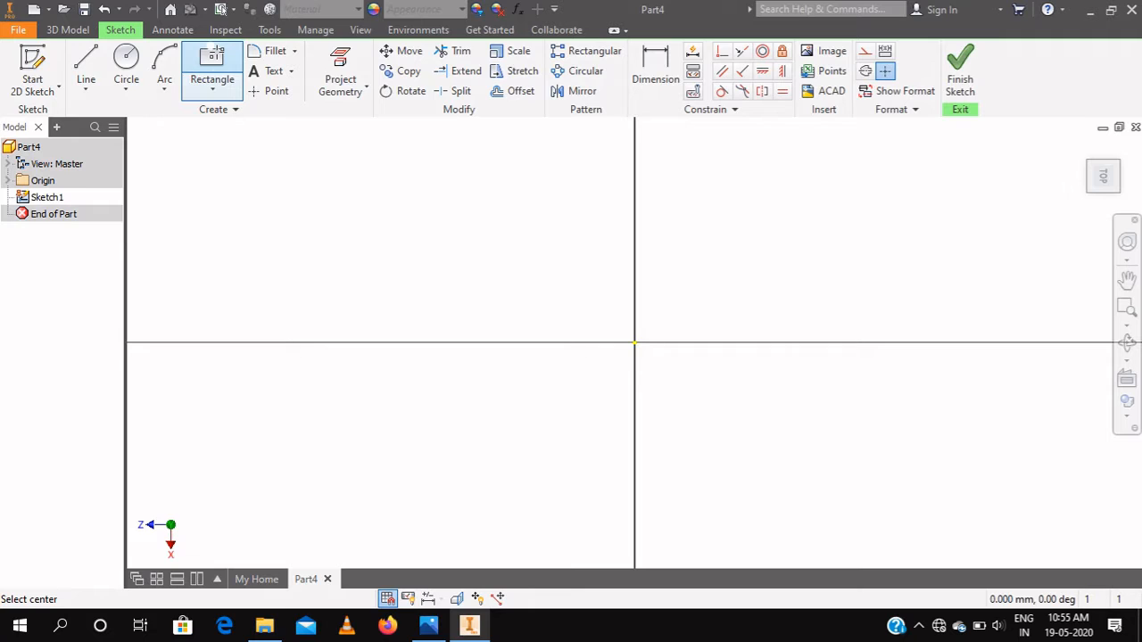
pyautogui.click(636, 342)
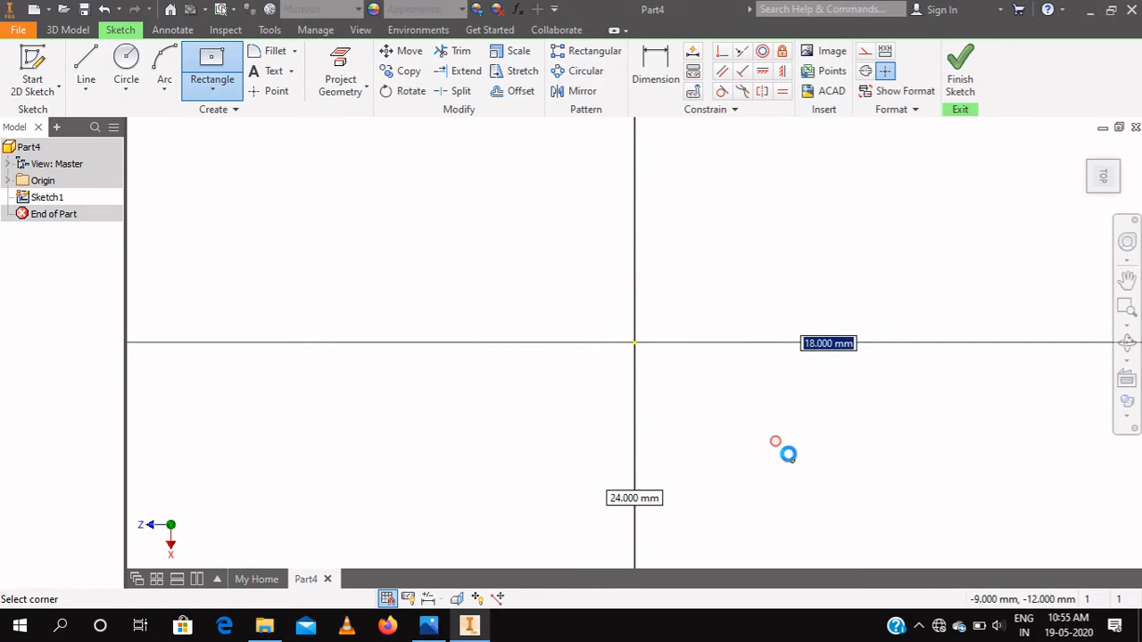
pyautogui.click(791, 459)
# Step: Dimension the rectangle's lower edge and set its length to 150 mm
pyautogui.click(656, 67)
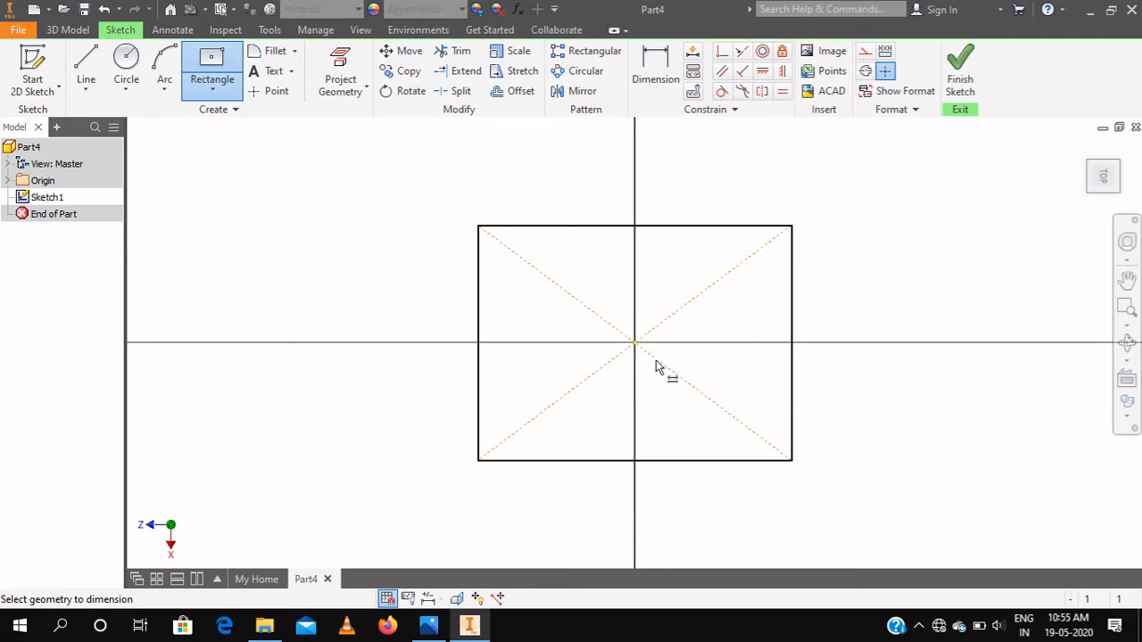
pyautogui.click(687, 462)
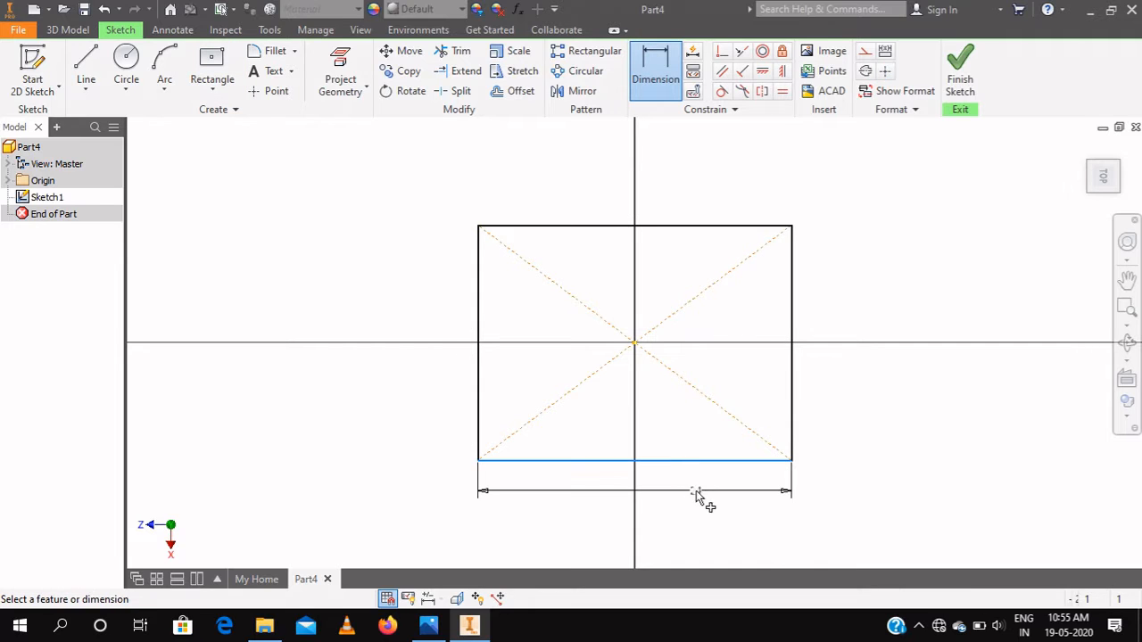
pyautogui.click(697, 487)
pyautogui.write('150')
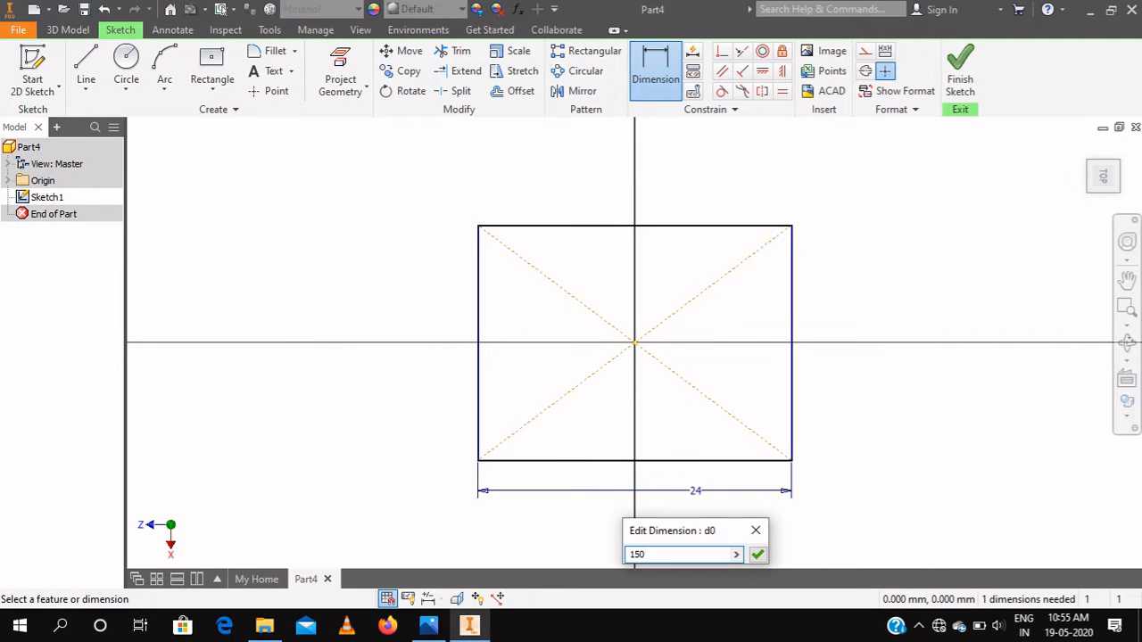
pyautogui.press('Return')
# Step: Dimension the rectangle's right edge and set it to 24+16+24 mm according to the reference drawing in Photos
pyautogui.scroll(-6, 607, 495)
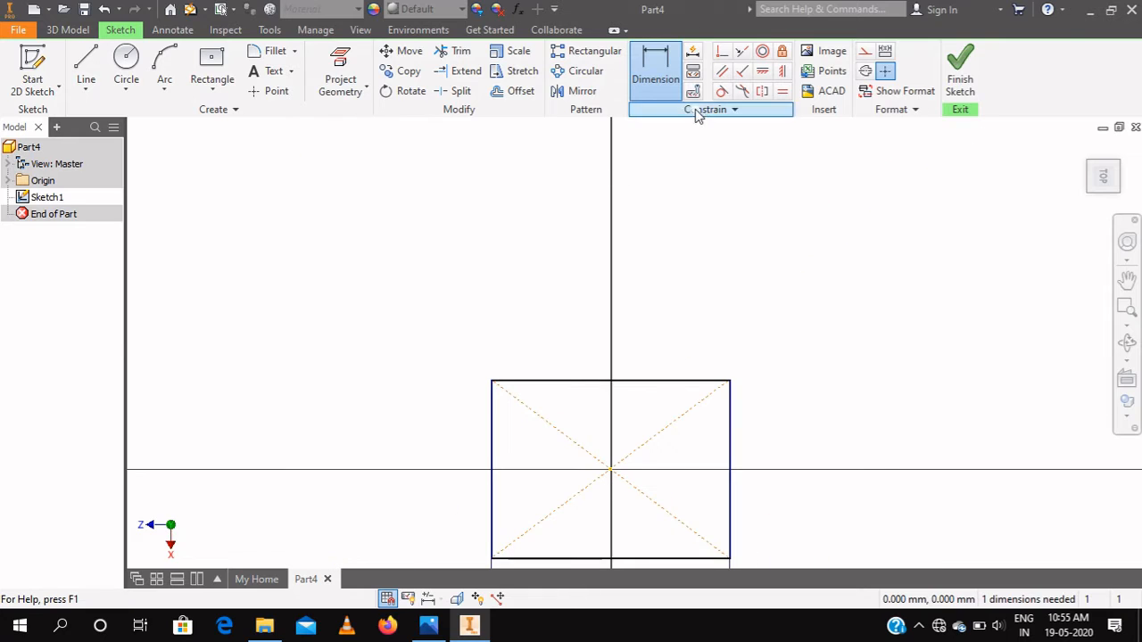
pyautogui.click(731, 466)
pyautogui.click(844, 455)
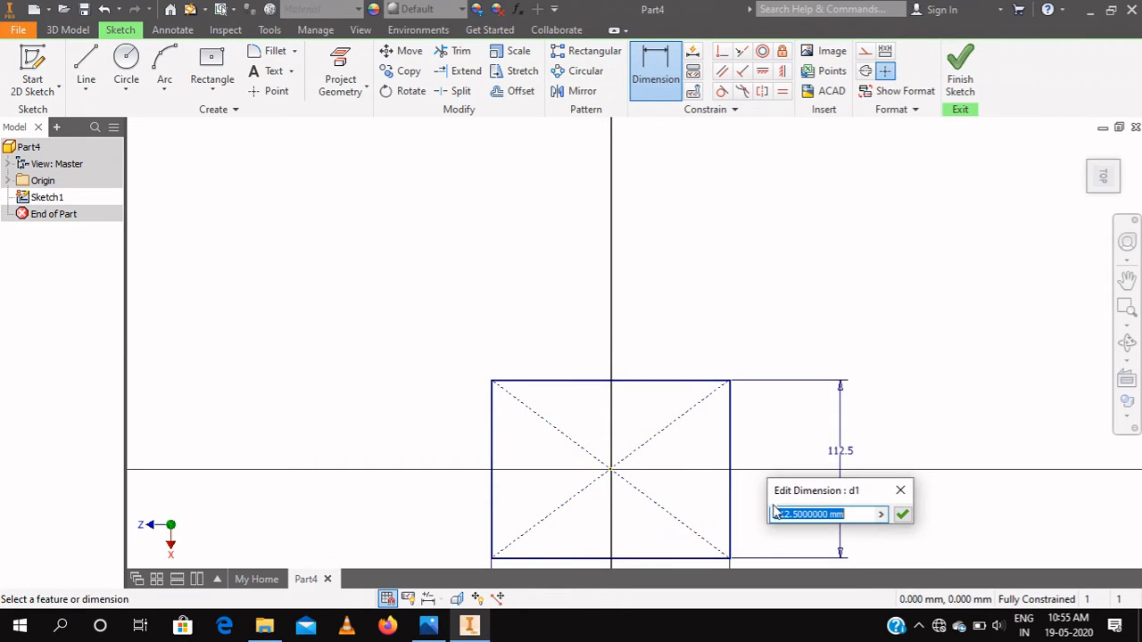
pyautogui.click(428, 626)
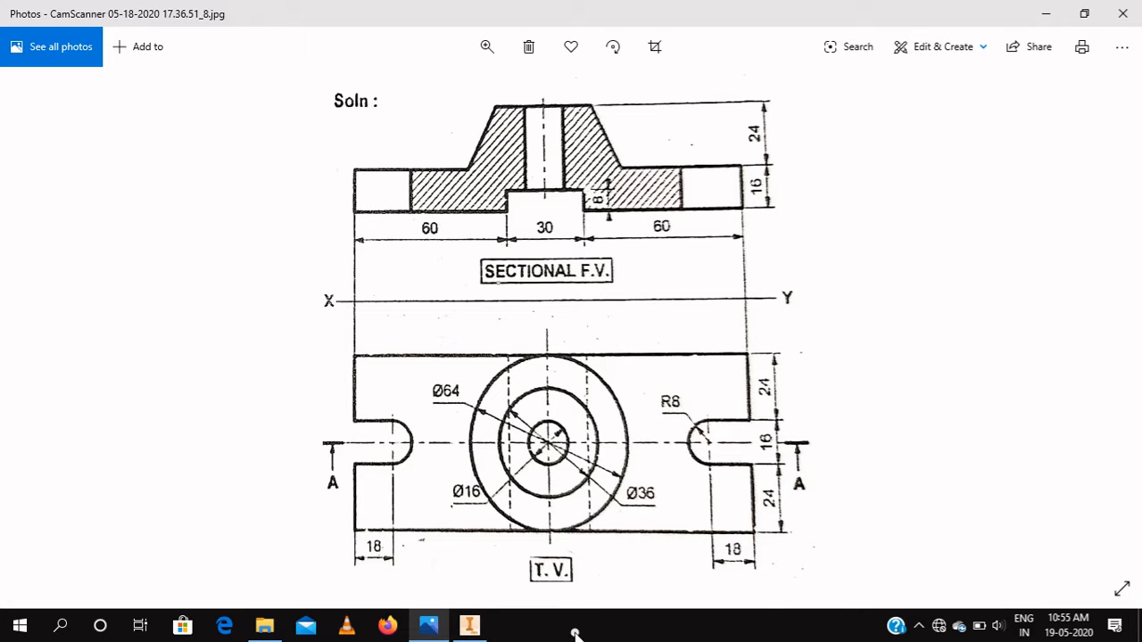
pyautogui.click(469, 625)
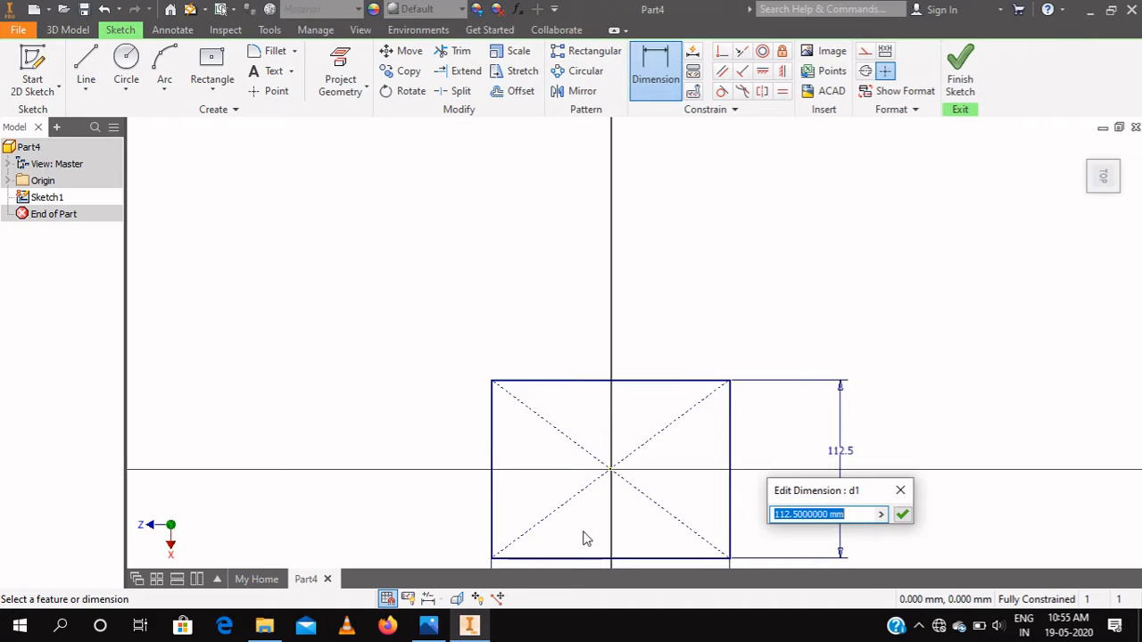
pyautogui.write('24+16+24')
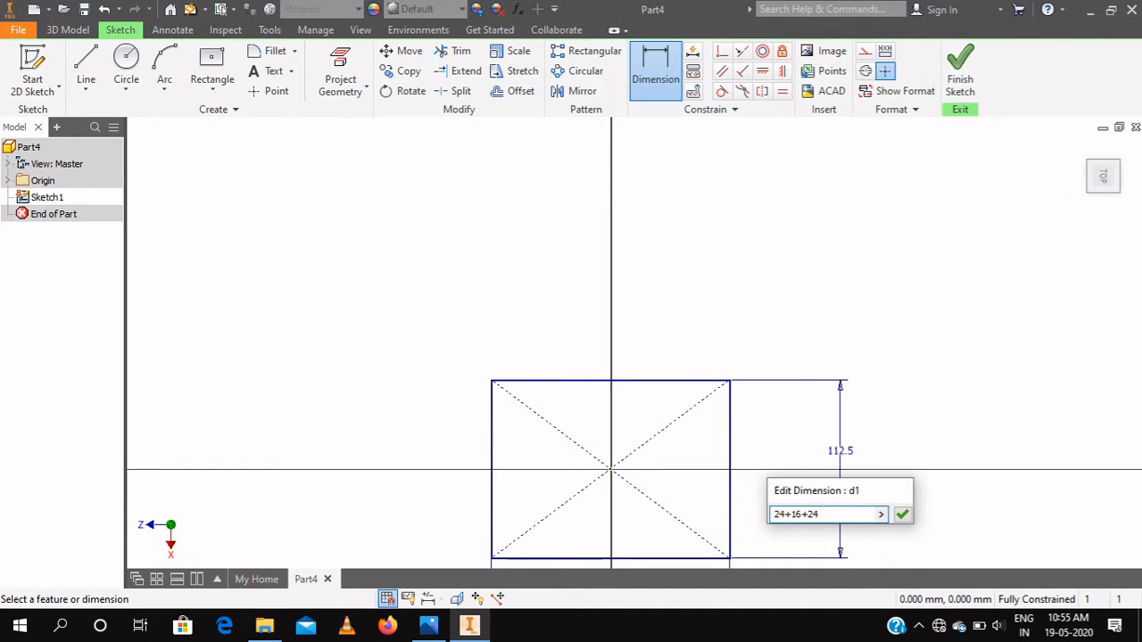
pyautogui.press('Return')
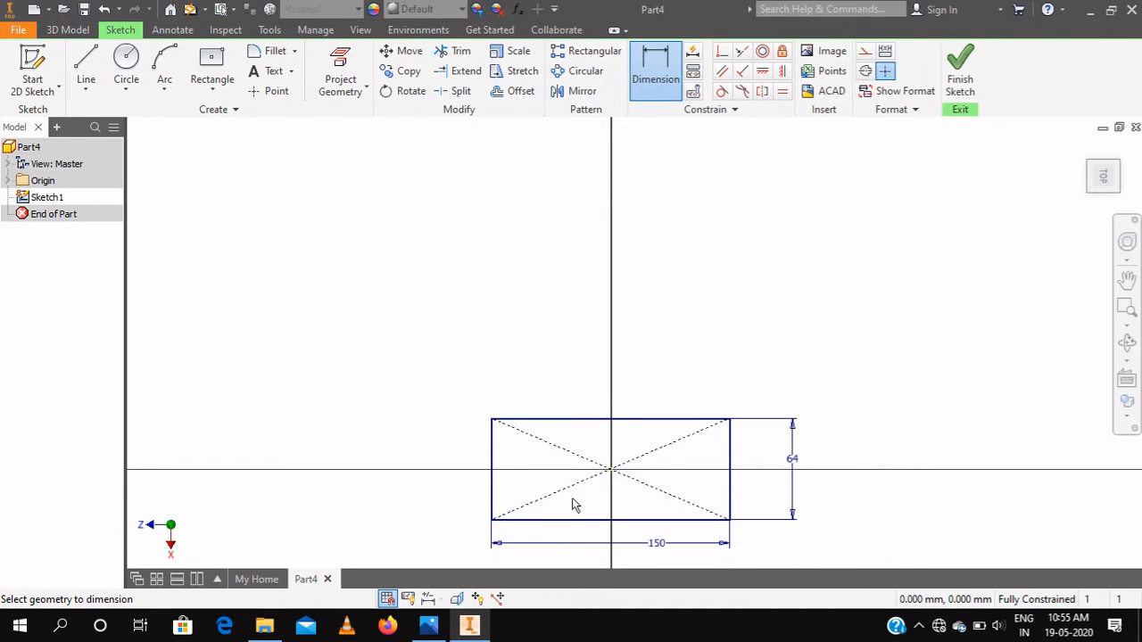
# Step: Draw a circle about 19 mm in diameter on the horizontal axis near the rectangle's right end
pyautogui.scroll(-3, 611, 459)
pyautogui.scroll(5, 607, 481)
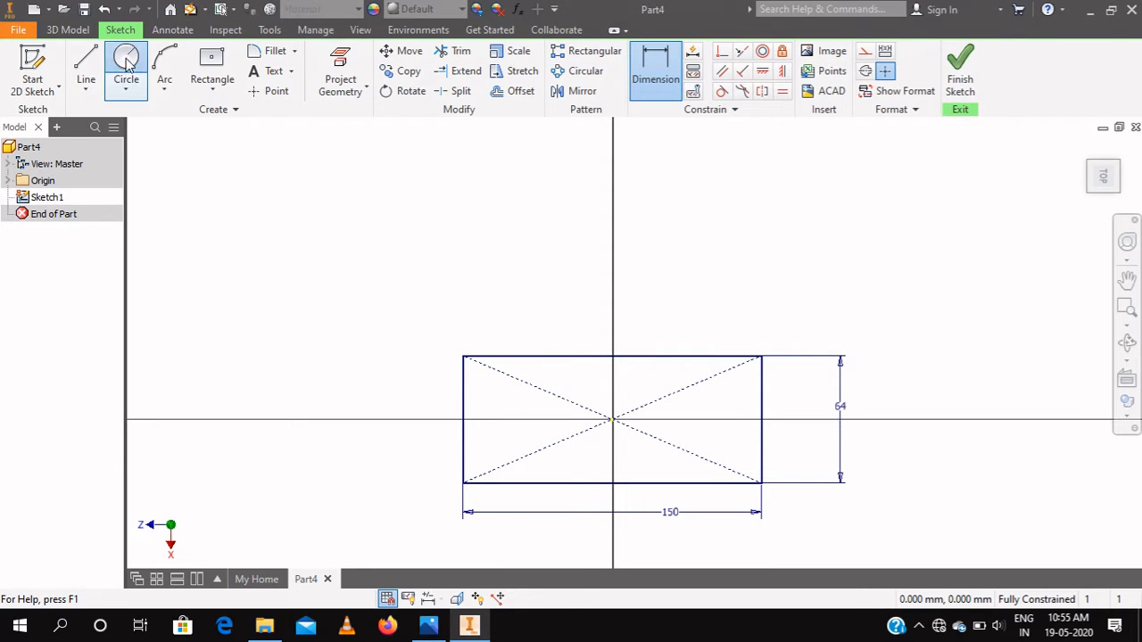
pyautogui.click(126, 61)
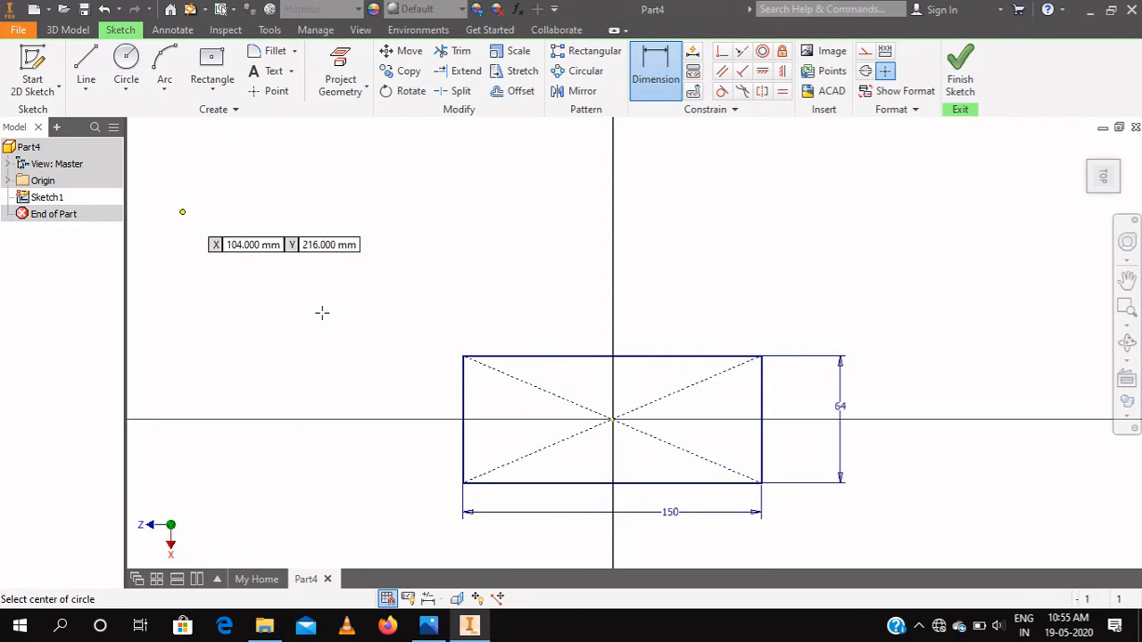
pyautogui.click(725, 420)
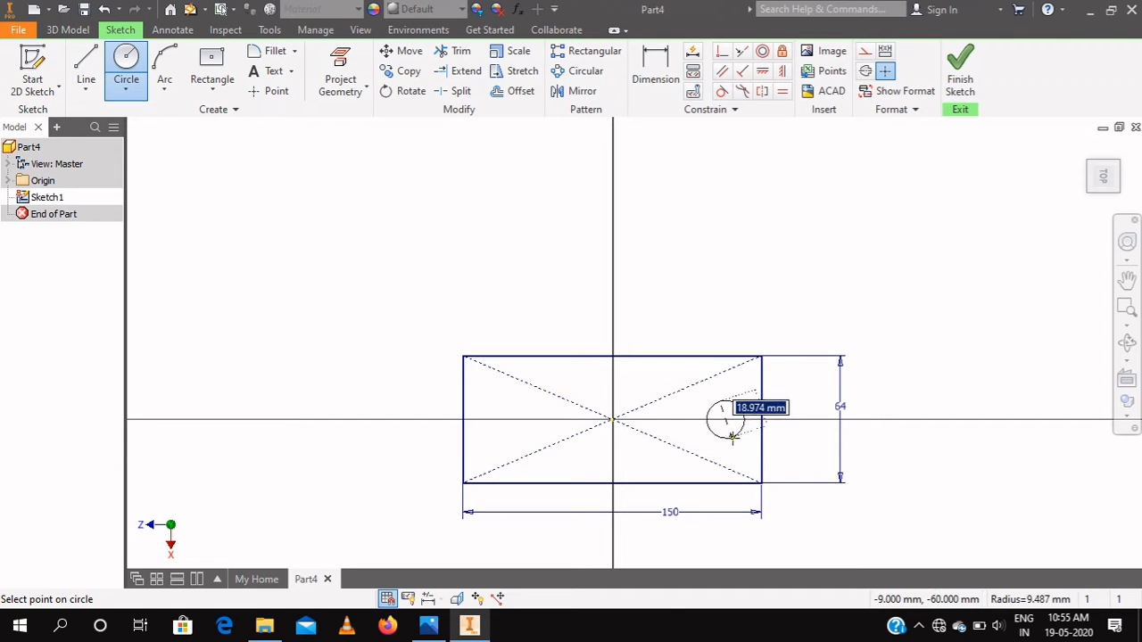
pyautogui.click(727, 437)
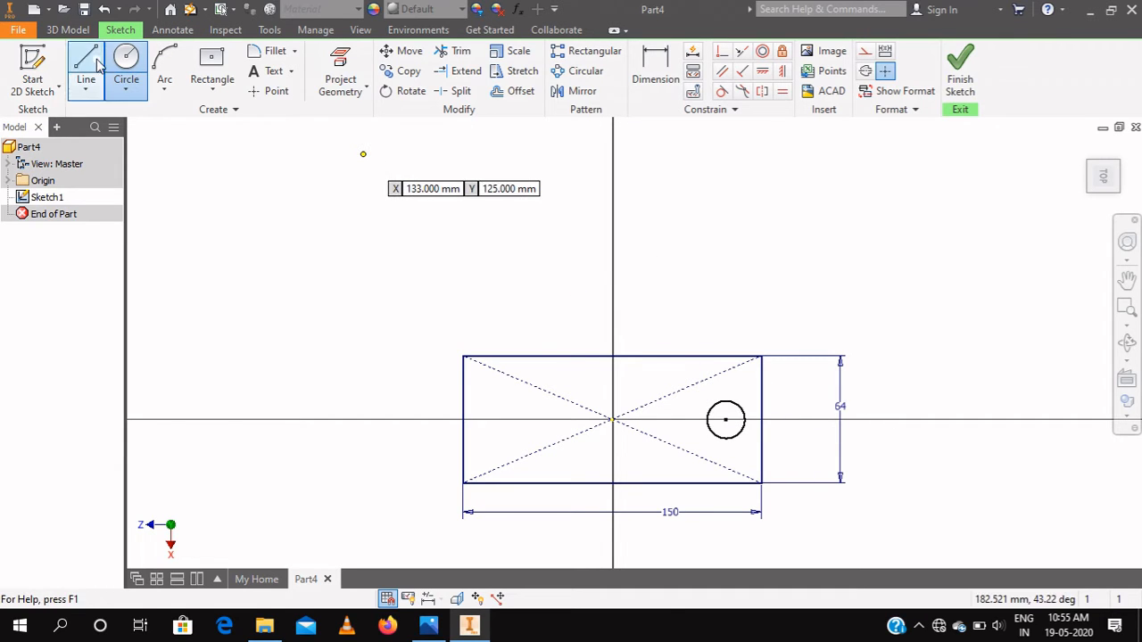
# Step: Draw two horizontal lines from the circle's uppermost and lowermost points to the rectangle's right edge
pyautogui.click(77, 59)
pyautogui.scroll(5, 765, 467)
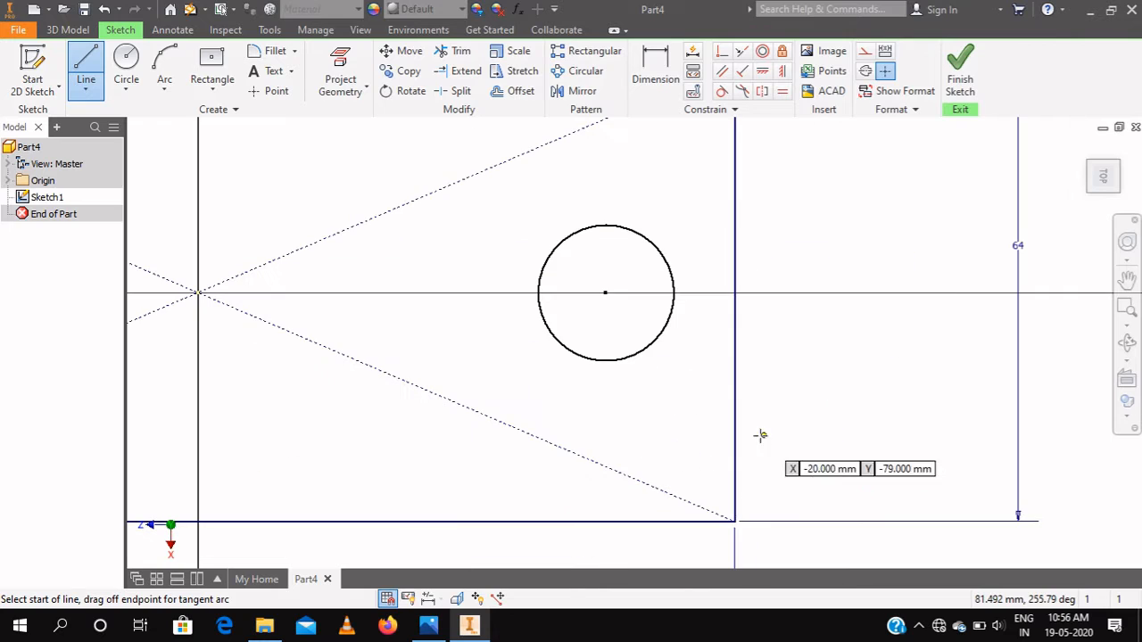
pyautogui.click(606, 222)
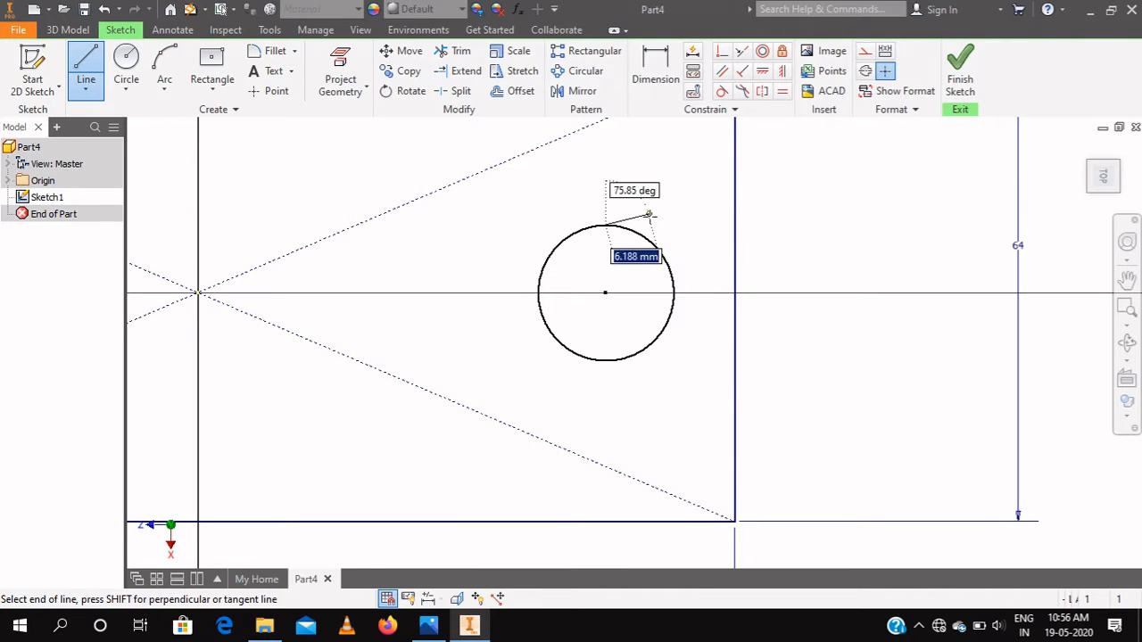
pyautogui.click(735, 225)
pyautogui.press('Escape')
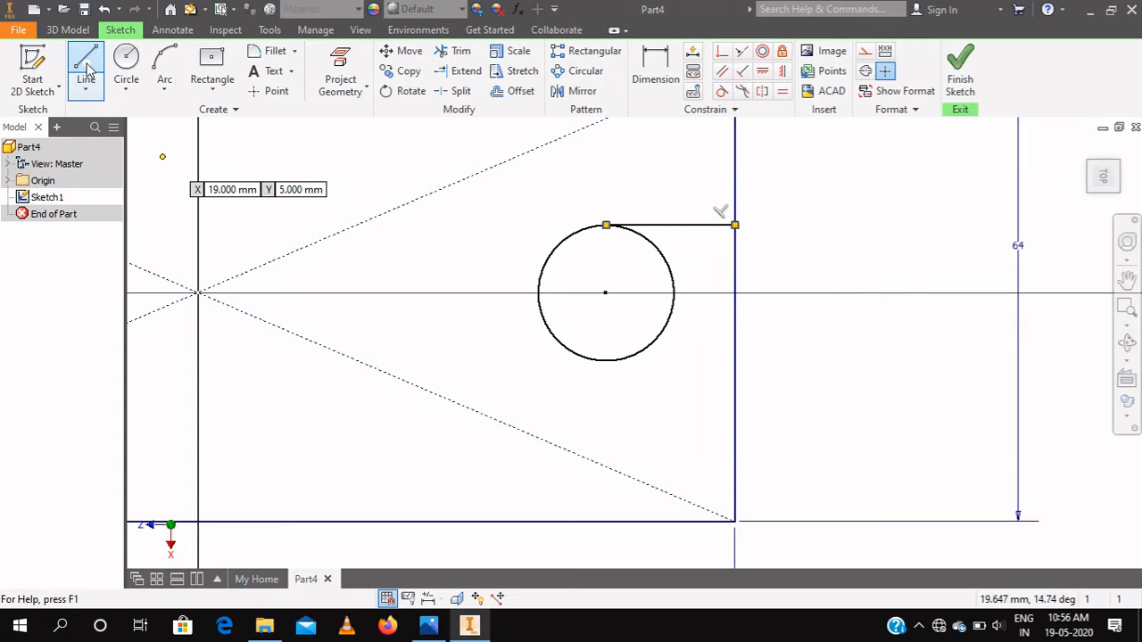
pyautogui.click(87, 66)
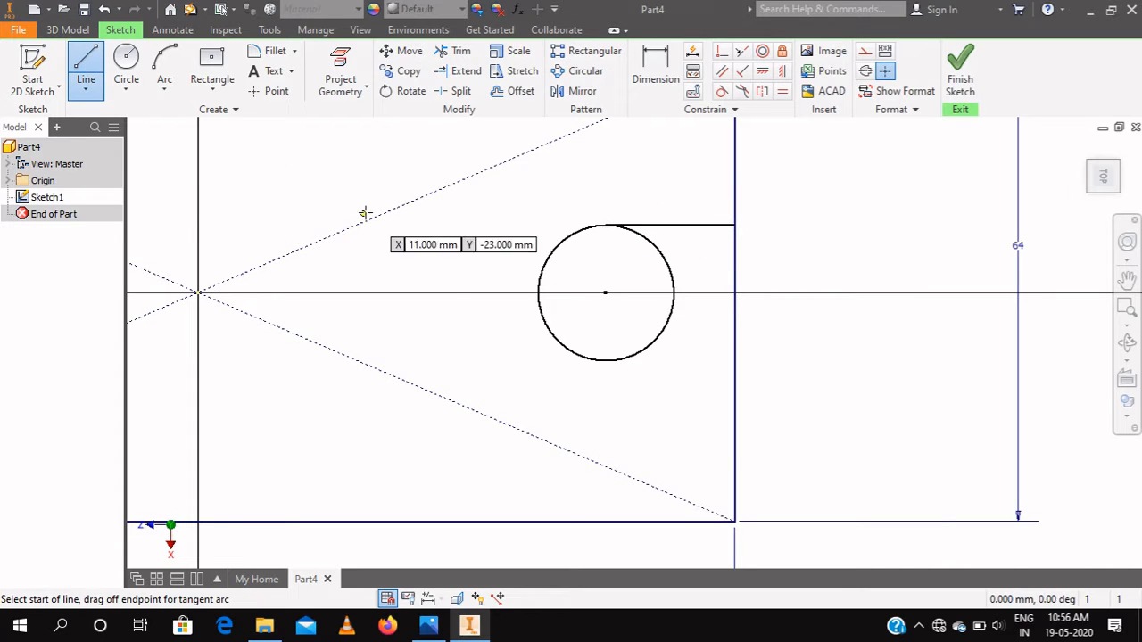
pyautogui.click(608, 361)
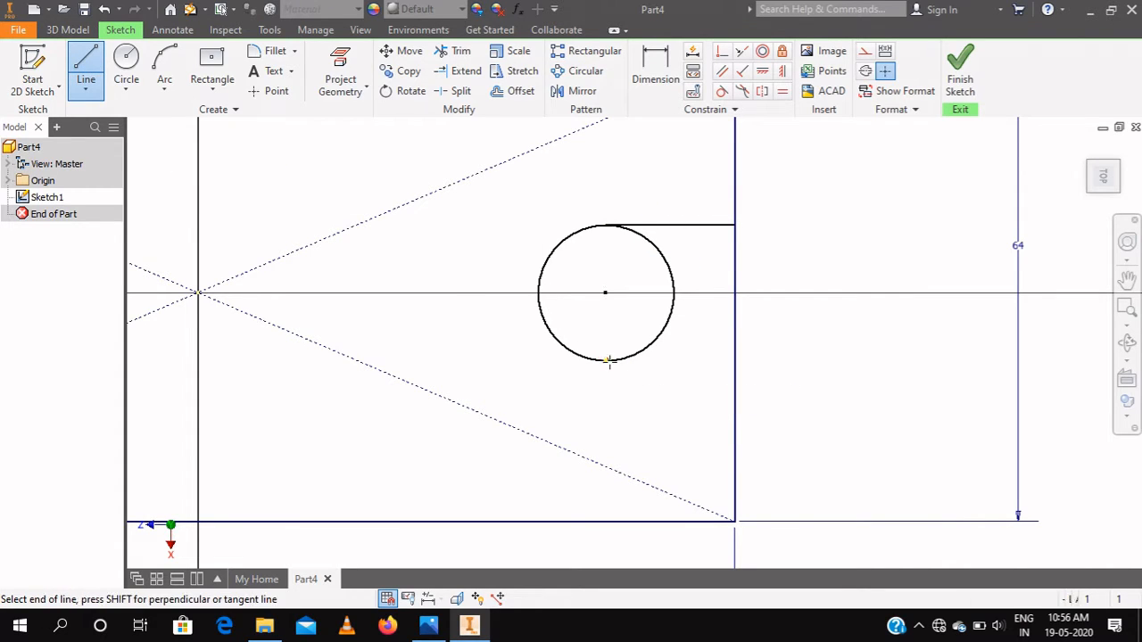
pyautogui.click(735, 361)
# Step: Dimension the circle and set its diameter to 16 mm
pyautogui.scroll(-5, 798, 302)
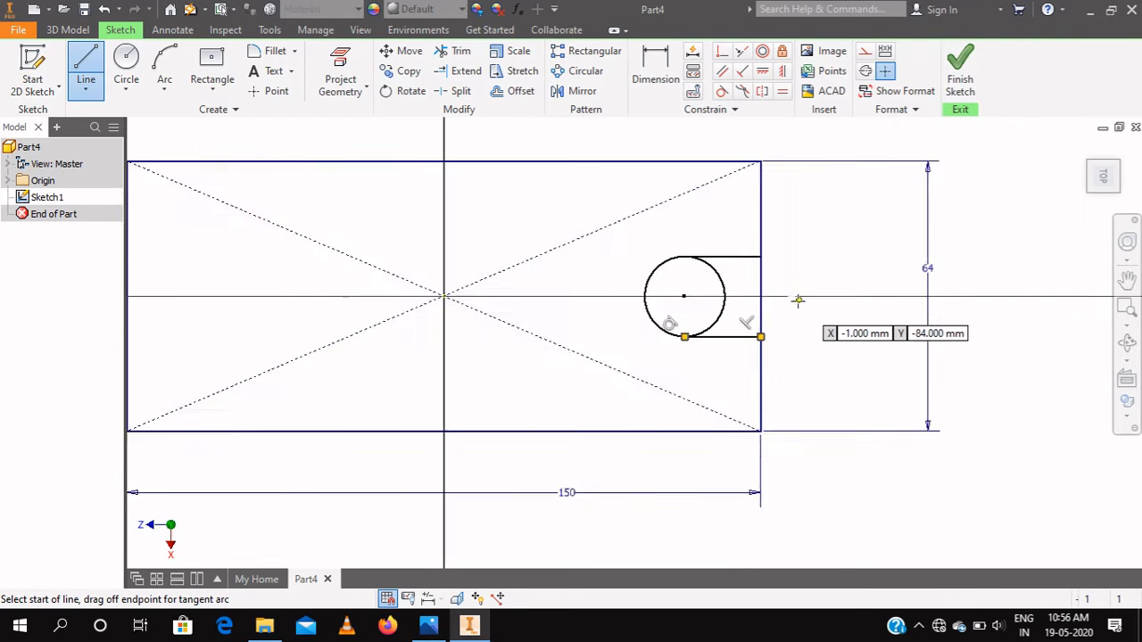
pyautogui.scroll(3, 797, 302)
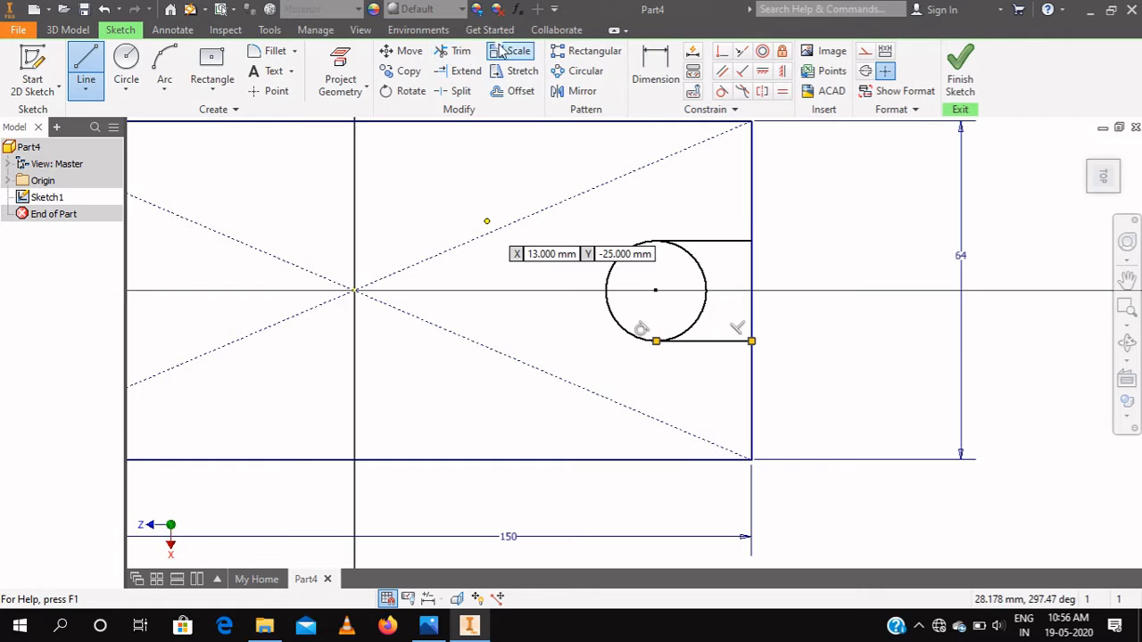
pyautogui.click(665, 69)
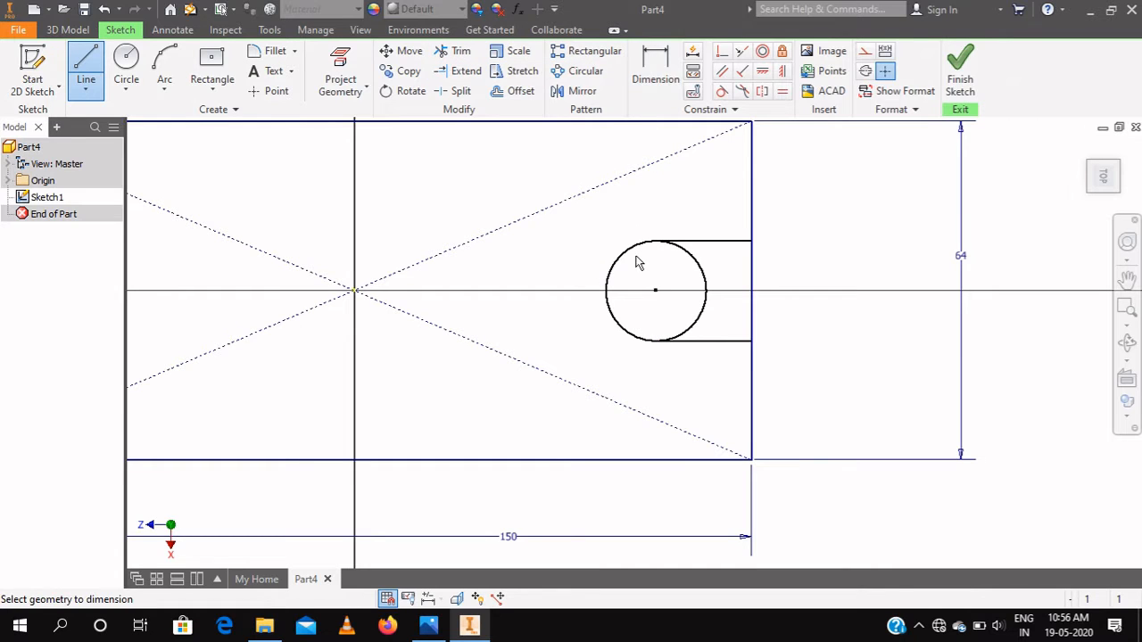
pyautogui.click(630, 249)
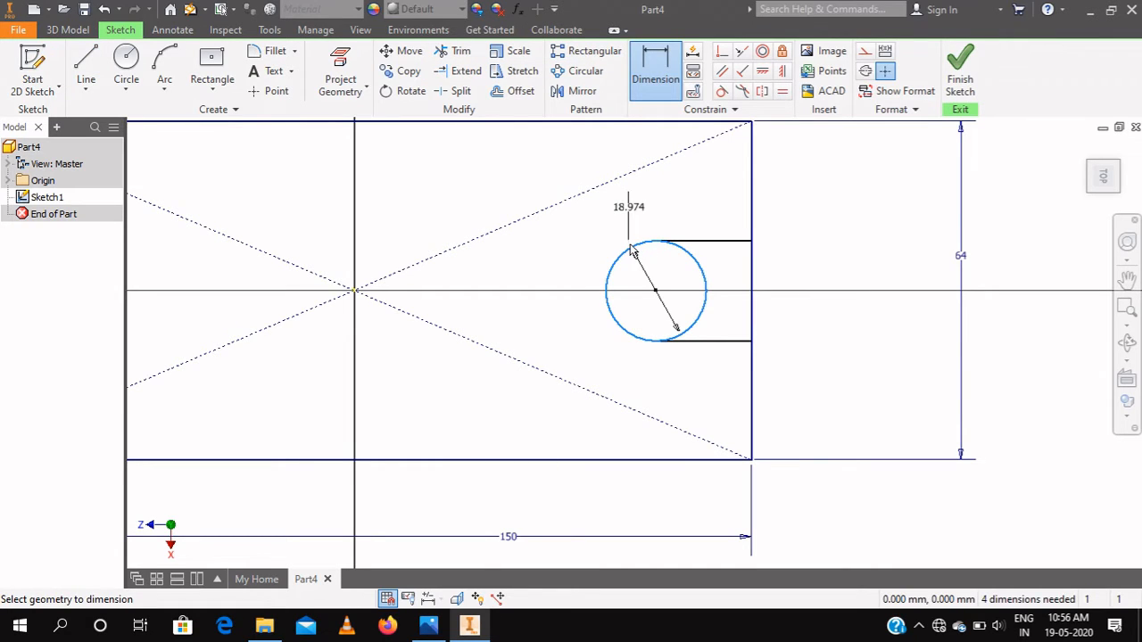
pyautogui.click(581, 234)
pyautogui.write('1')
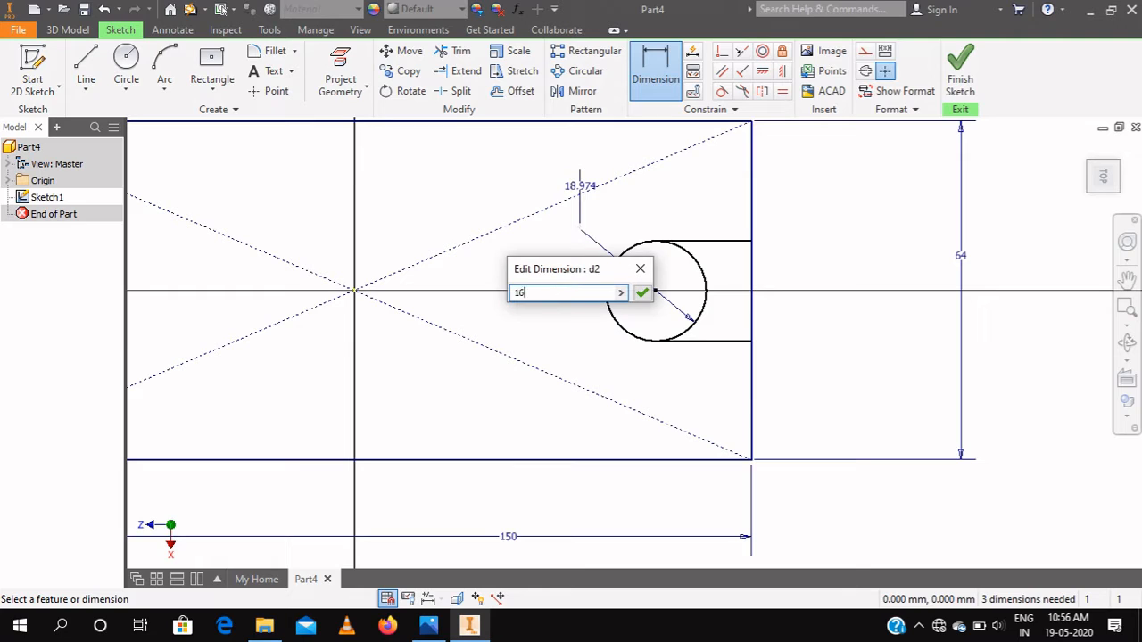
pyautogui.write('6')
pyautogui.press('Return')
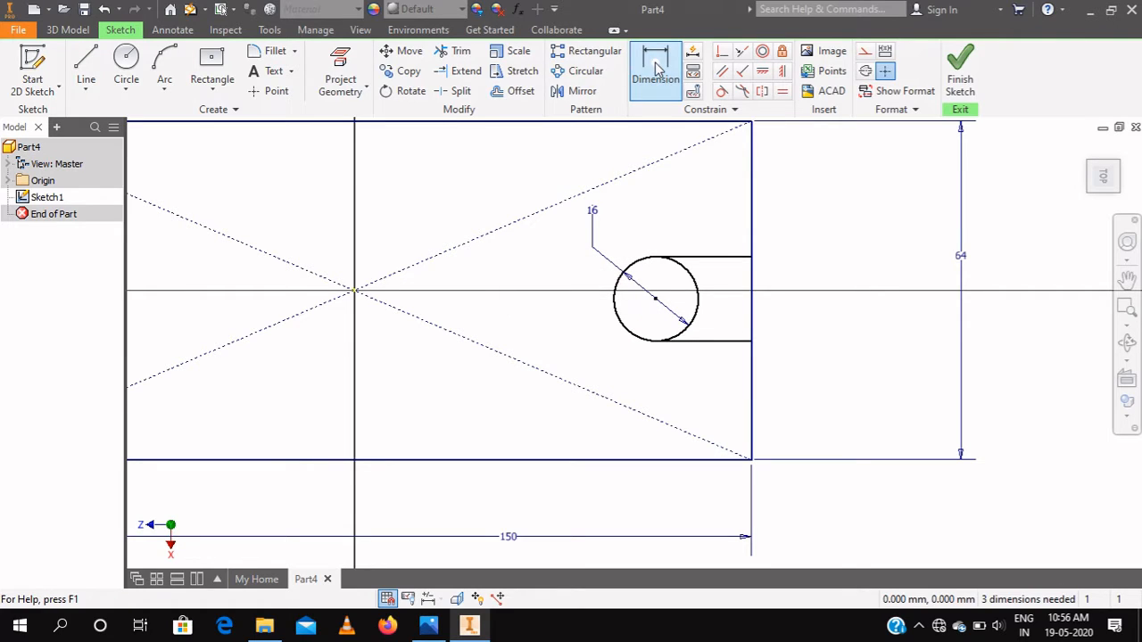
# Step: Dimension the spacing between the two horizontal slot lines as 16 mm
pyautogui.click(730, 259)
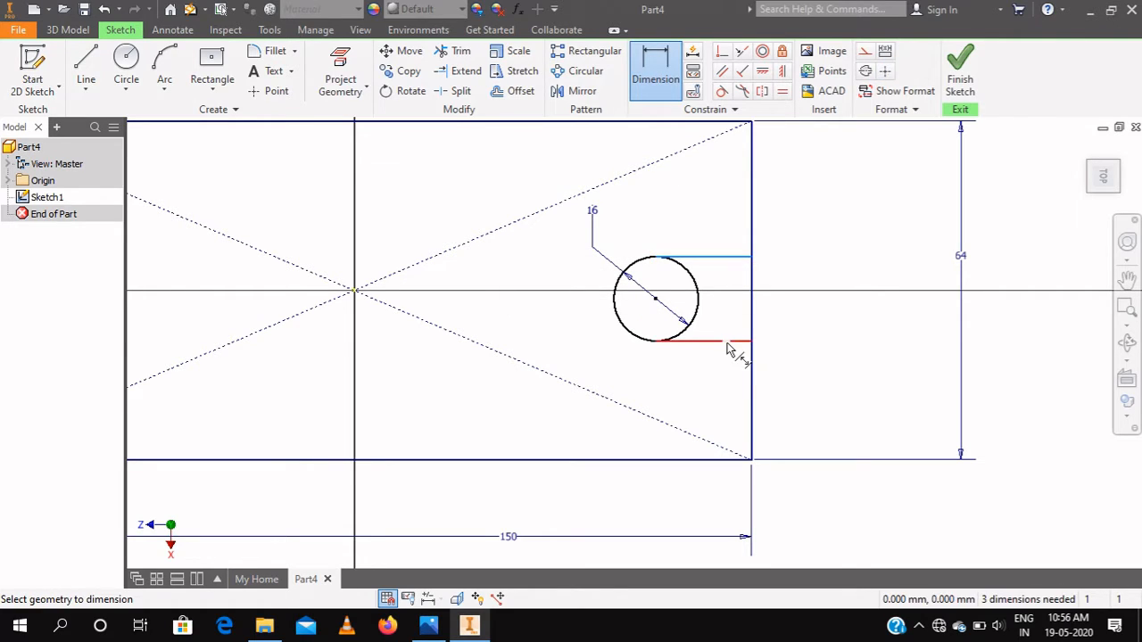
pyautogui.click(729, 344)
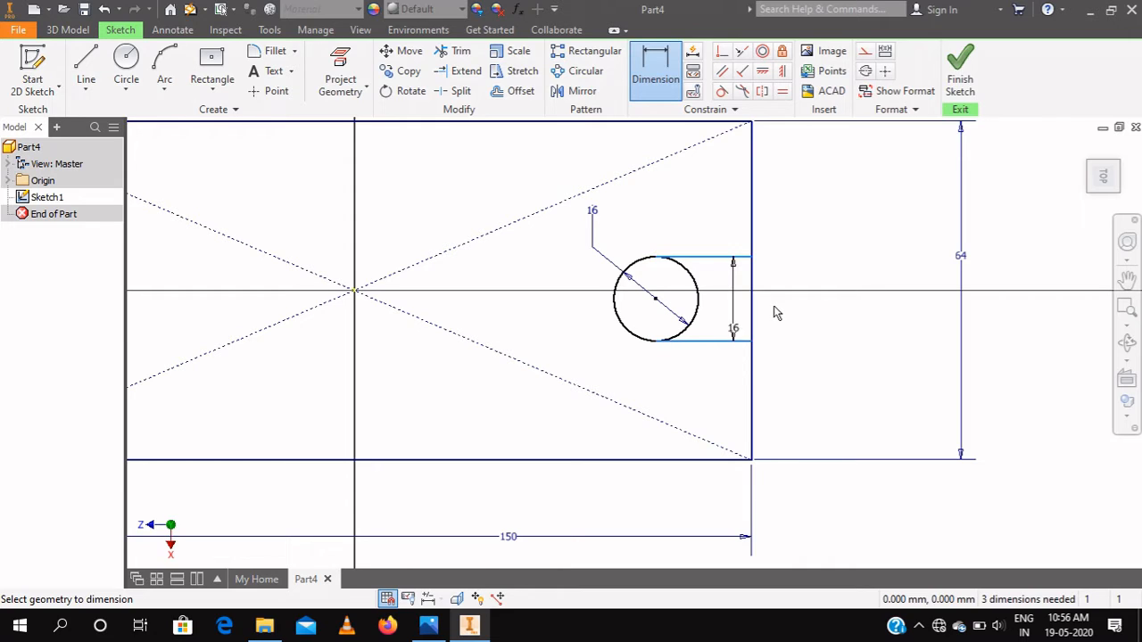
pyautogui.click(847, 310)
pyautogui.write('16')
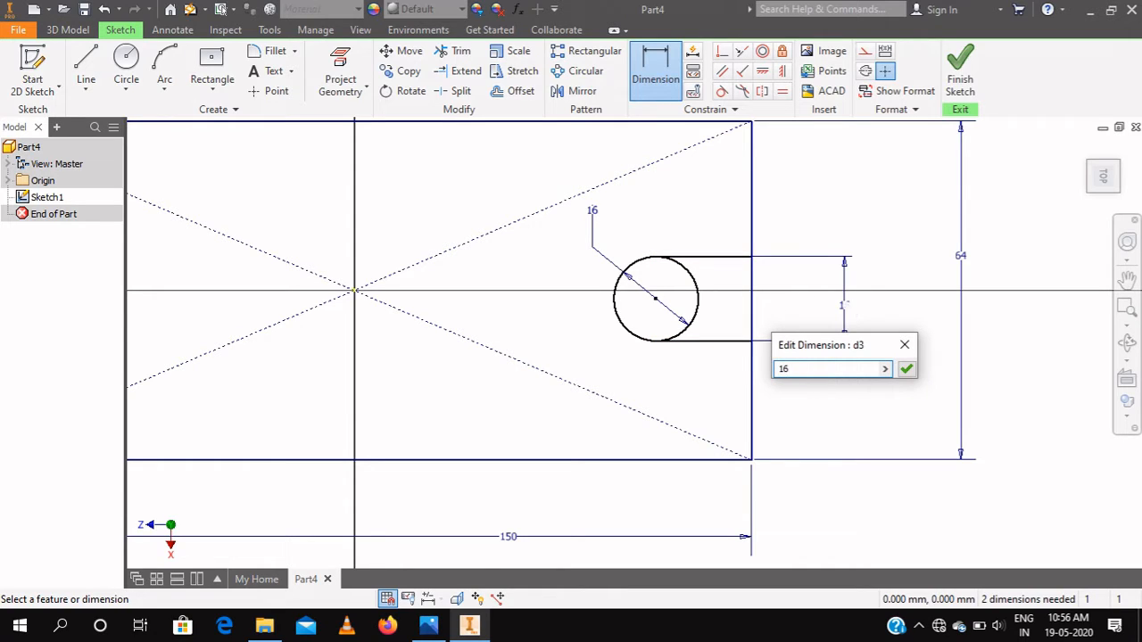
pyautogui.press('Return')
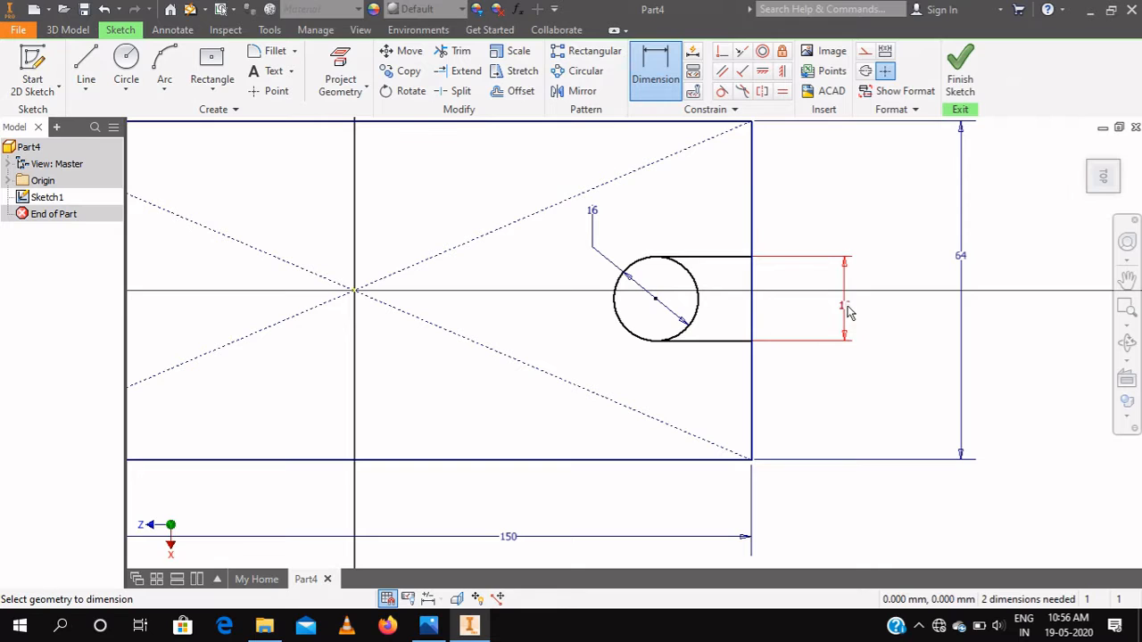
pyautogui.scroll(-5, 625, 276)
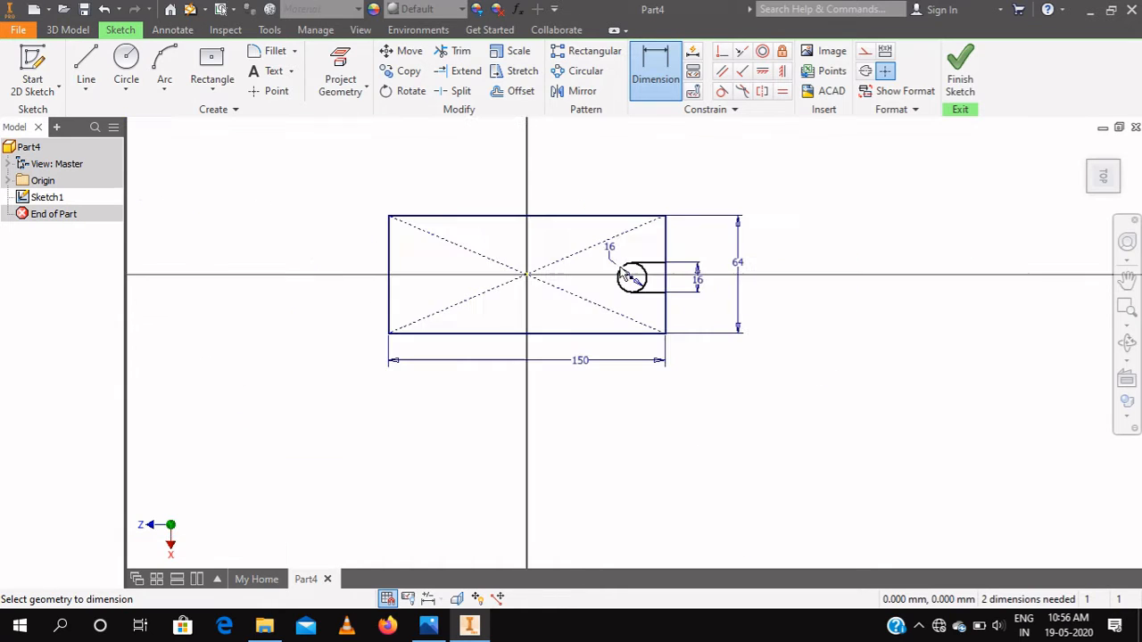
pyautogui.scroll(3, 622, 274)
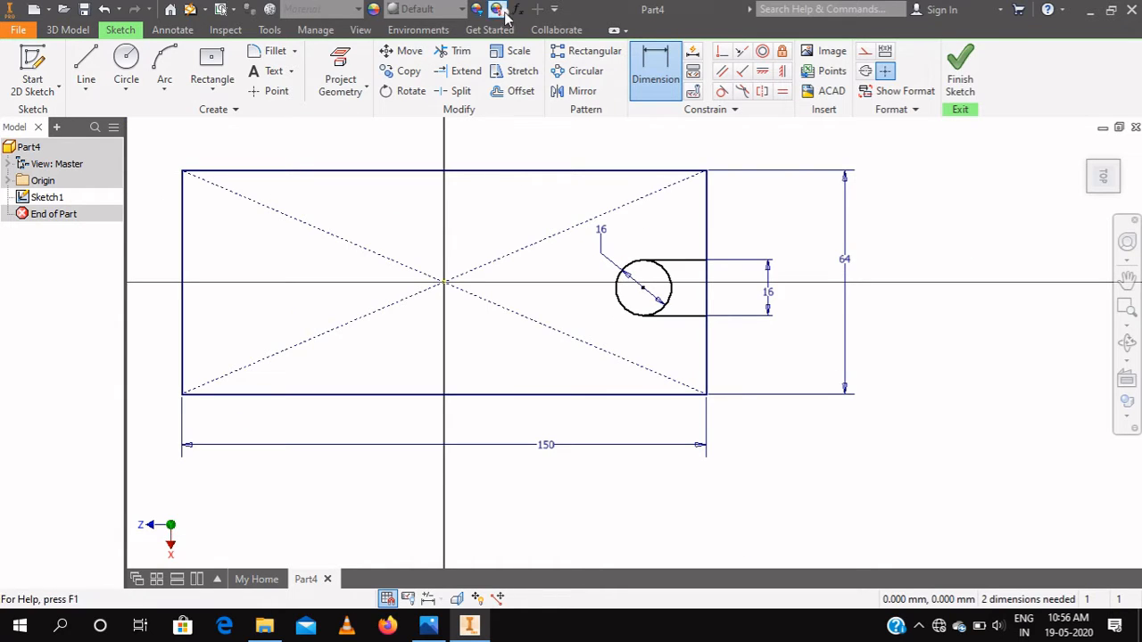
# Step: Try to align the slot circle's centre with the rectangle's centre using a horizontal constraint
pyautogui.click(765, 75)
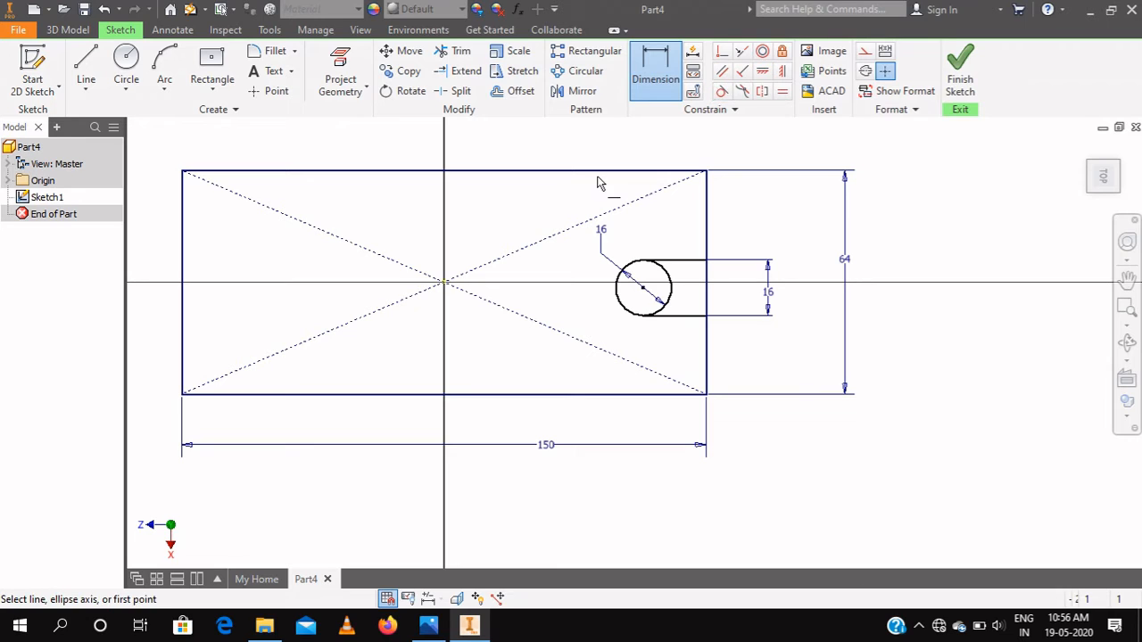
pyautogui.click(446, 283)
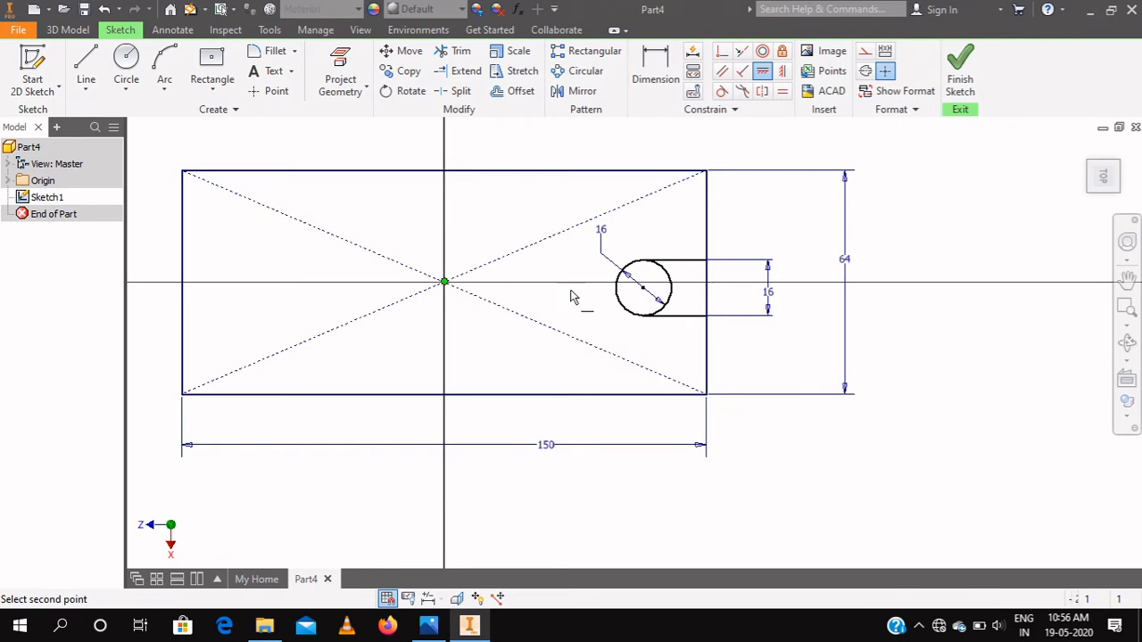
pyautogui.click(644, 287)
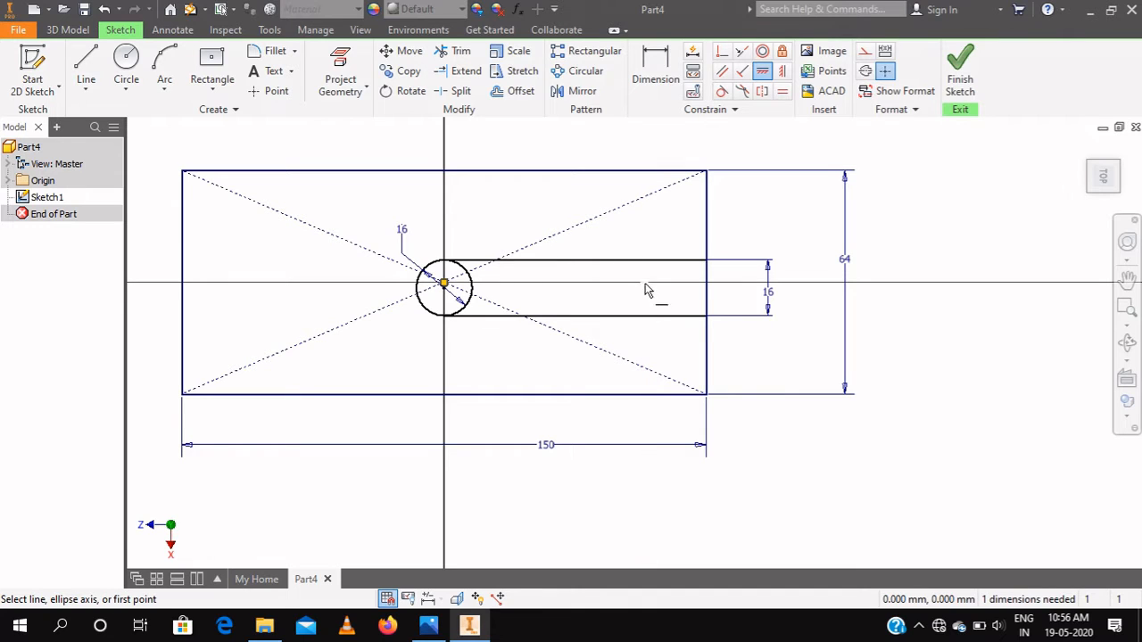
pyautogui.press('Escape')
pyautogui.hotkey('ctrl', 'z')
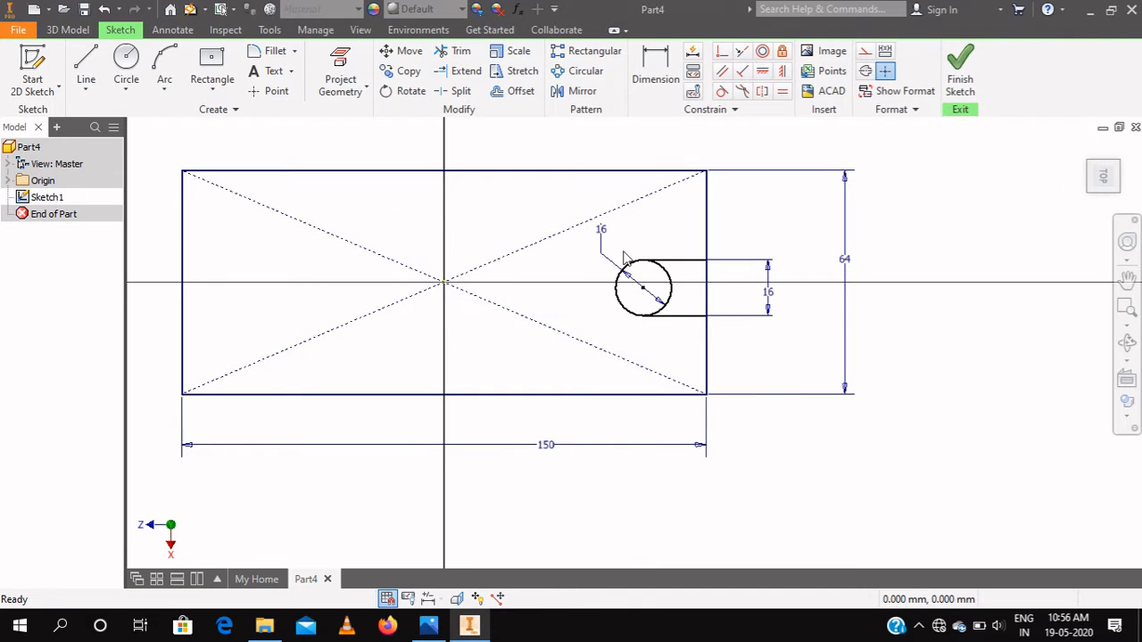
# Step: Align the slot circle's centre with the rectangle's centre using a vertical constraint
pyautogui.click(783, 71)
pyautogui.click(444, 284)
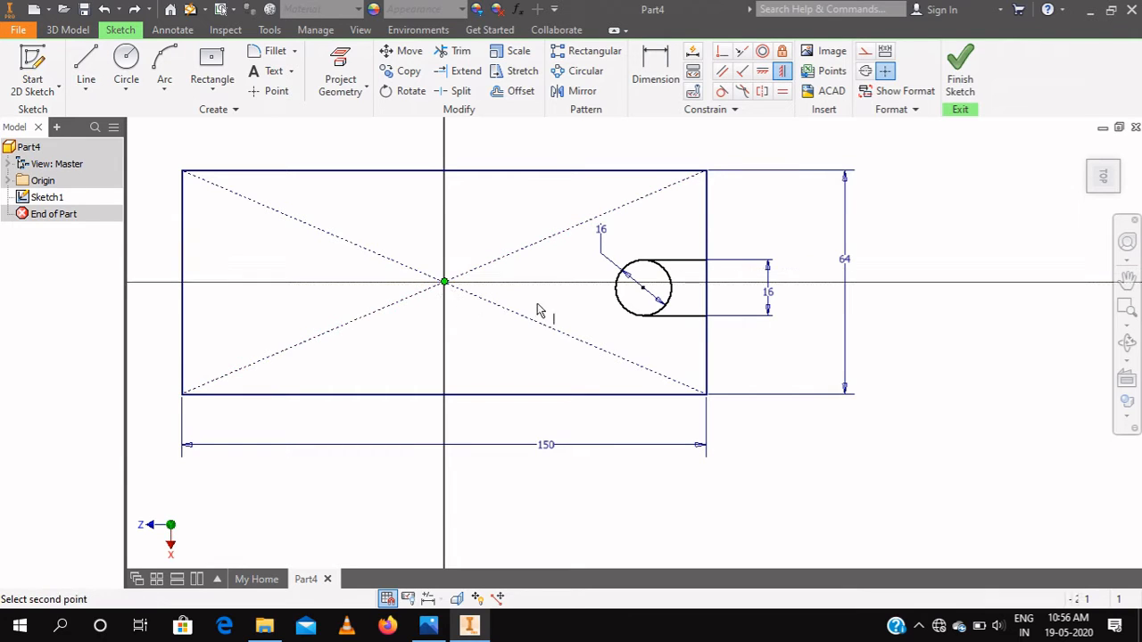
pyautogui.click(643, 288)
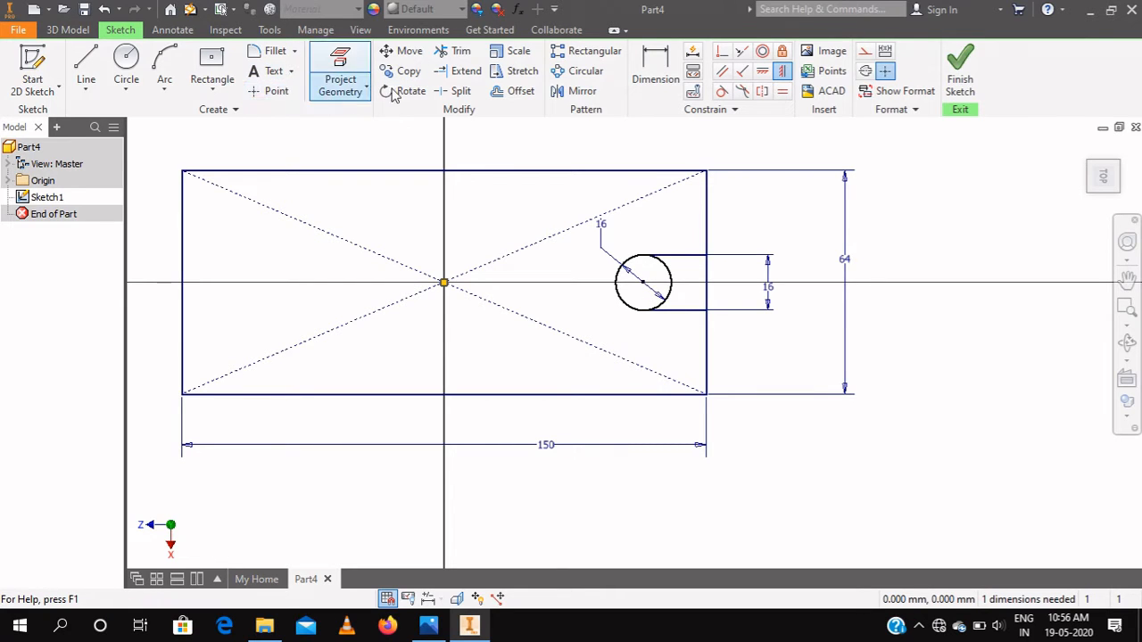
# Step: Trim away the circle's arc inside the slot and dimension the slot's lower straight edge as 18 mm
pyautogui.press('x')
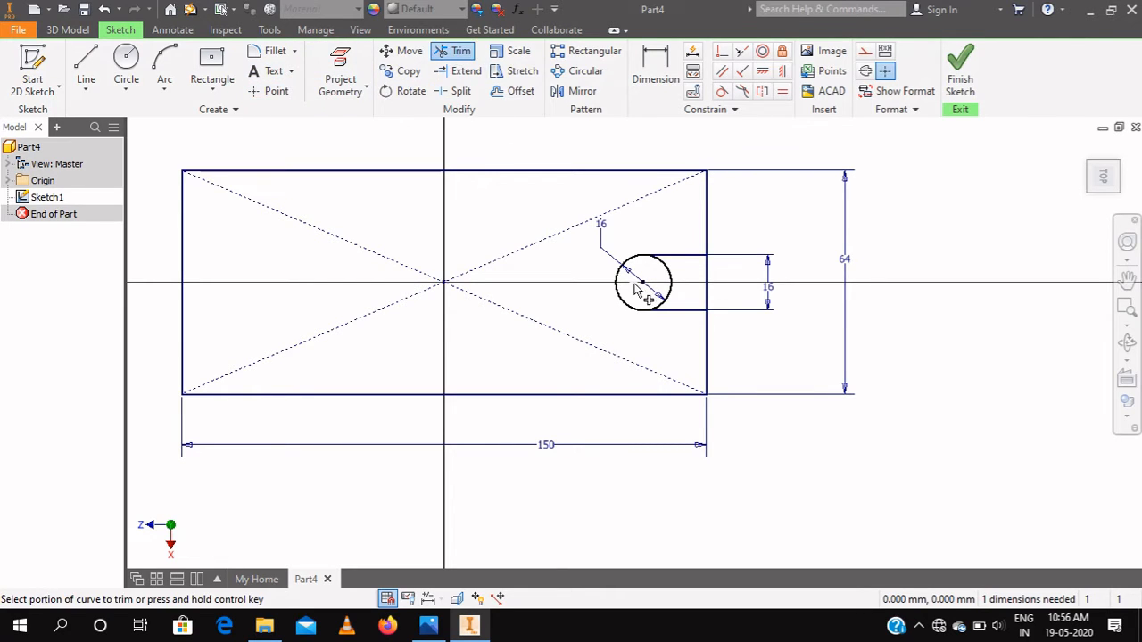
pyautogui.click(680, 288)
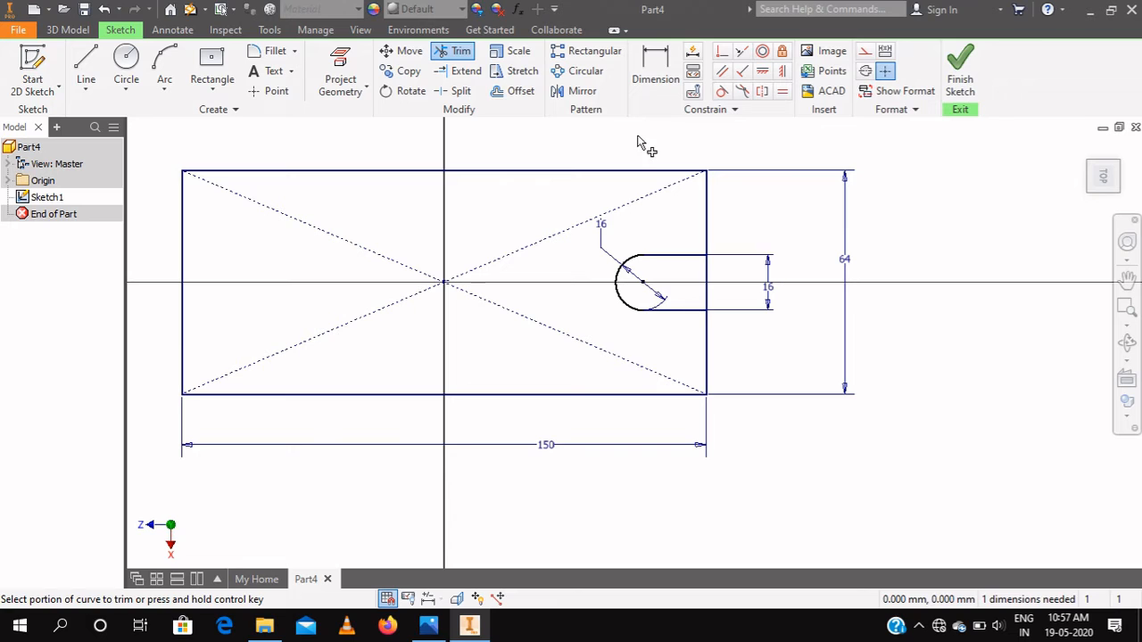
pyautogui.click(656, 69)
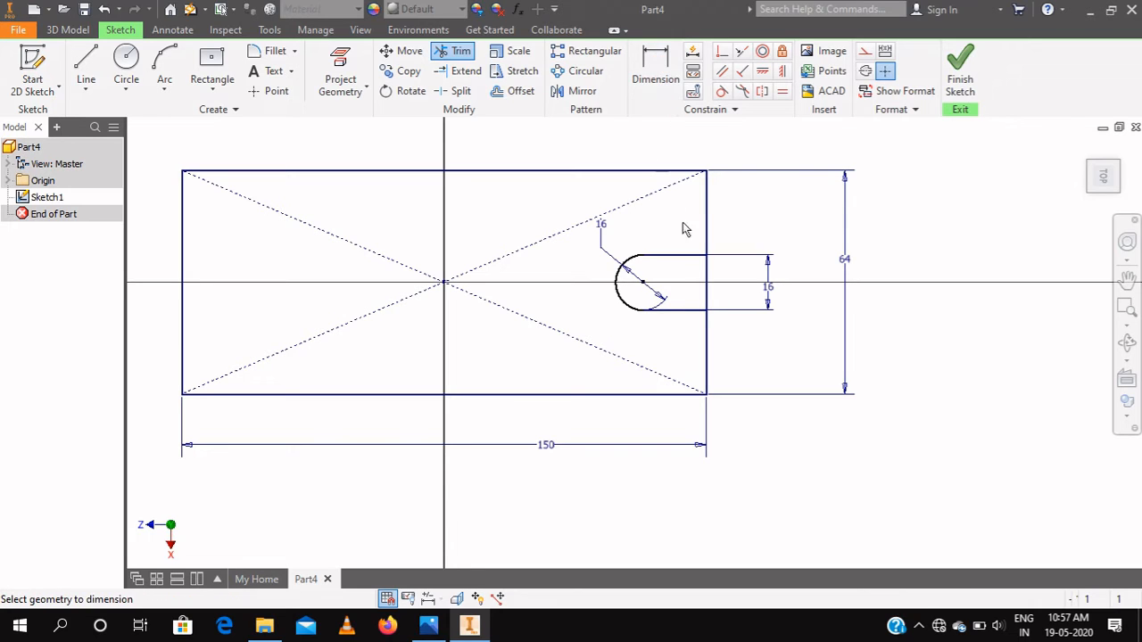
pyautogui.click(680, 312)
pyautogui.click(676, 344)
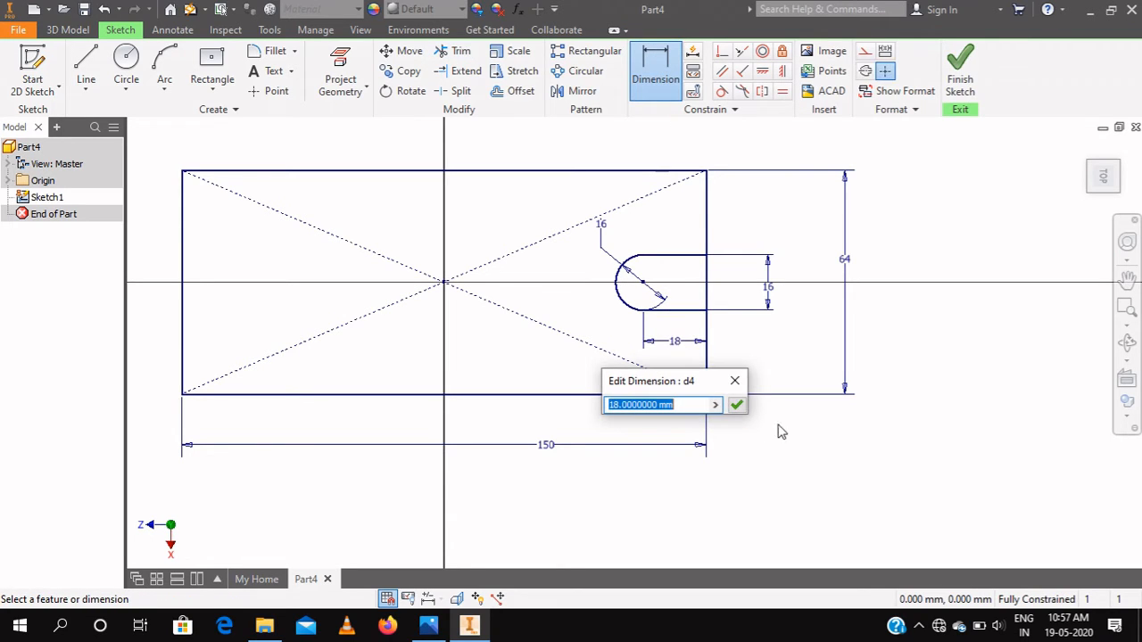
pyautogui.click(737, 407)
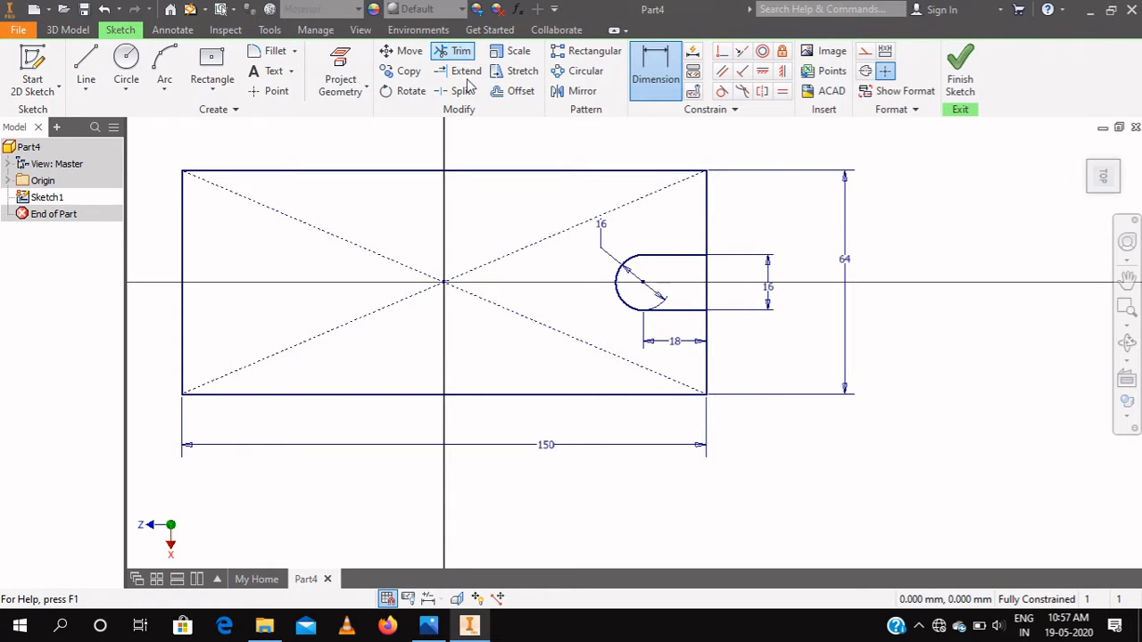
# Step: Trim the rectangle's right edge across the slot opening and make the upper and lower long edges equal in length
pyautogui.click(455, 52)
pyautogui.moveTo(701, 276); pyautogui.dragTo(718, 282)
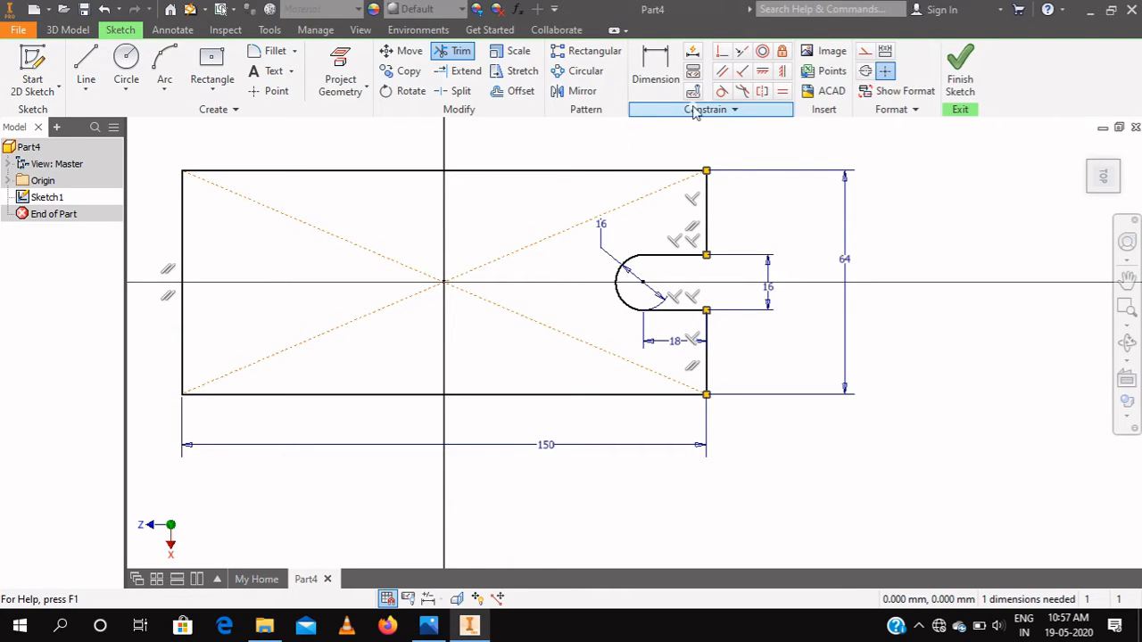
pyautogui.click(782, 93)
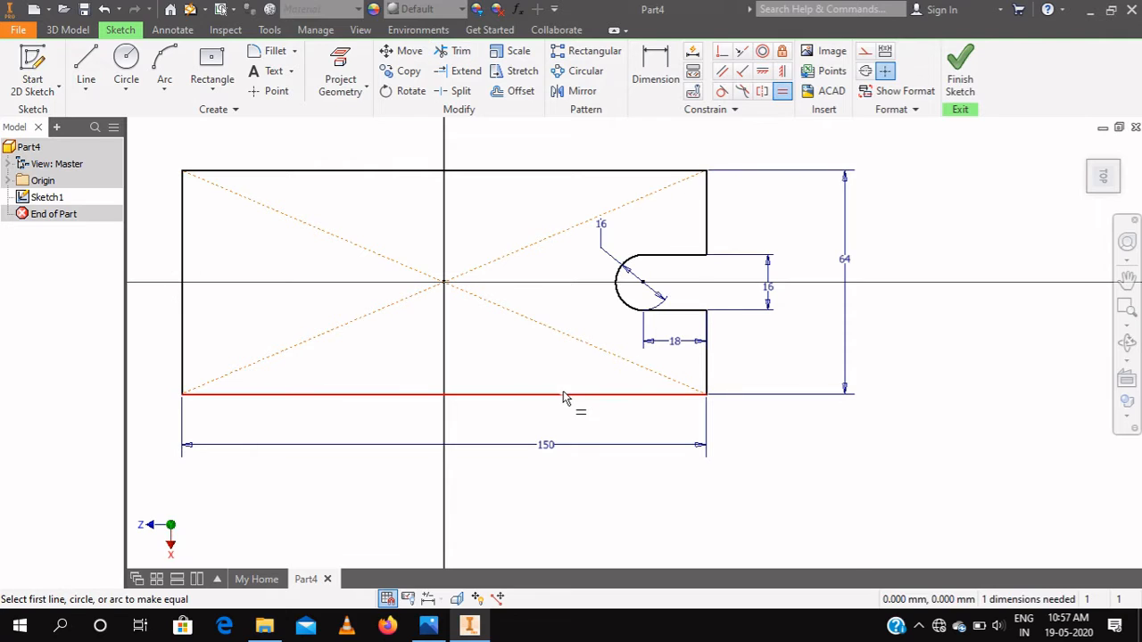
pyautogui.click(564, 395)
pyautogui.click(564, 171)
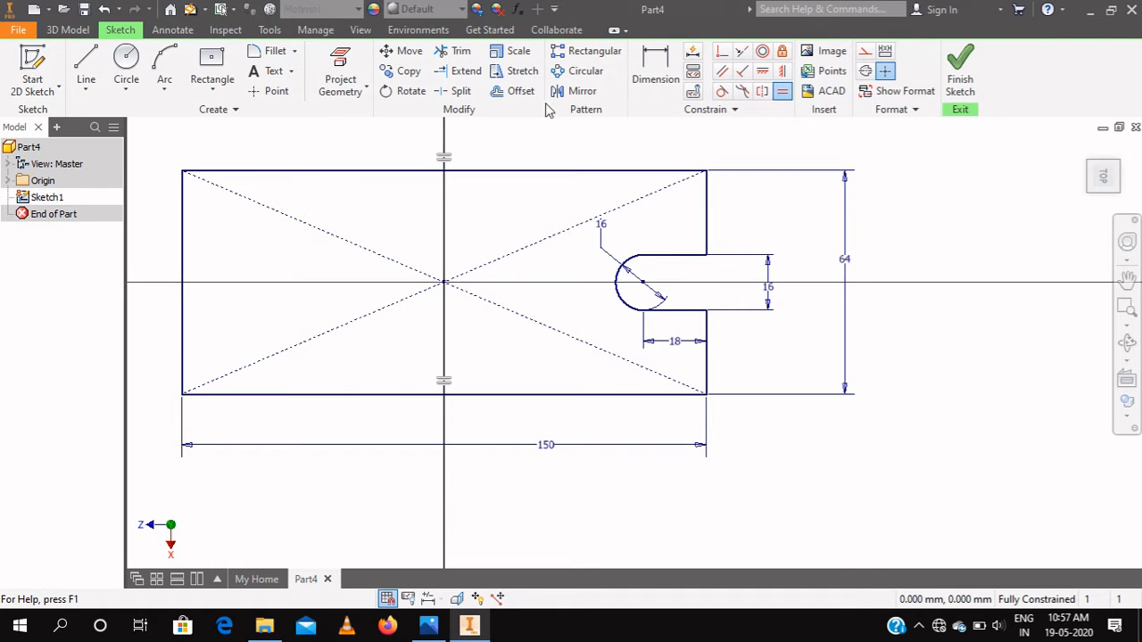
# Step: Draw a 64 mm centerline through the rectangle's centre, joining the midpoints of its two long edges
pyautogui.click(576, 91)
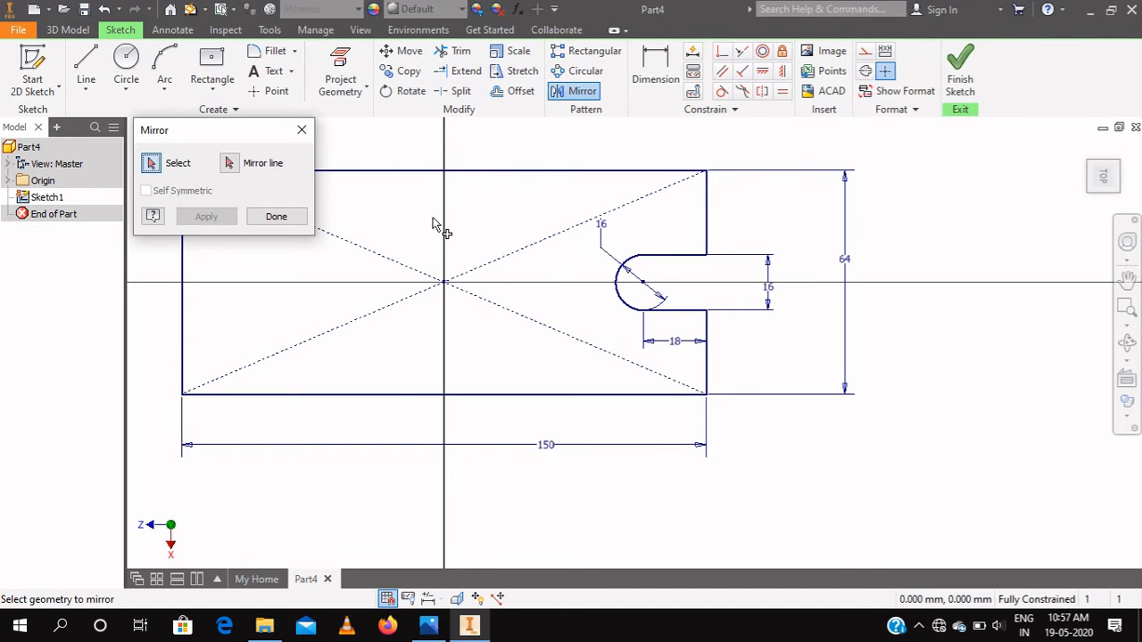
pyautogui.click(301, 130)
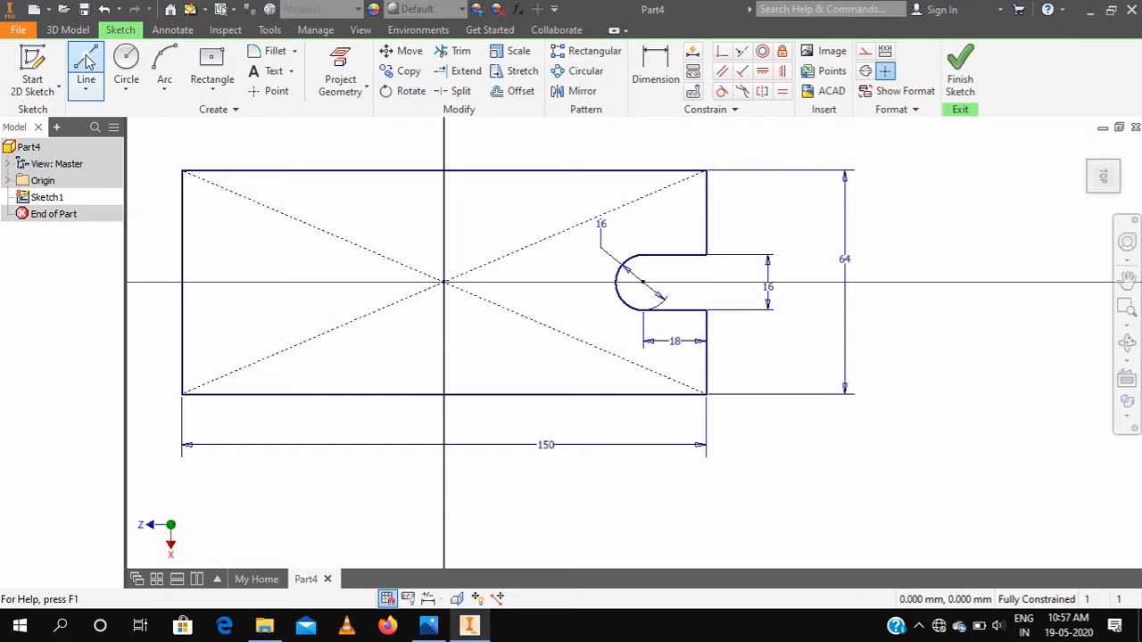
pyautogui.click(866, 71)
pyautogui.click(86, 62)
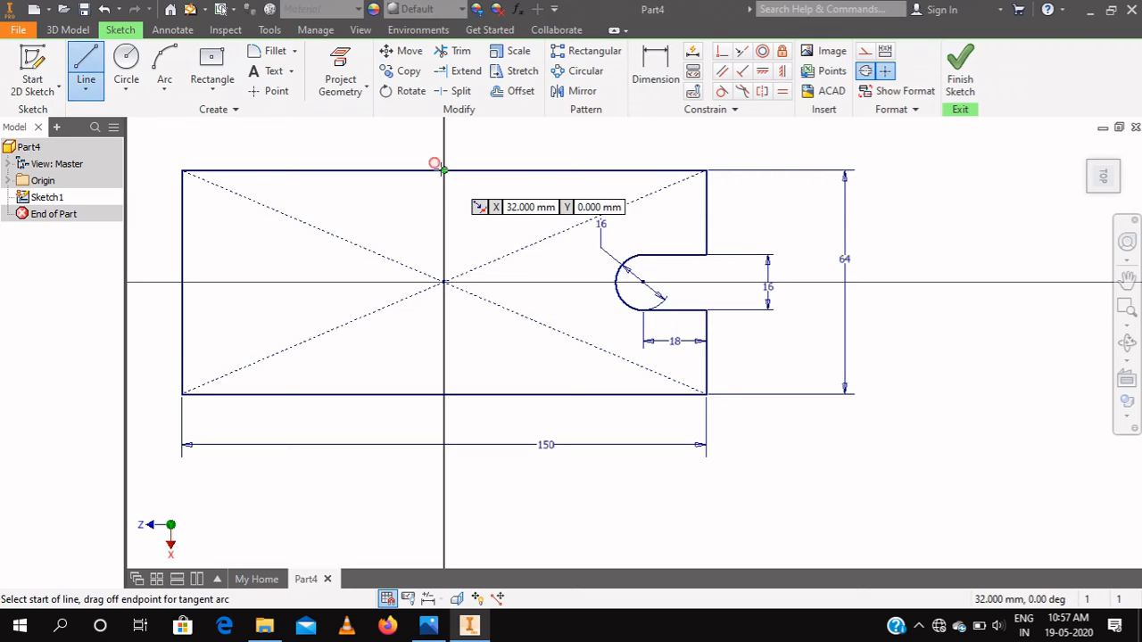
pyautogui.click(443, 169)
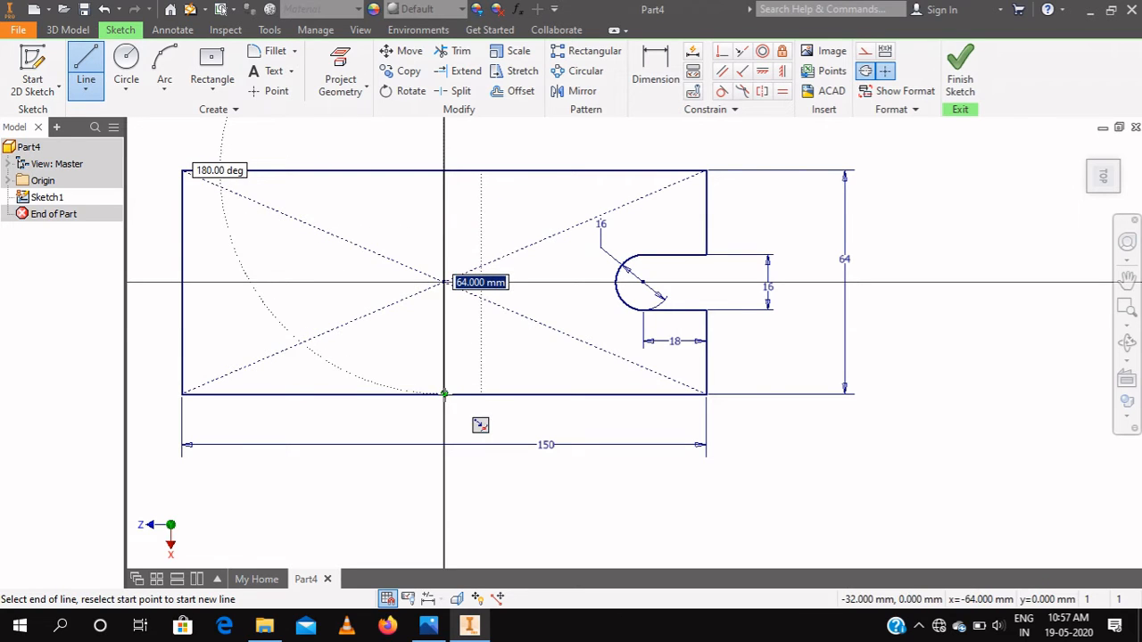
pyautogui.click(444, 392)
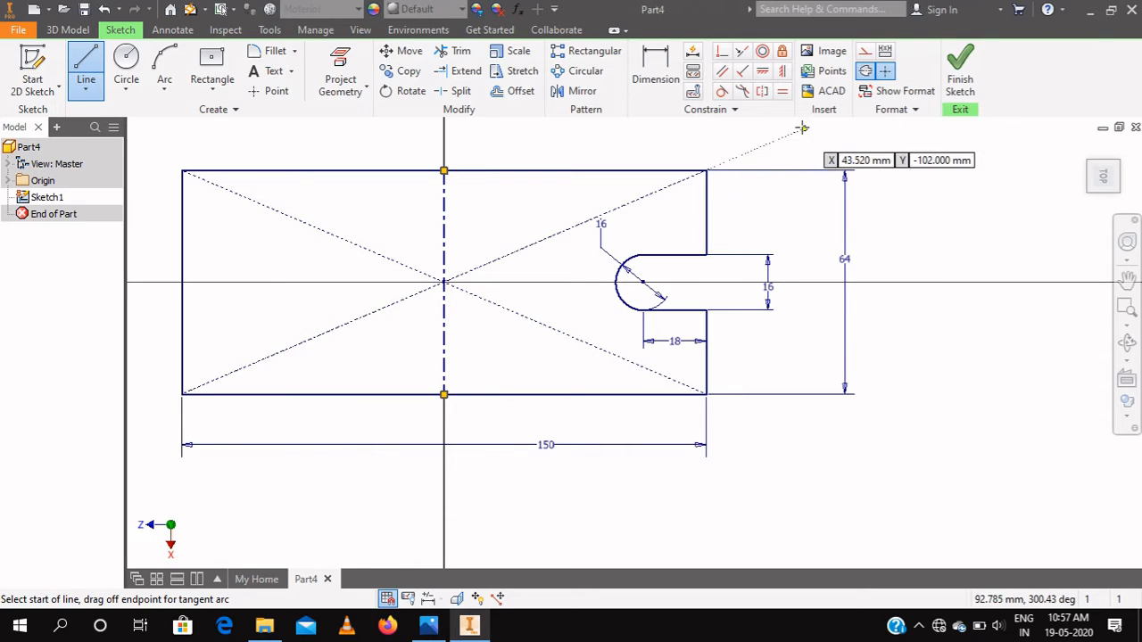
# Step: Mirror the slot's arc and two straight edges about the centerline to the rectangle's left end
pyautogui.click(578, 91)
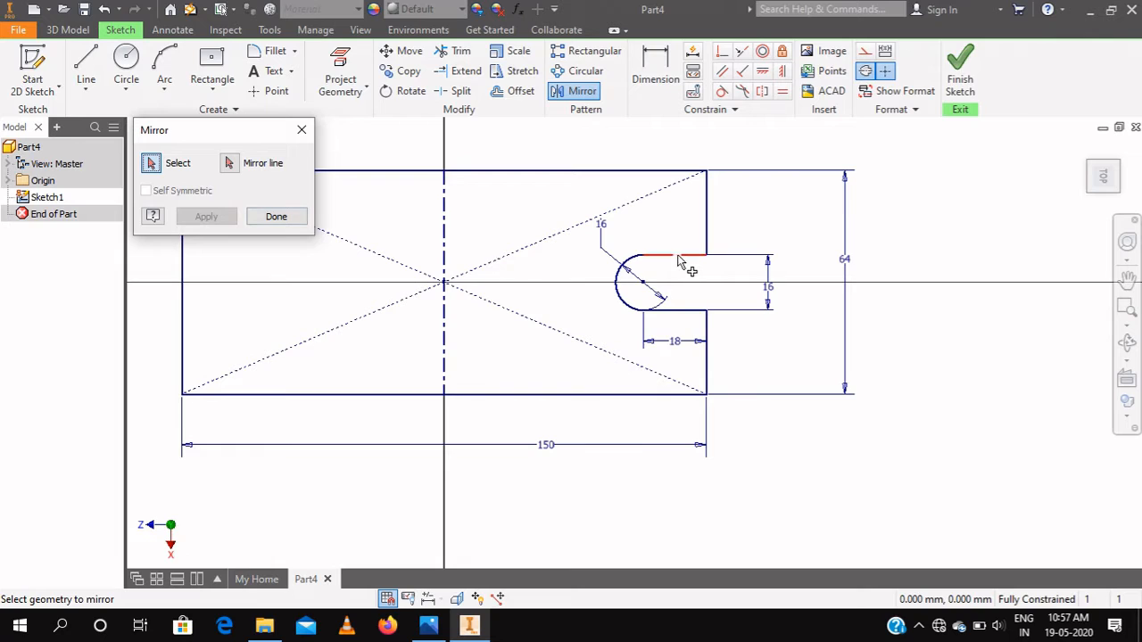
pyautogui.click(677, 254)
pyautogui.click(626, 298)
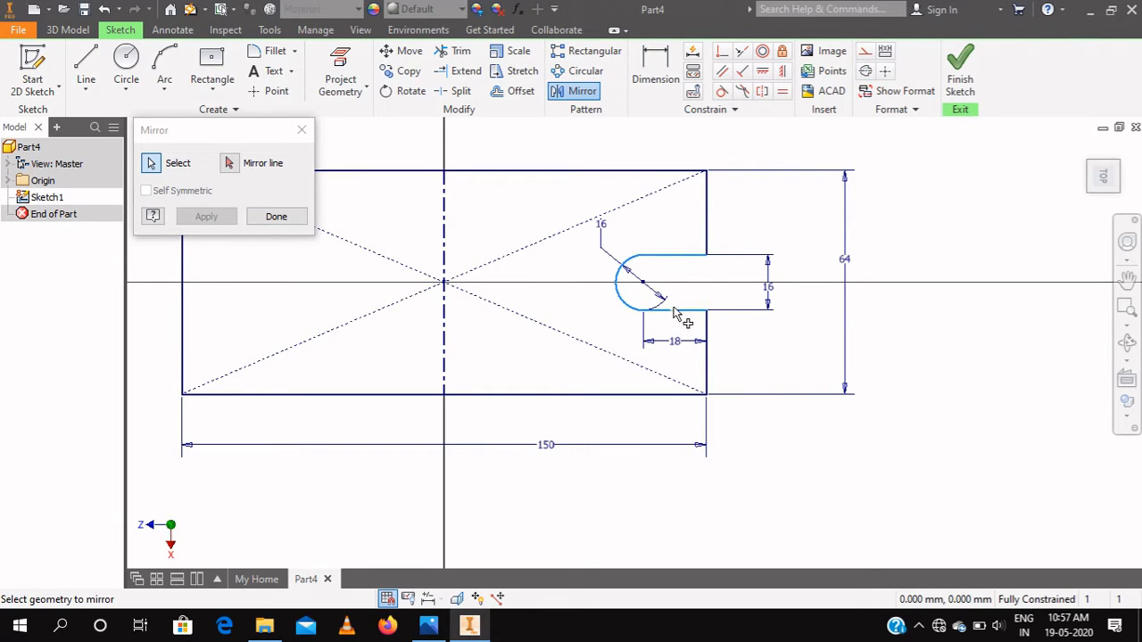
pyautogui.click(229, 162)
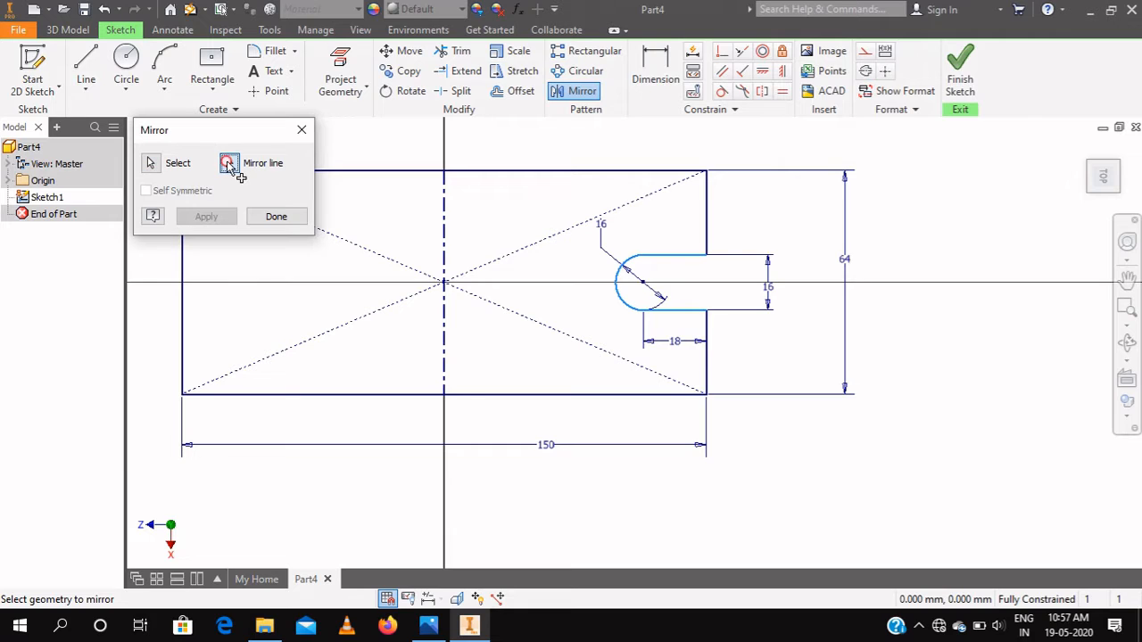
pyautogui.click(446, 337)
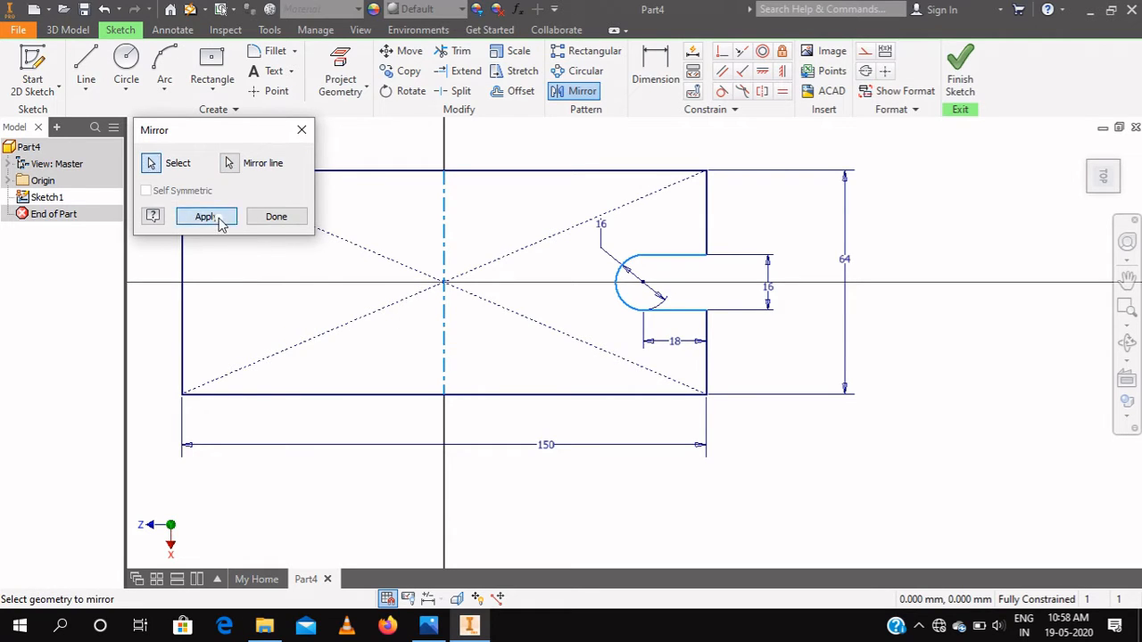
pyautogui.click(218, 219)
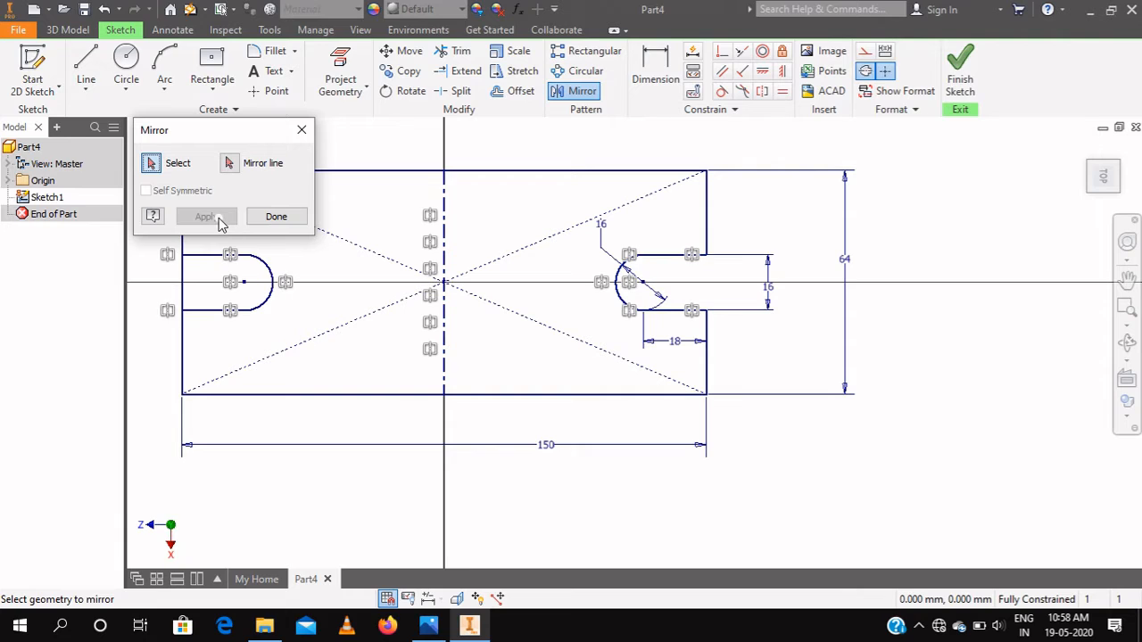
pyautogui.click(275, 218)
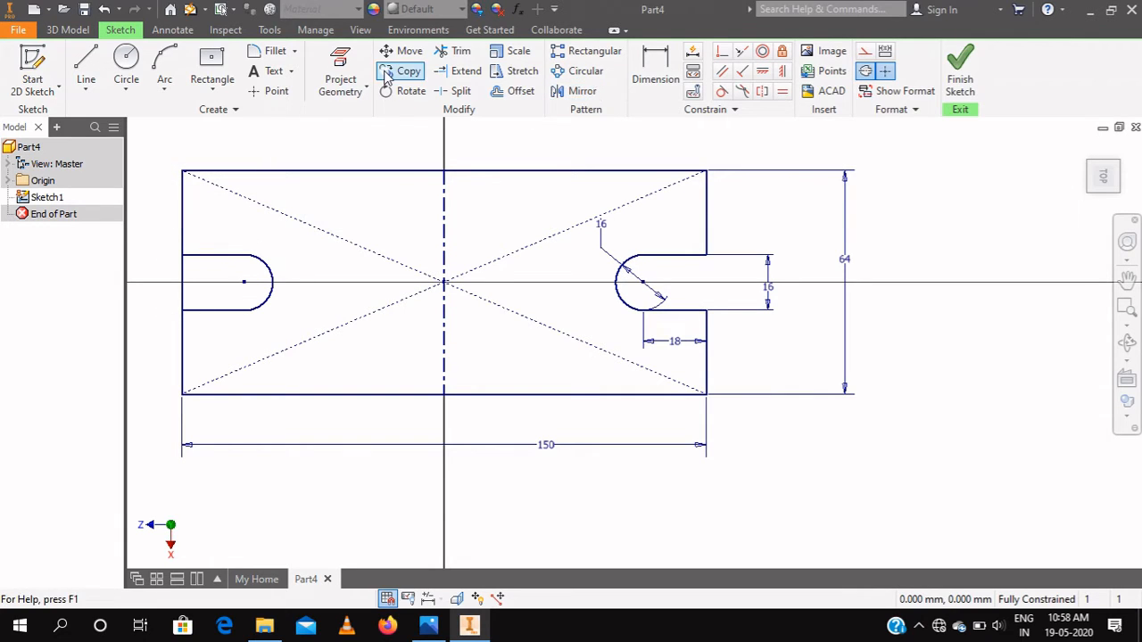
# Step: Trim the rectangle's left edge across the mirrored slot's opening and finish the sketch
pyautogui.click(455, 51)
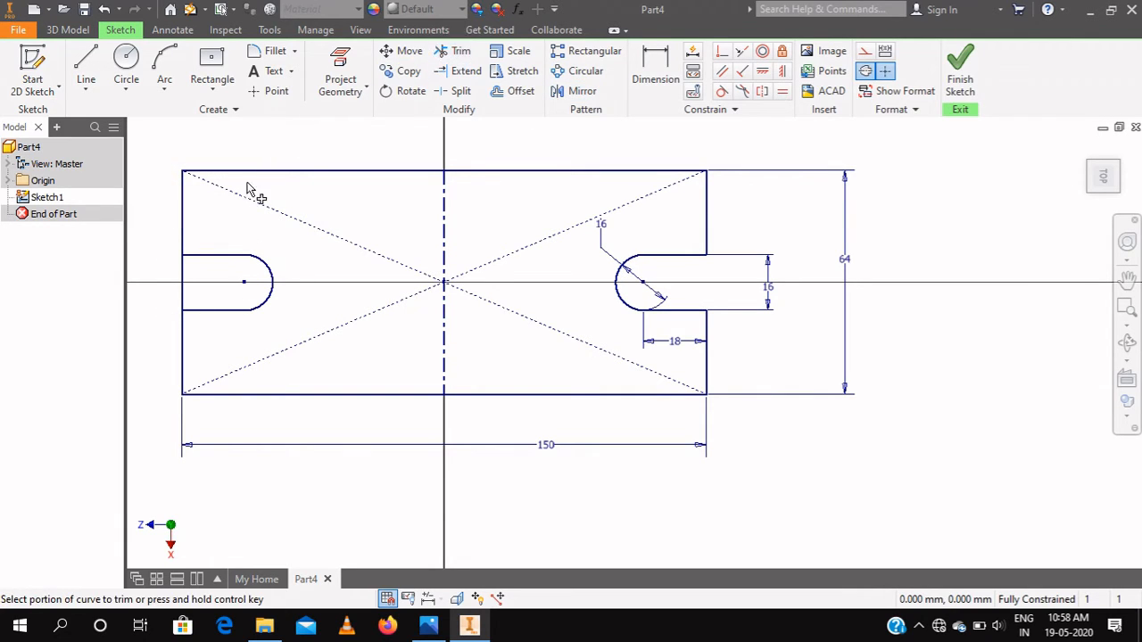
pyautogui.click(189, 275)
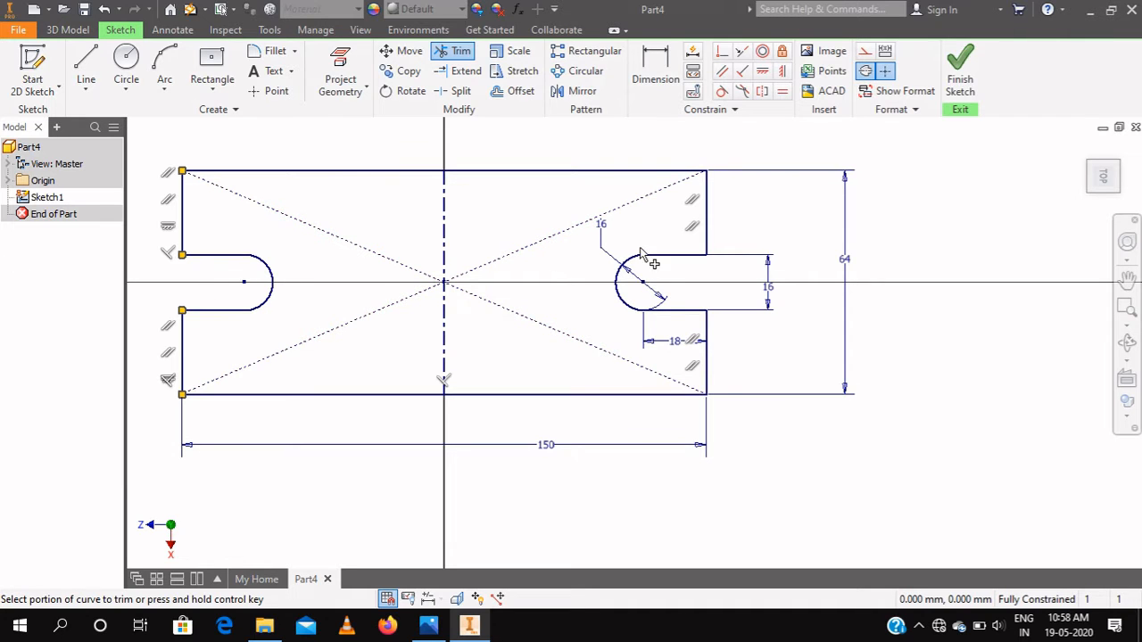
pyautogui.click(960, 72)
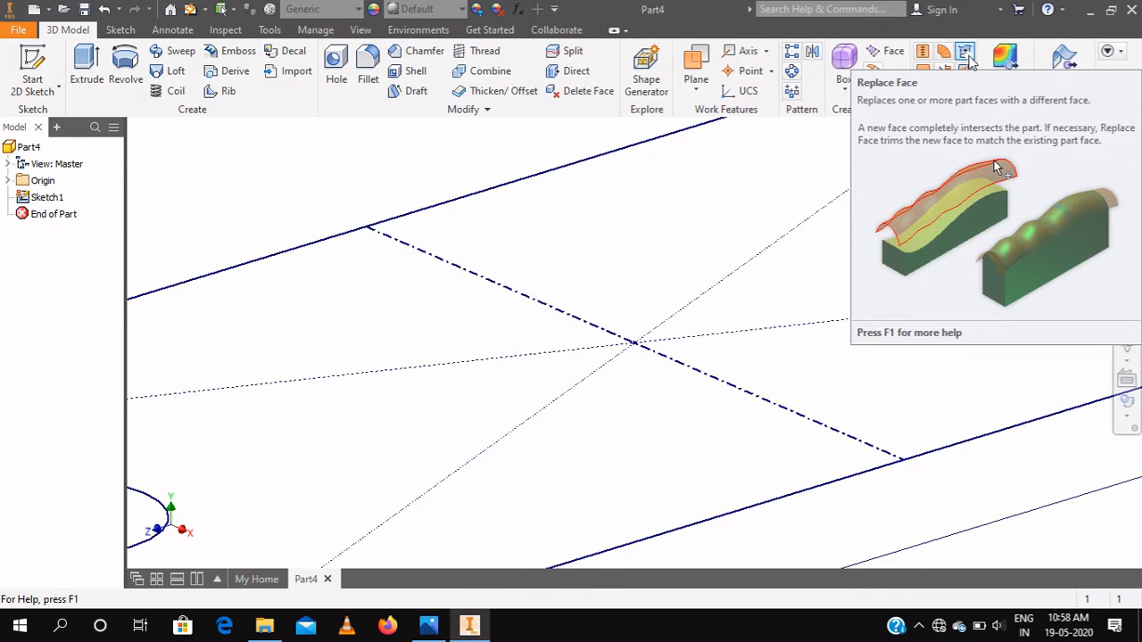
# Step: Extrude both halves of the slotted base profile 16 mm symmetrically about the sketch plane, checking the thickness in the reference drawing
pyautogui.scroll(-5, 688, 395)
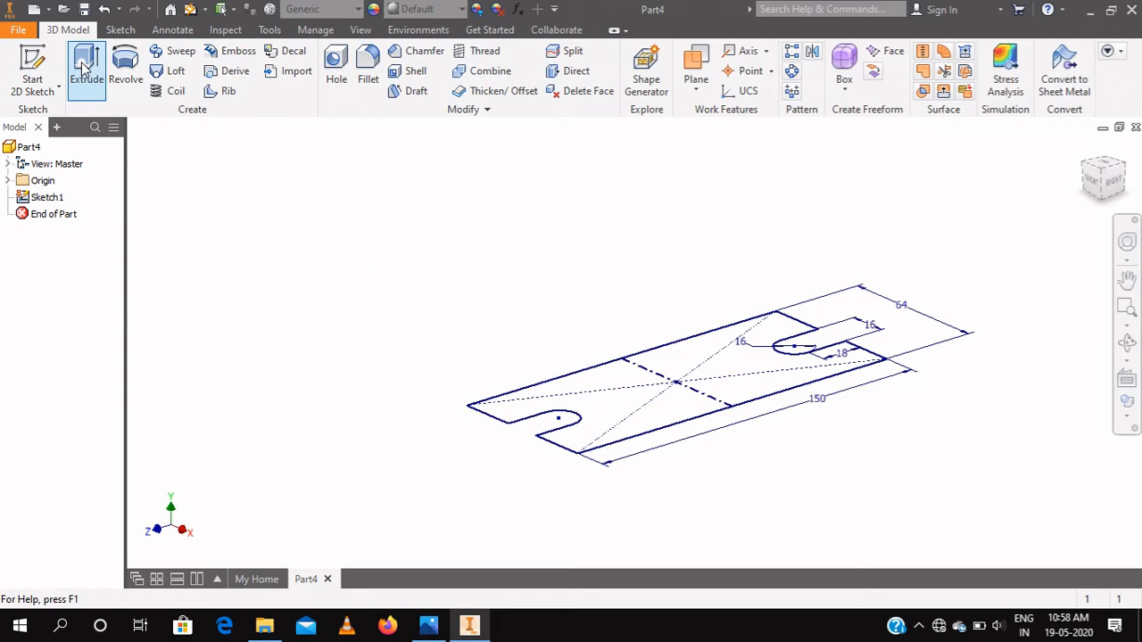
pyautogui.click(83, 70)
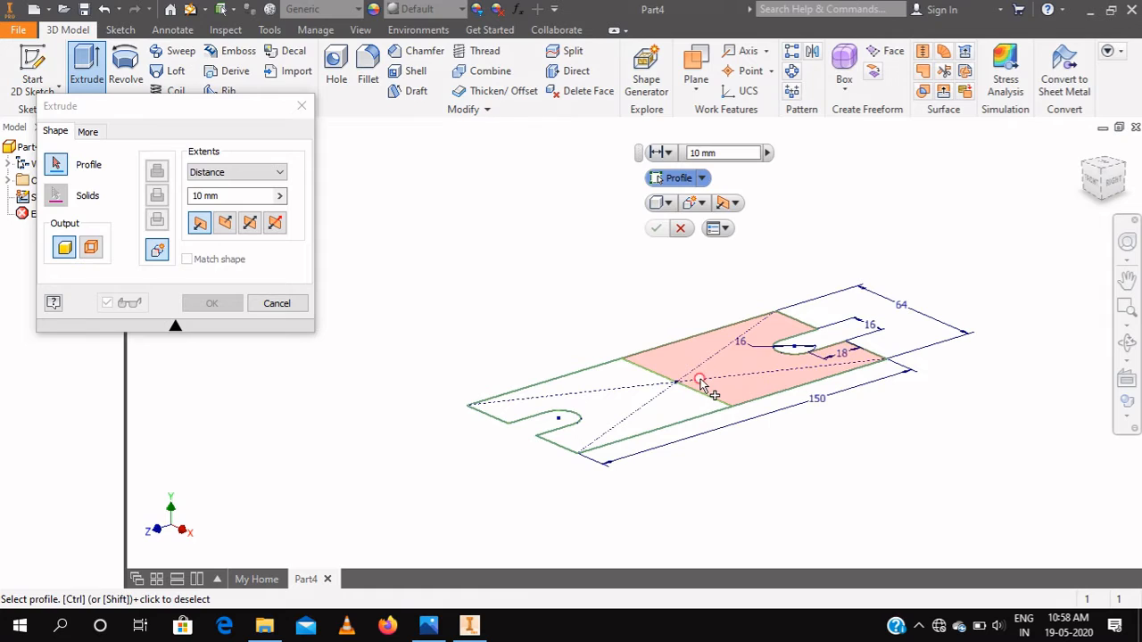
pyautogui.click(701, 384)
pyautogui.click(683, 400)
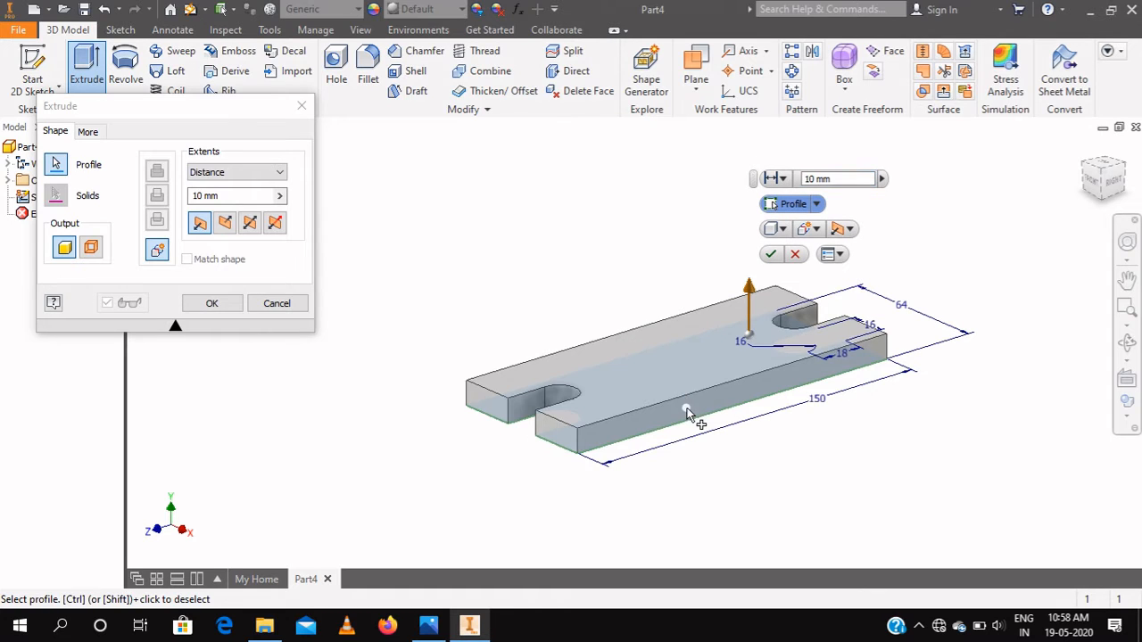
pyautogui.click(430, 628)
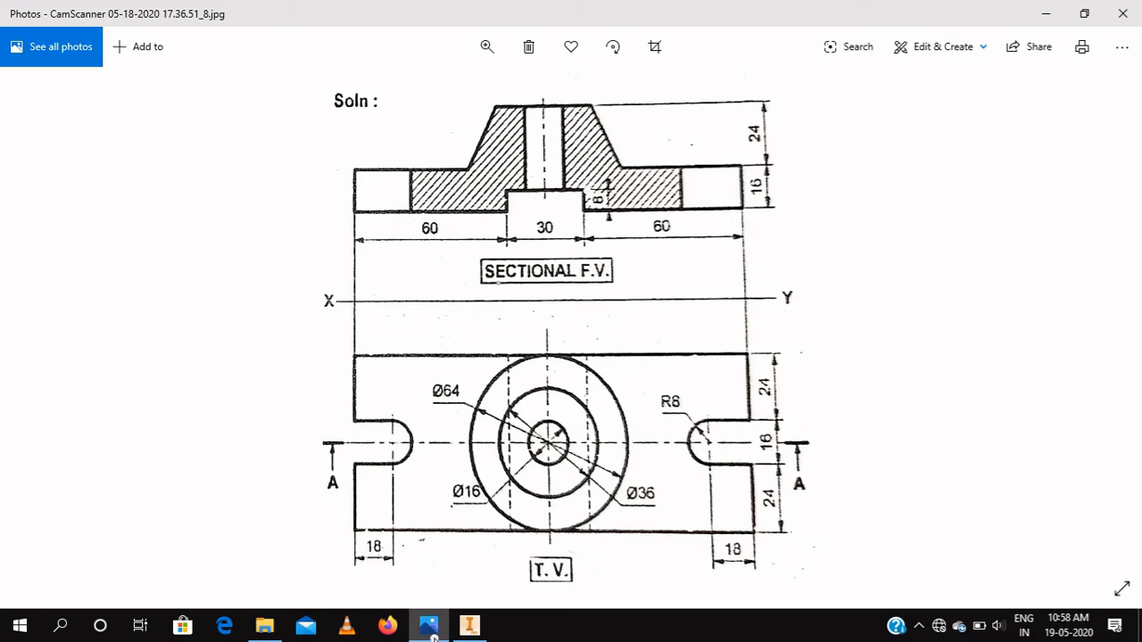
pyautogui.click(487, 571)
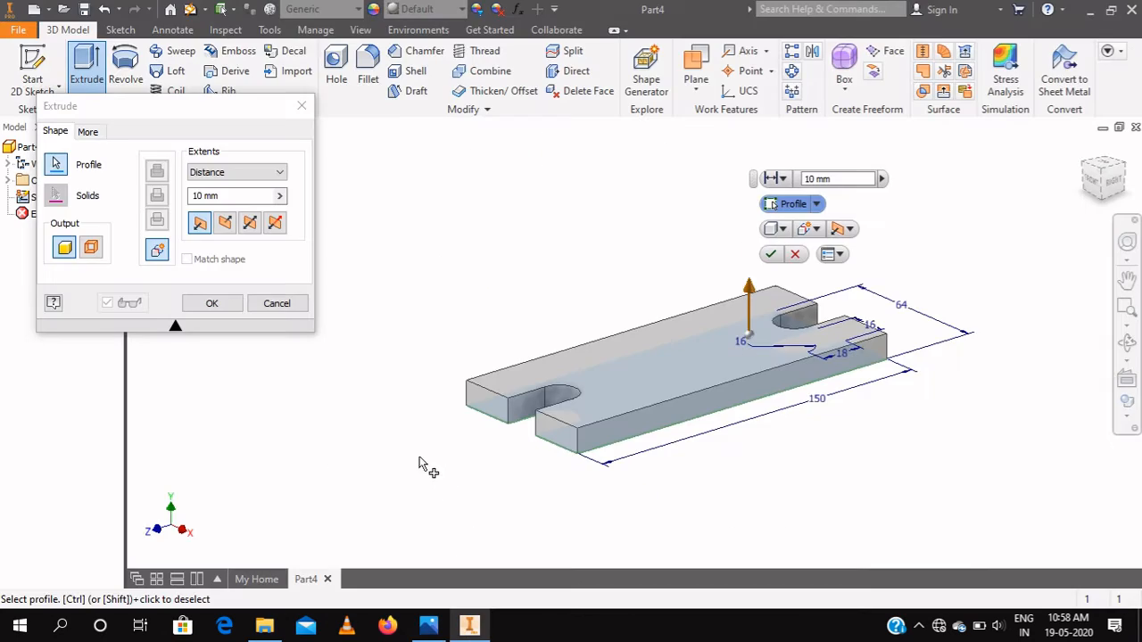
pyautogui.click(222, 196)
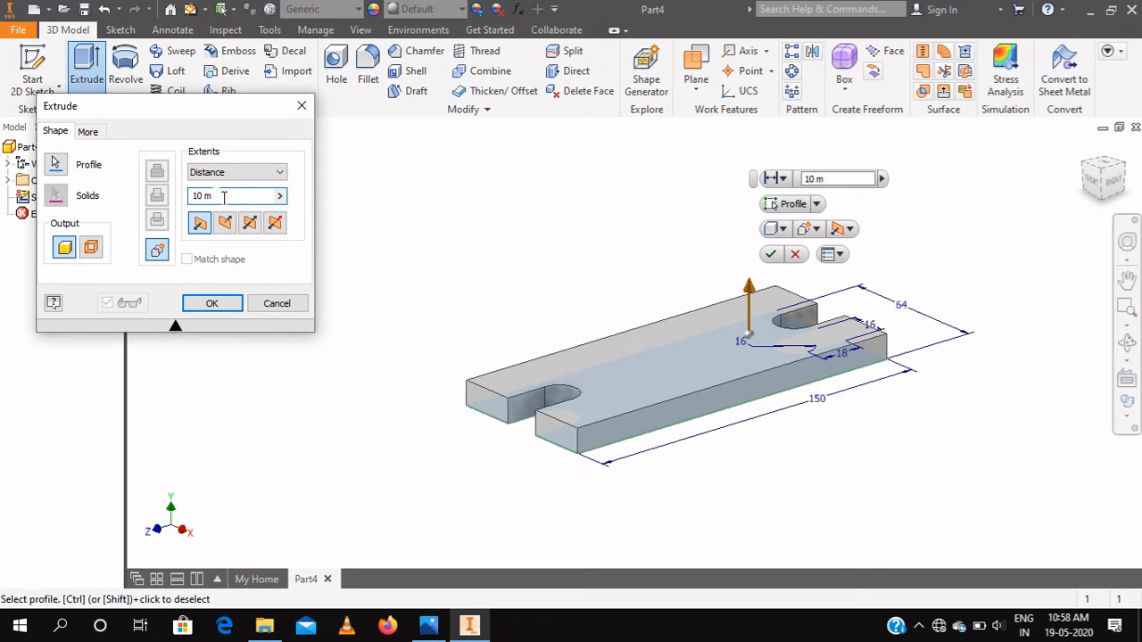
pyautogui.press('BackSpace')
pyautogui.press('BackSpace')
pyautogui.press('BackSpace')
pyautogui.press('BackSpace')
pyautogui.write('16')
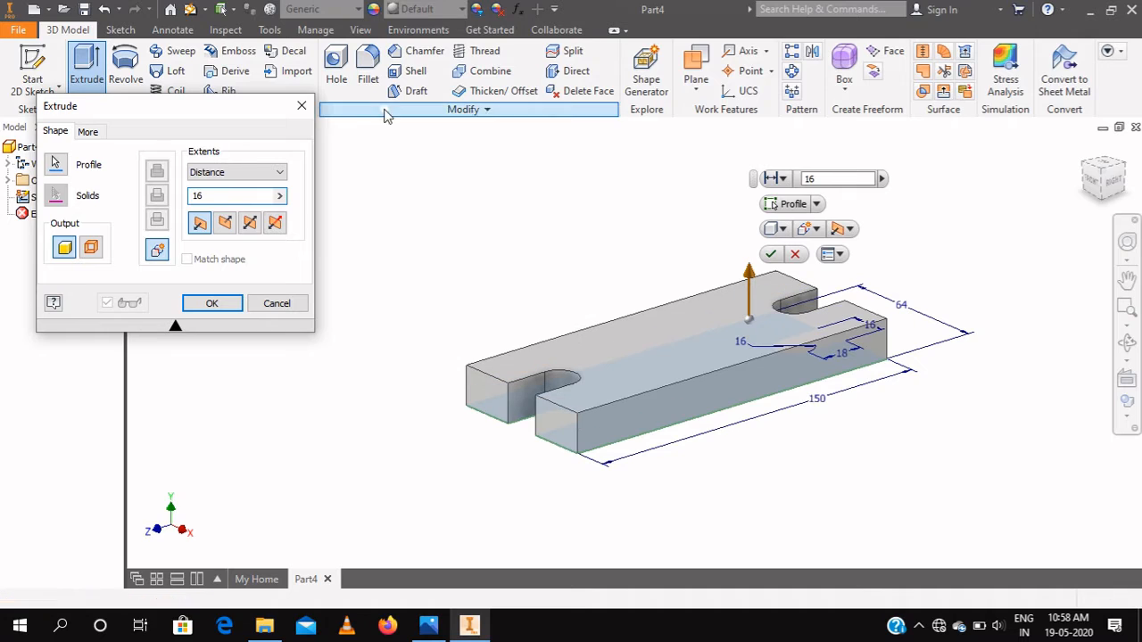
pyautogui.click(250, 223)
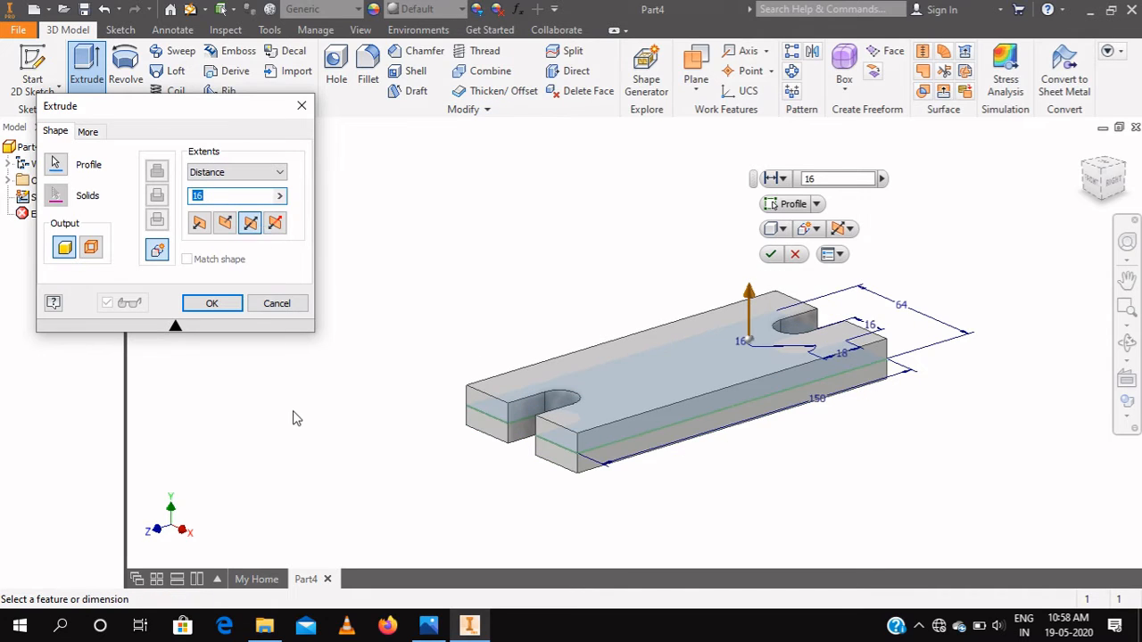
pyautogui.click(225, 307)
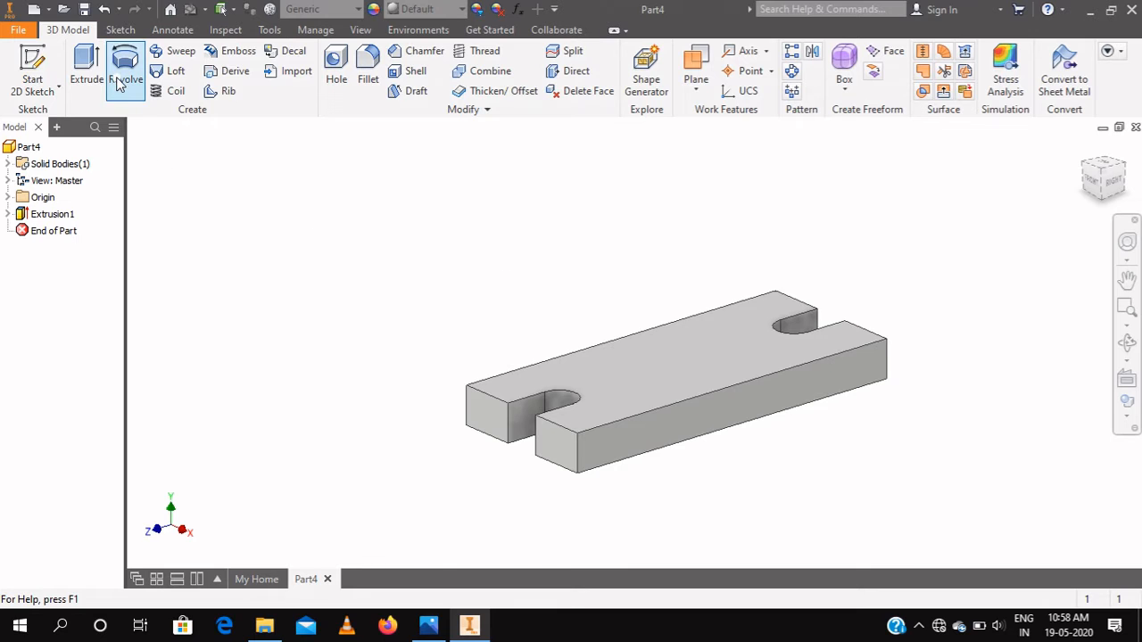
# Step: Start a sketch on the base's top face and draw a circle about 60 mm in diameter centred on the origin
pyautogui.click(49, 58)
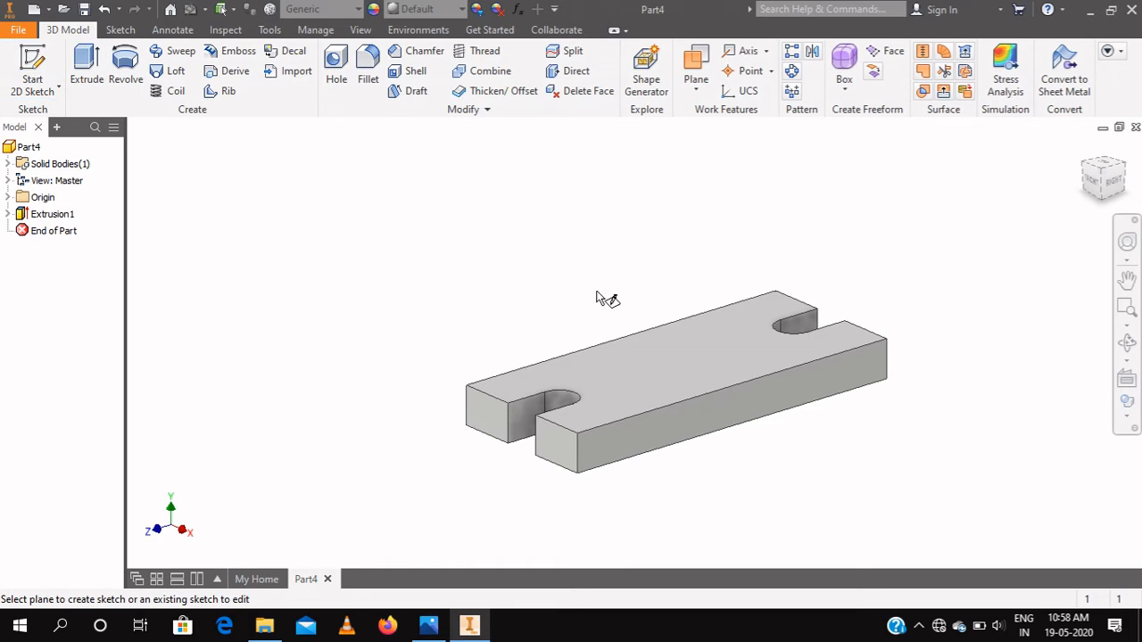
pyautogui.click(666, 390)
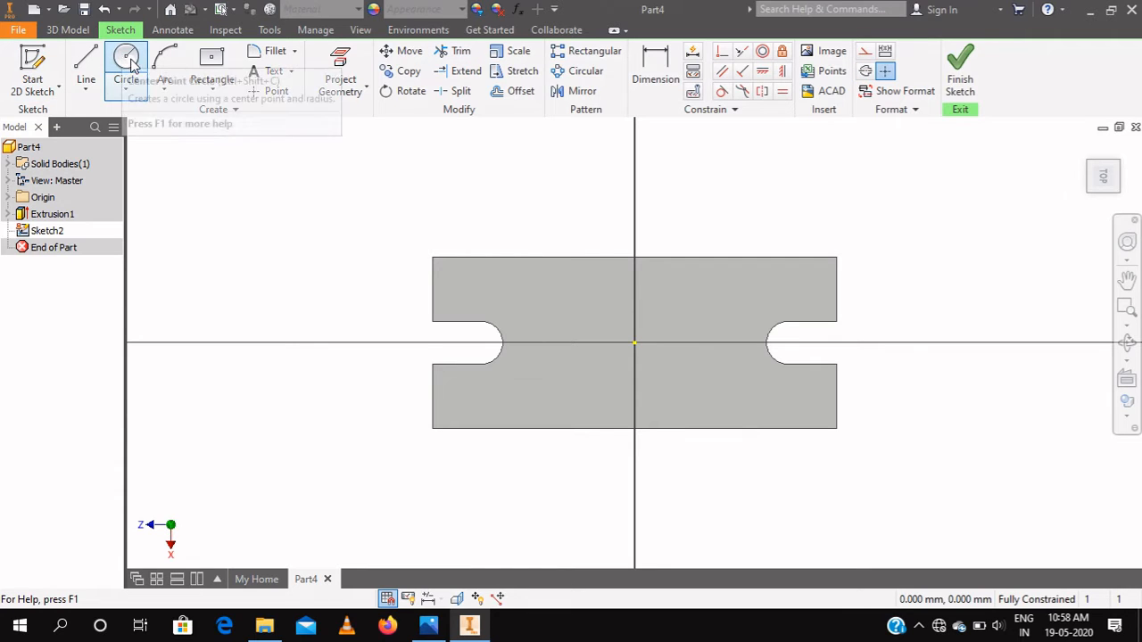
pyautogui.click(126, 59)
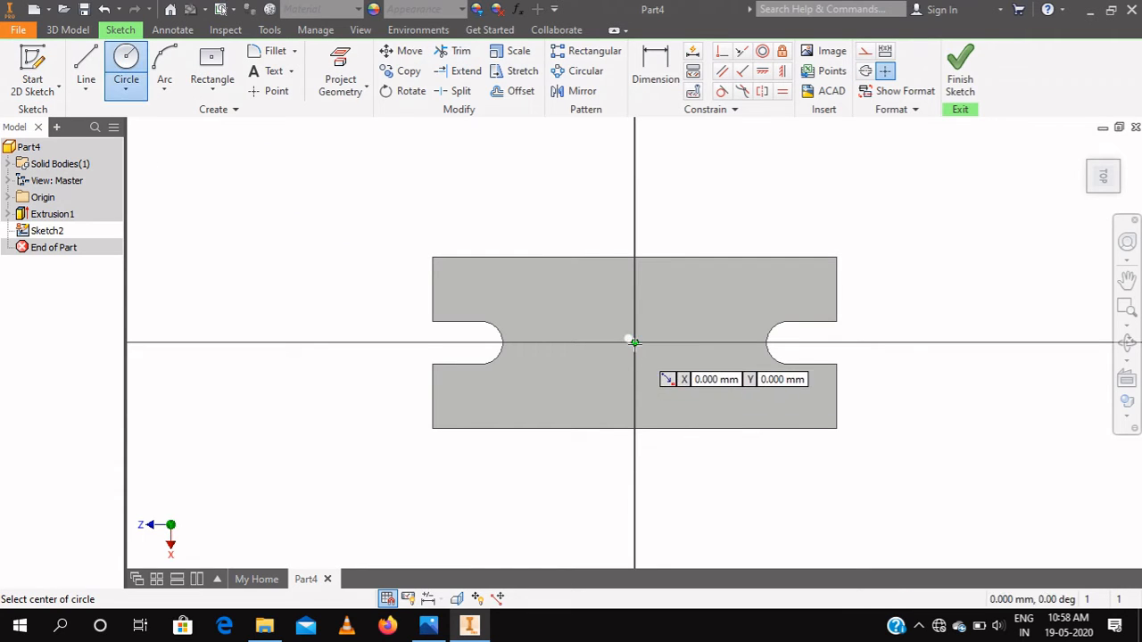
pyautogui.click(634, 343)
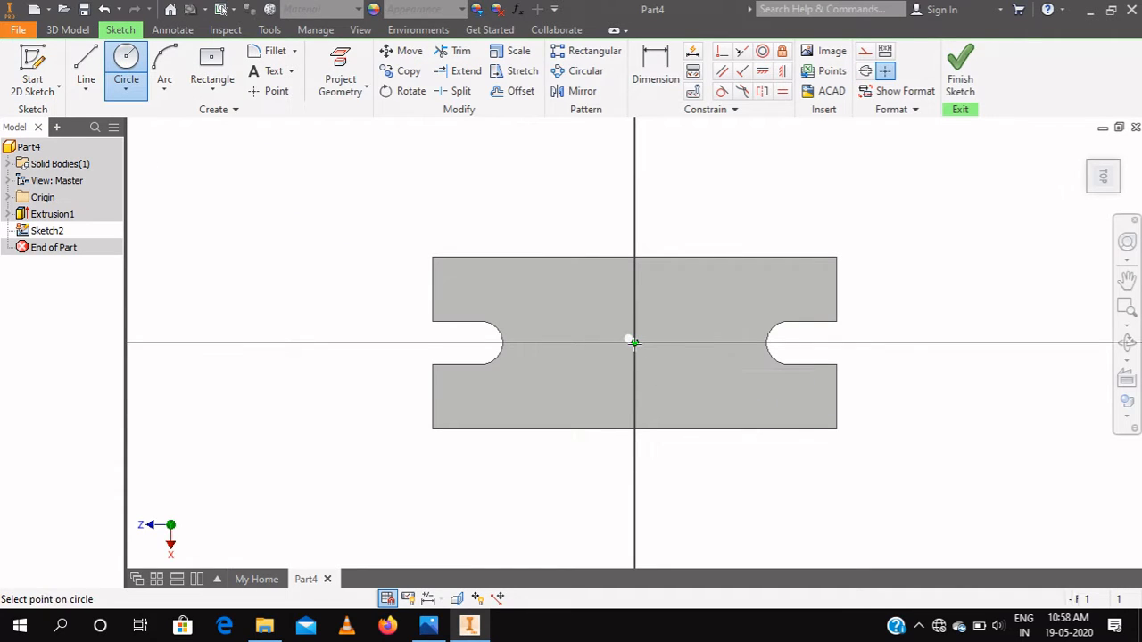
pyautogui.click(684, 403)
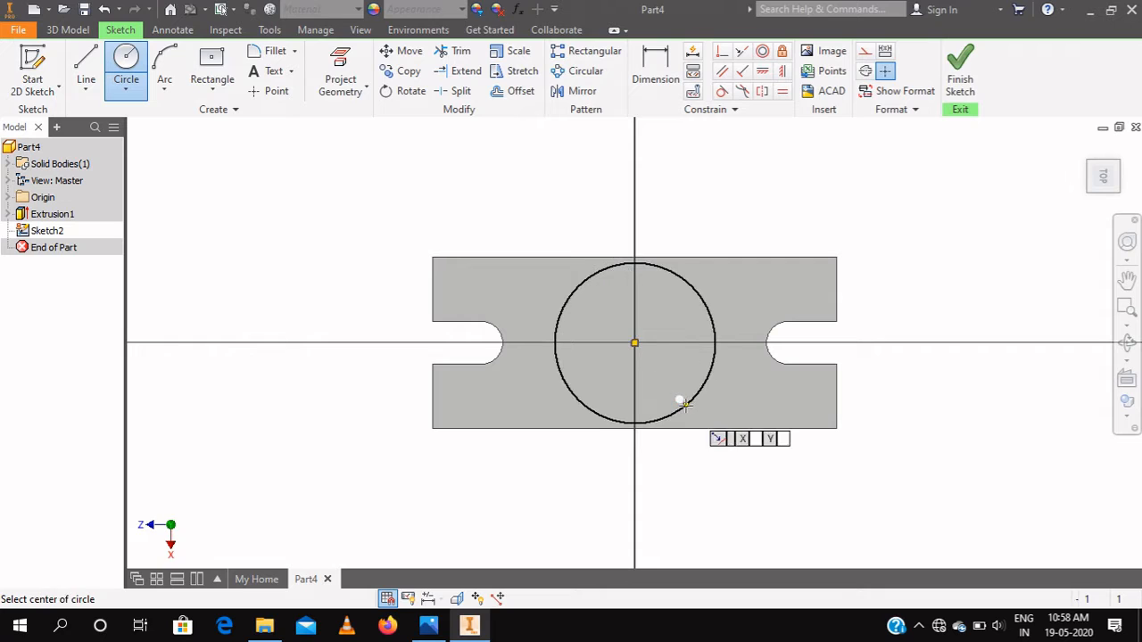
# Step: Set the circle's diameter to 64 mm as given in the reference drawing and finish the sketch
pyautogui.click(430, 629)
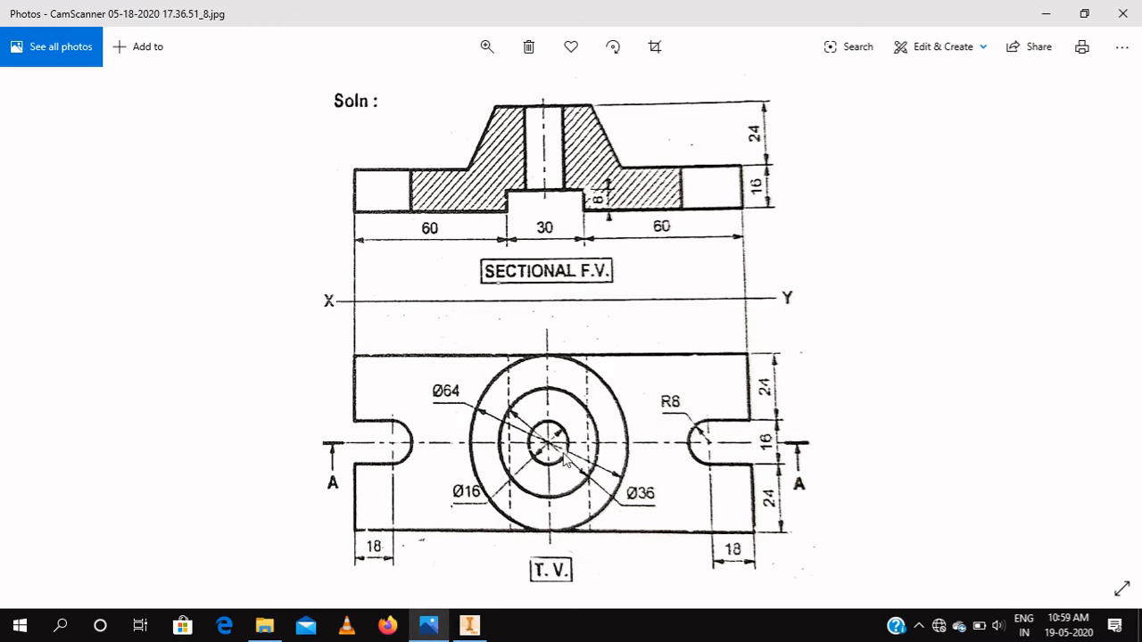
pyautogui.click(469, 625)
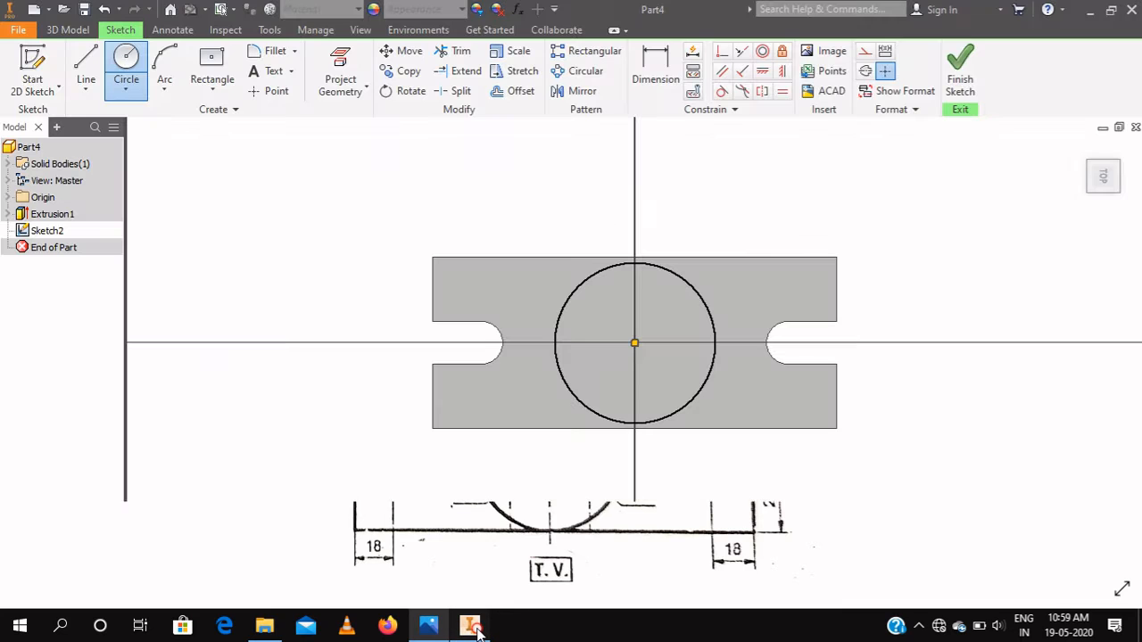
pyautogui.click(665, 96)
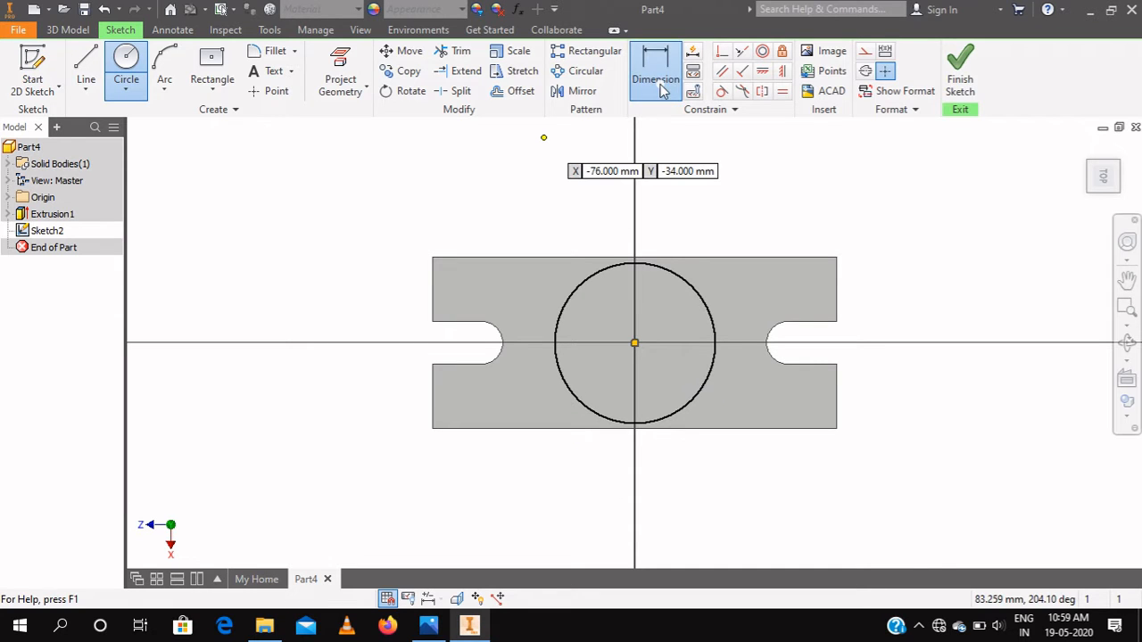
pyautogui.click(693, 294)
pyautogui.click(720, 251)
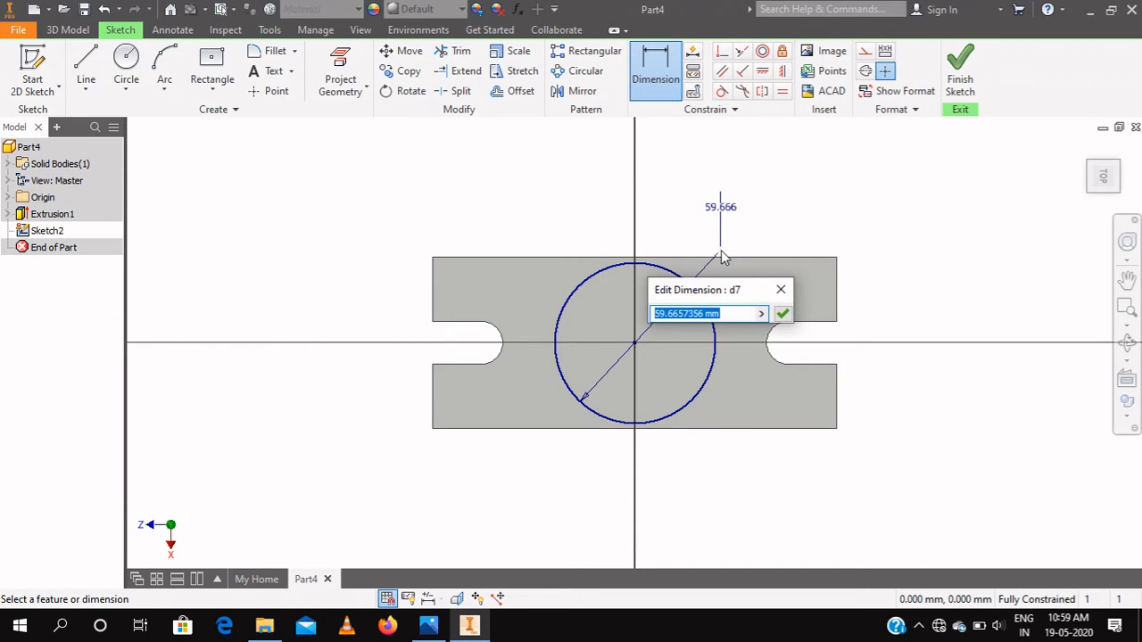
pyautogui.write('64')
pyautogui.press('Return')
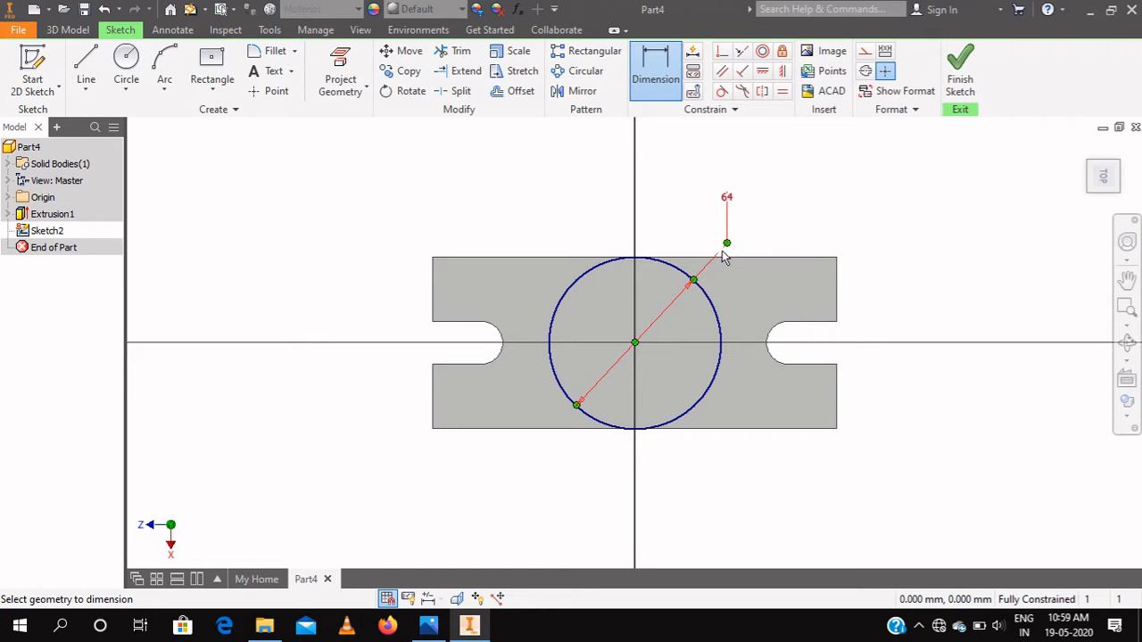
pyautogui.click(971, 66)
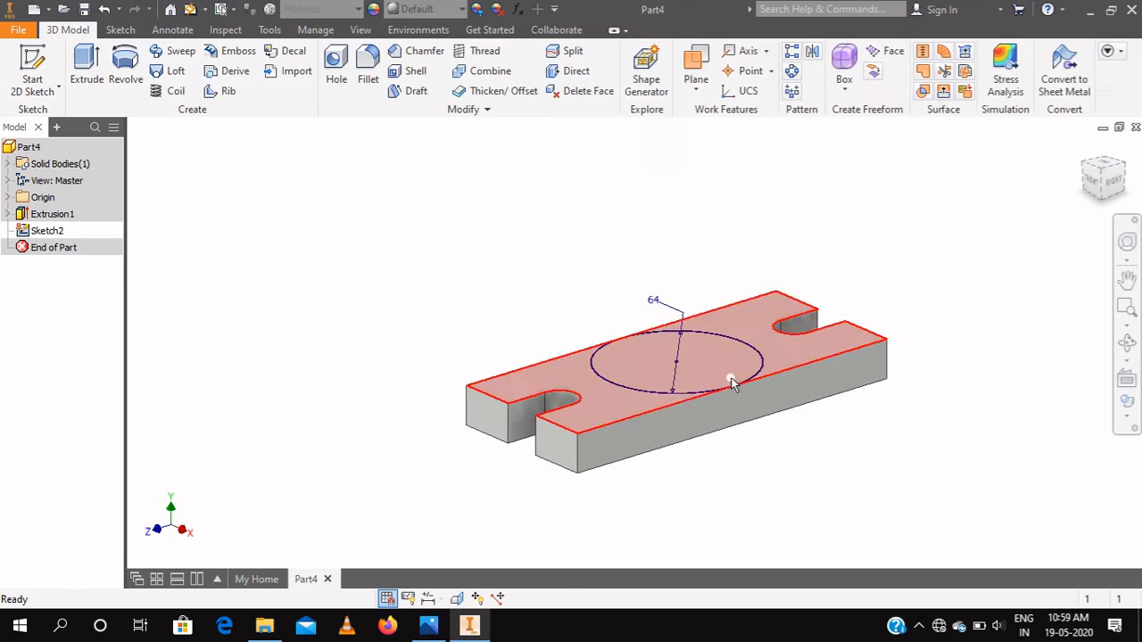
# Step: Create a work plane offset 24 mm above the base's top face, taking the height from the reference drawing
pyautogui.click(696, 85)
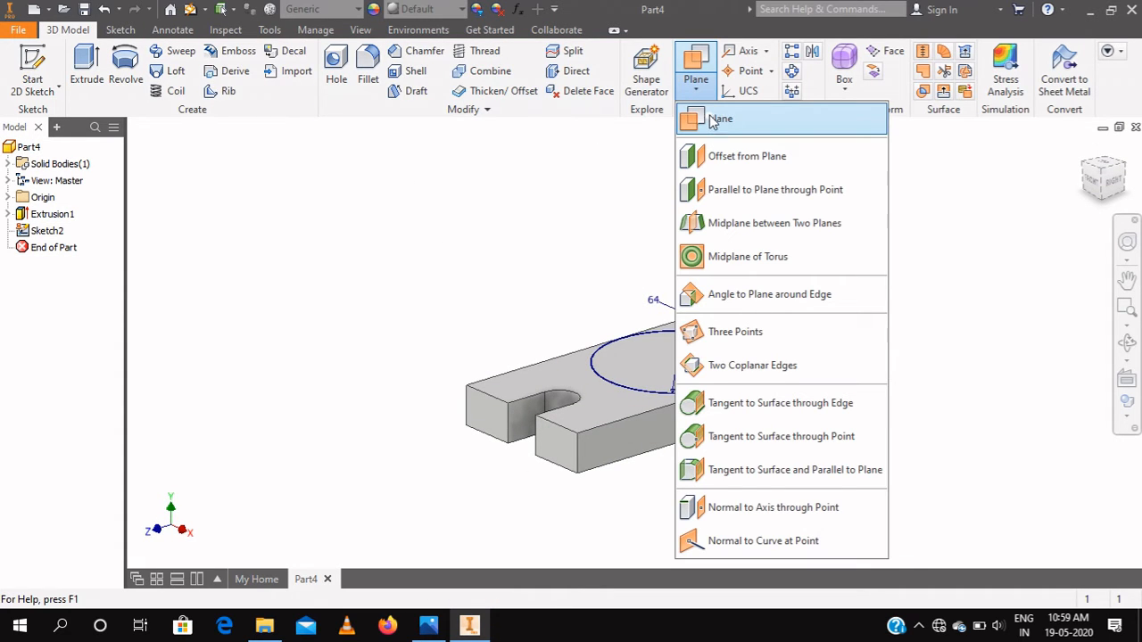
pyautogui.click(713, 120)
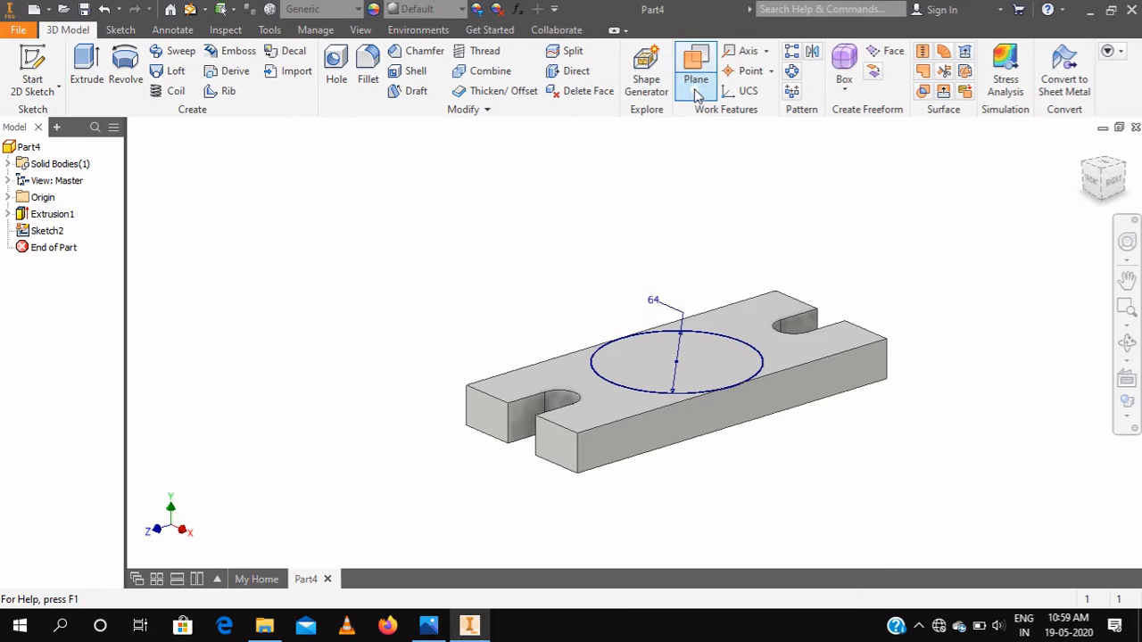
pyautogui.click(697, 90)
pyautogui.click(696, 155)
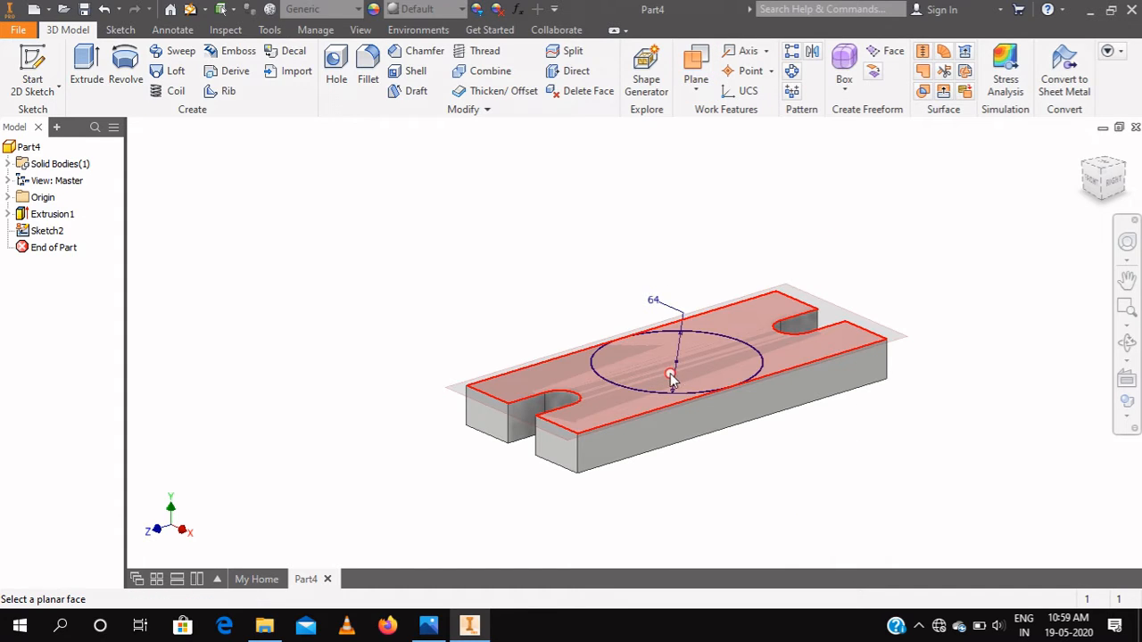
pyautogui.moveTo(671, 379); pyautogui.dragTo(678, 250)
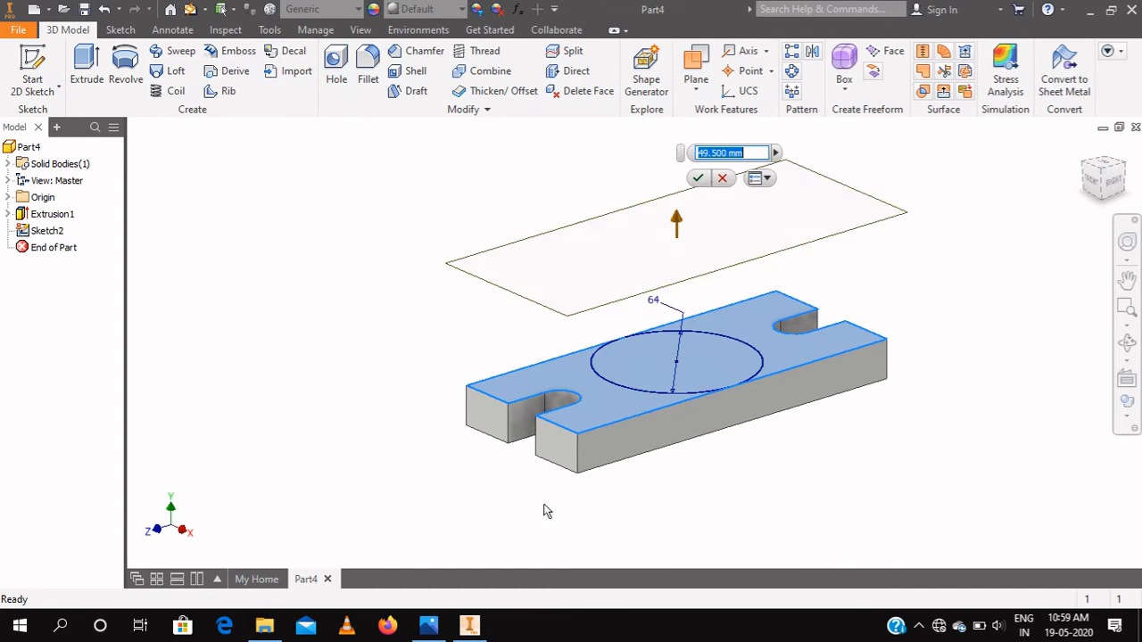
pyautogui.click(429, 627)
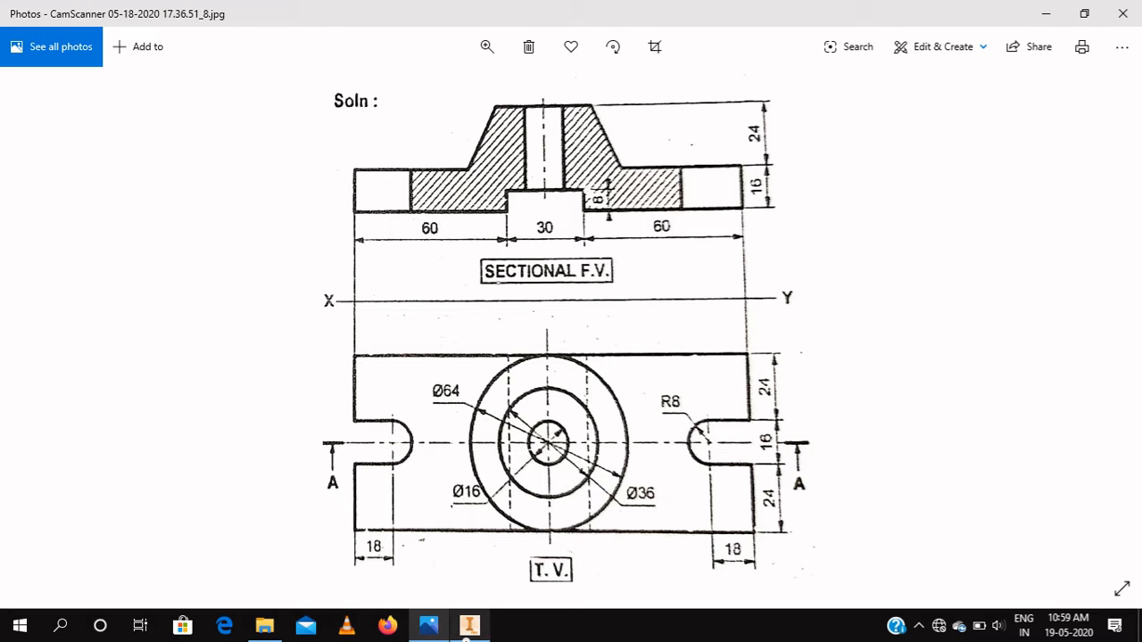
pyautogui.click(470, 627)
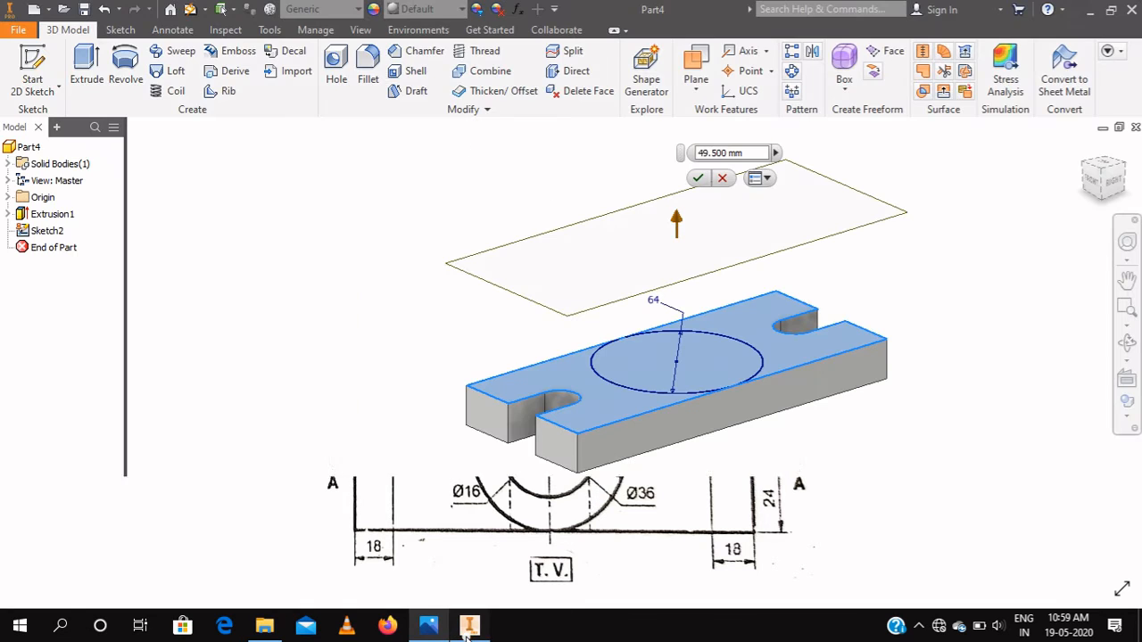
pyautogui.click(749, 154)
pyautogui.press('BackSpace')
pyautogui.press('BackSpace')
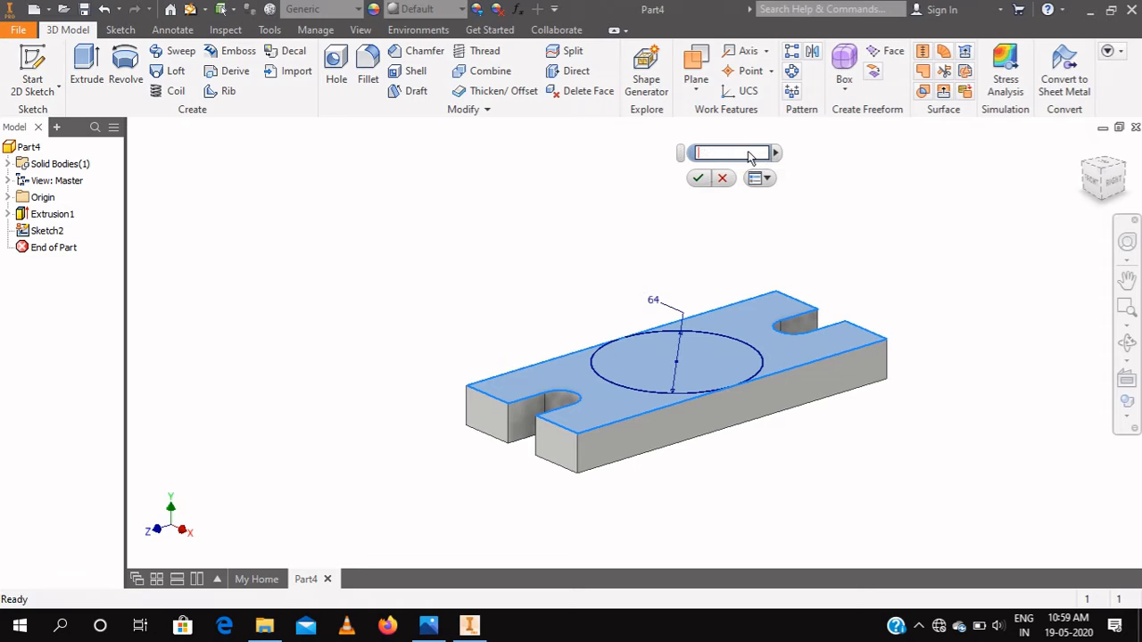
pyautogui.write('20')
pyautogui.press('Return')
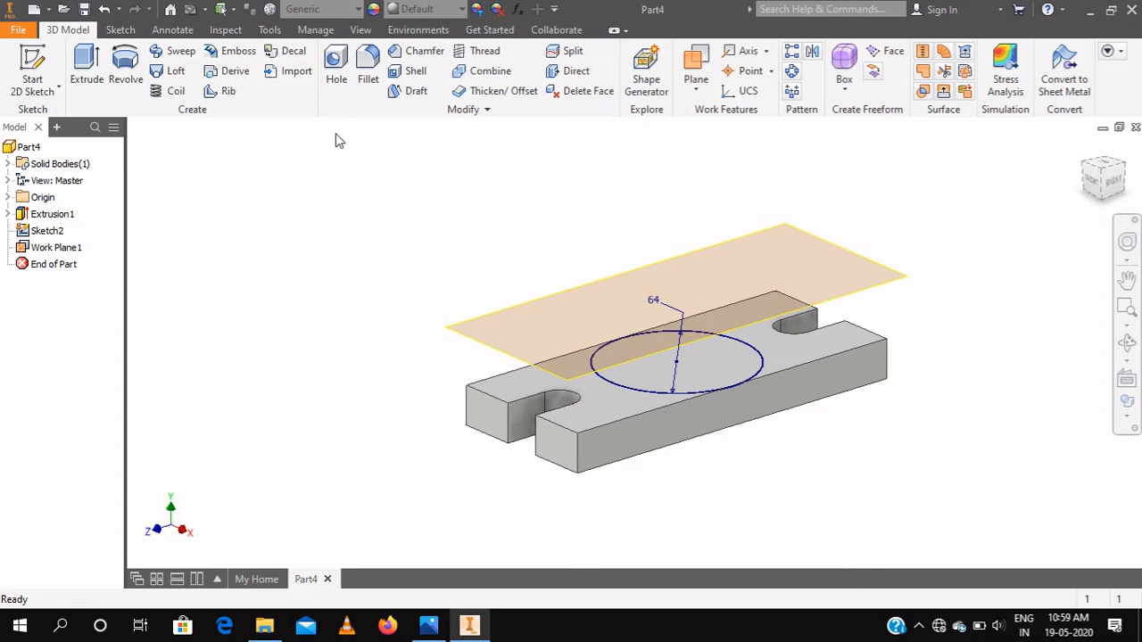
# Step: Start a sketch on the offset work plane and draw a circle centred on the origin, smaller than the 64 mm circle
pyautogui.click(33, 68)
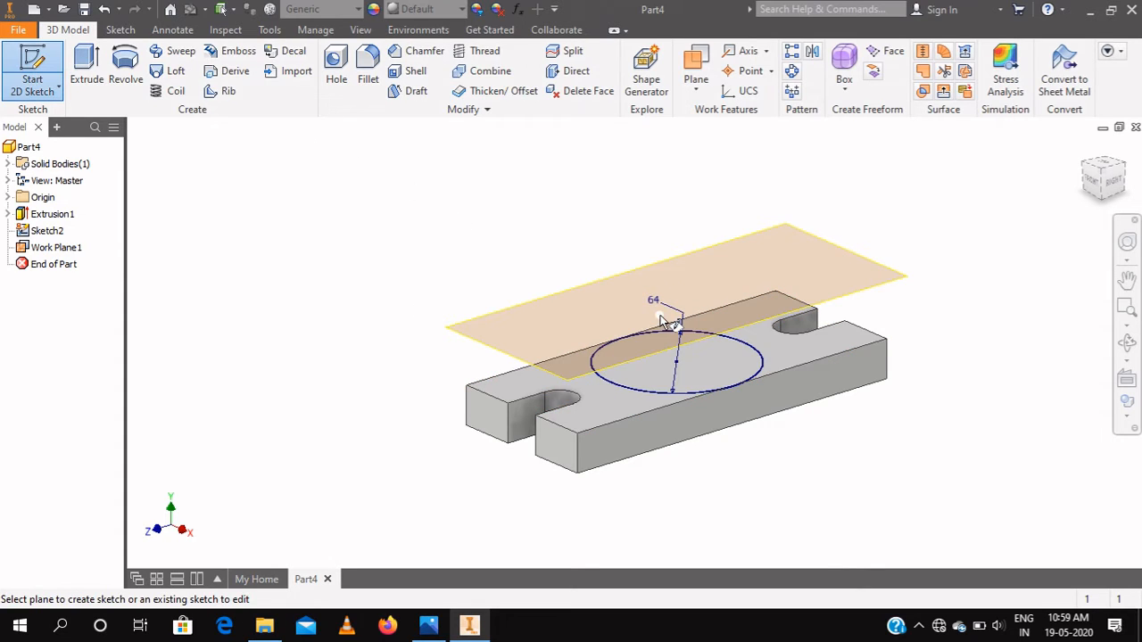
pyautogui.click(812, 239)
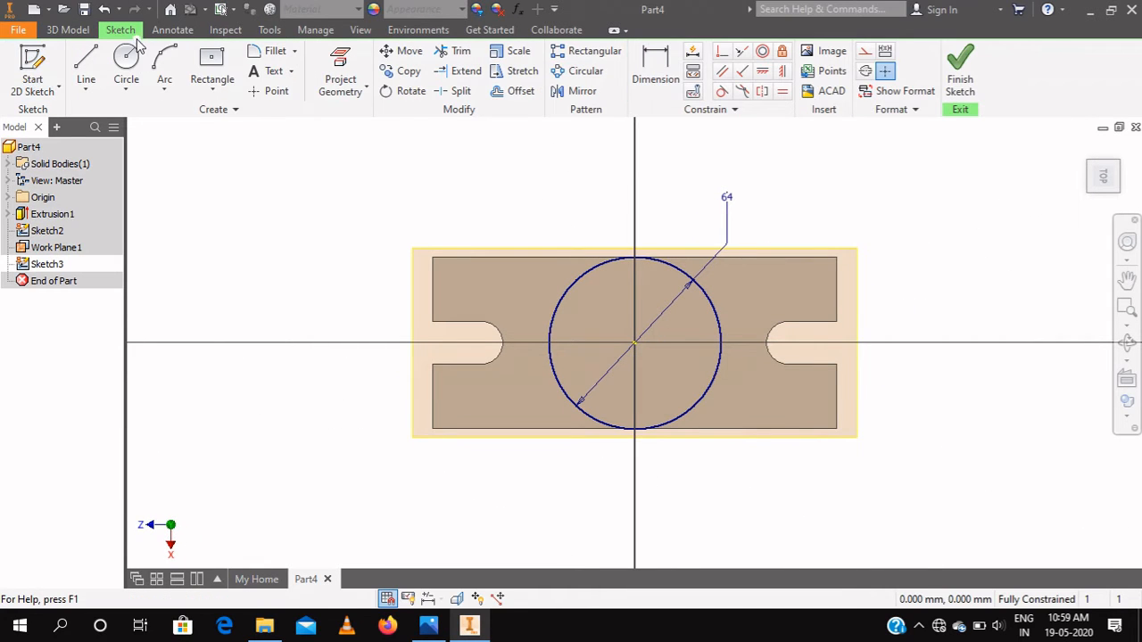
pyautogui.click(129, 55)
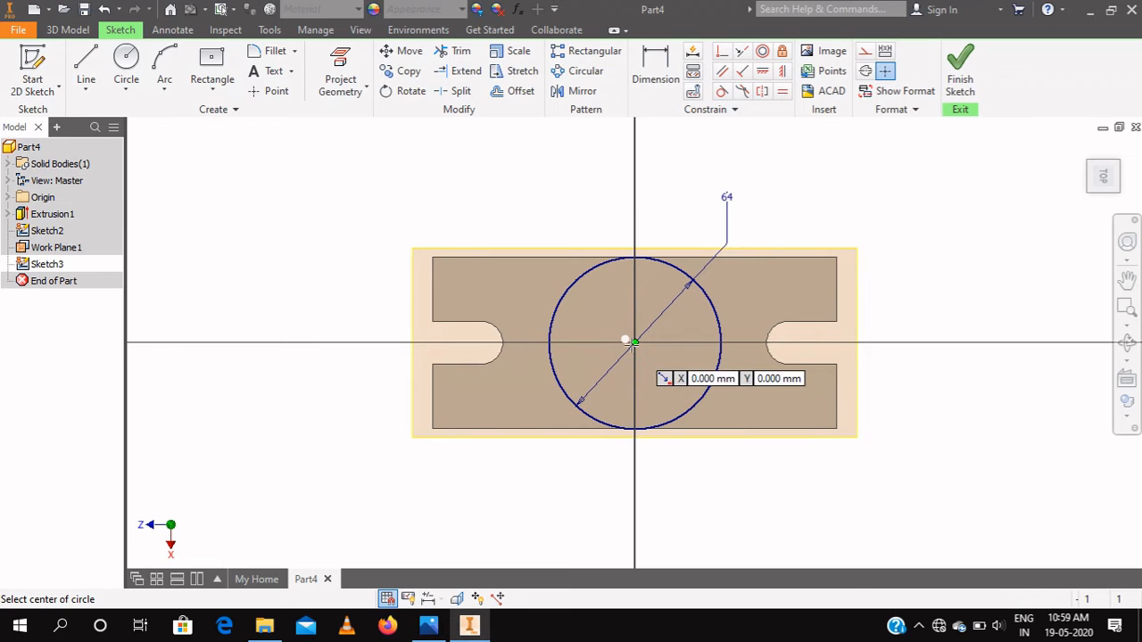
pyautogui.click(634, 343)
pyautogui.click(661, 370)
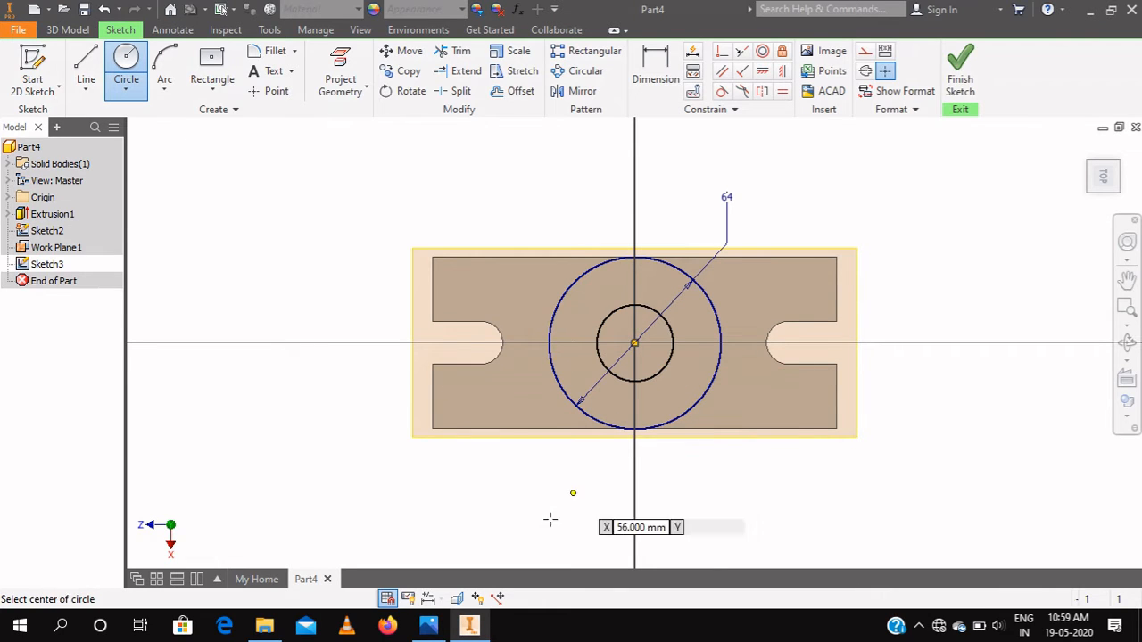
# Step: Dimension the smaller circle on the offset plane to 36 mm diameter, as given in the reference drawing, and finish the sketch
pyautogui.click(416, 632)
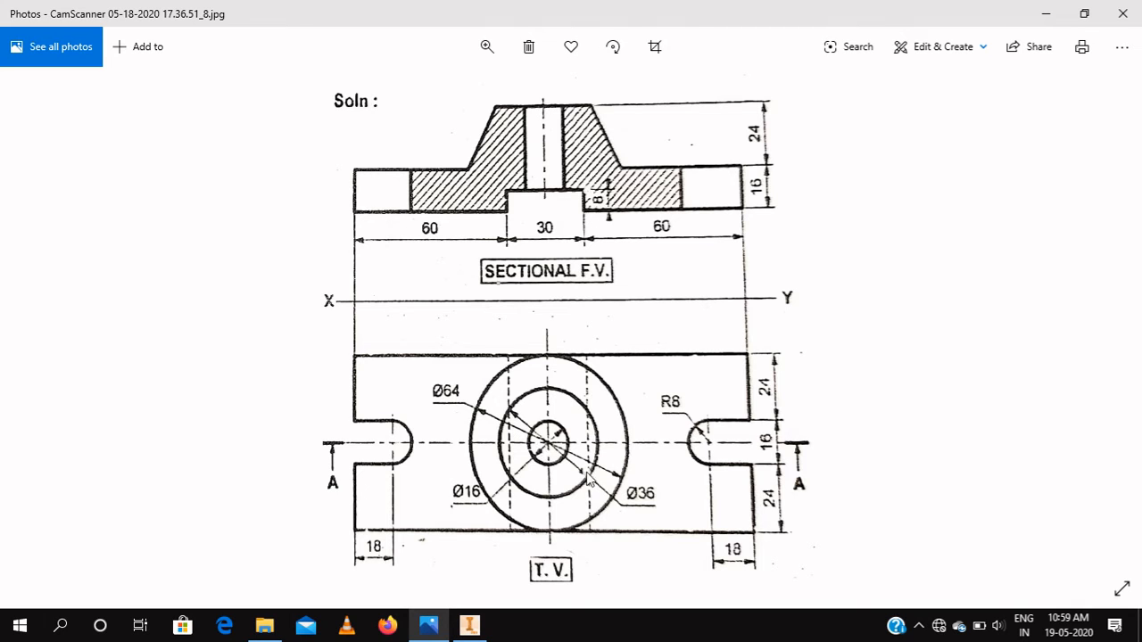
pyautogui.click(469, 625)
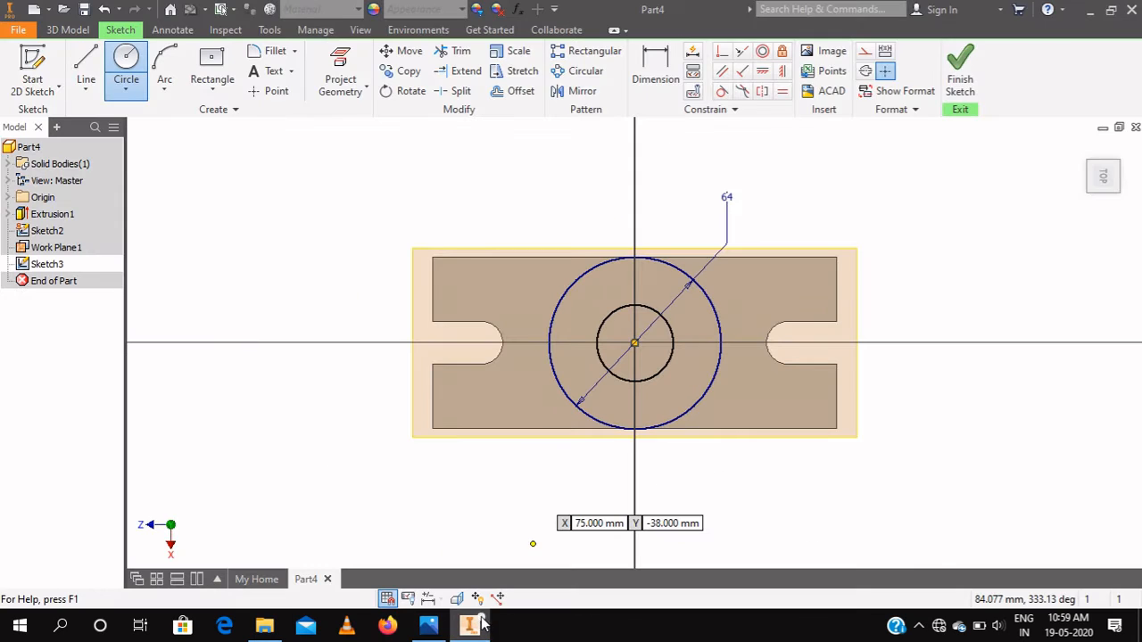
pyautogui.click(656, 69)
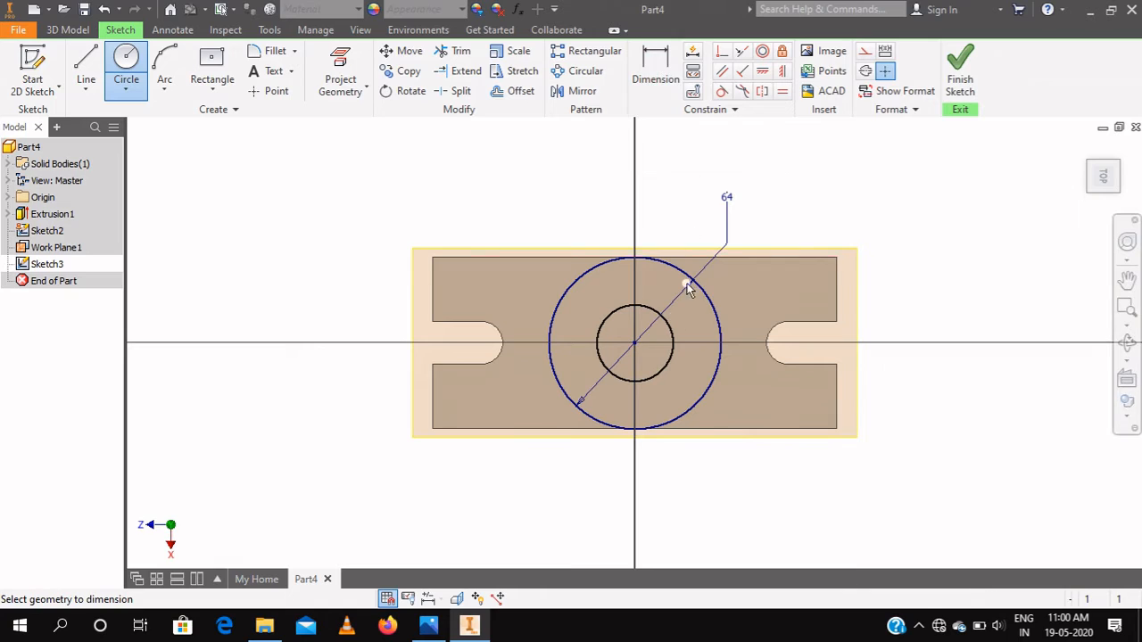
pyautogui.click(675, 332)
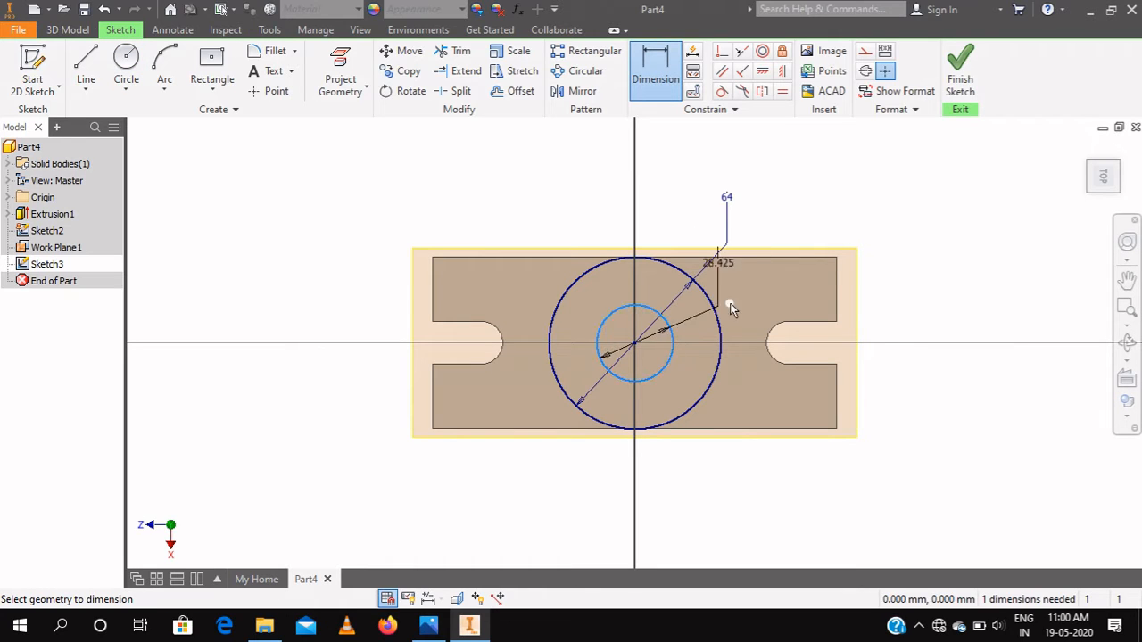
pyautogui.click(787, 255)
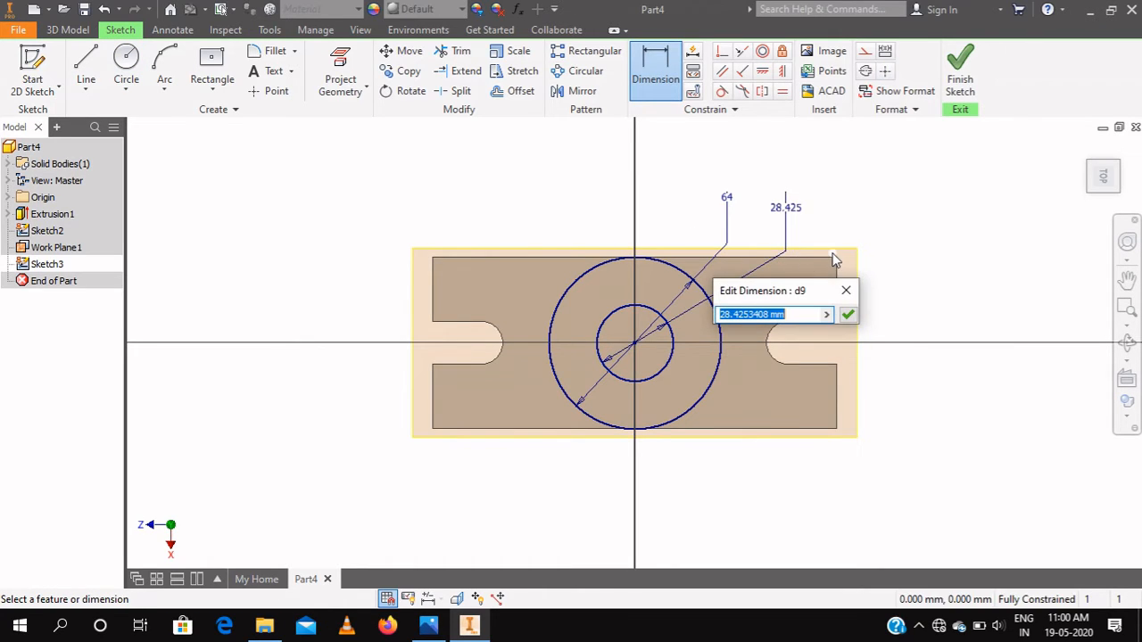
pyautogui.write('28')
pyautogui.press('Return')
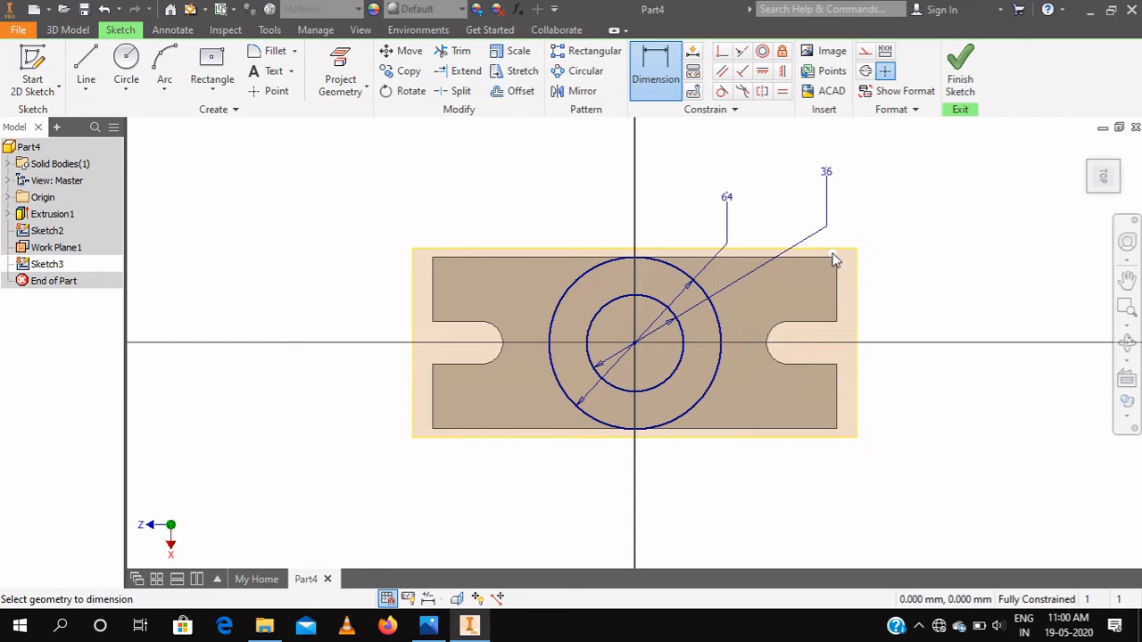
pyautogui.click(960, 64)
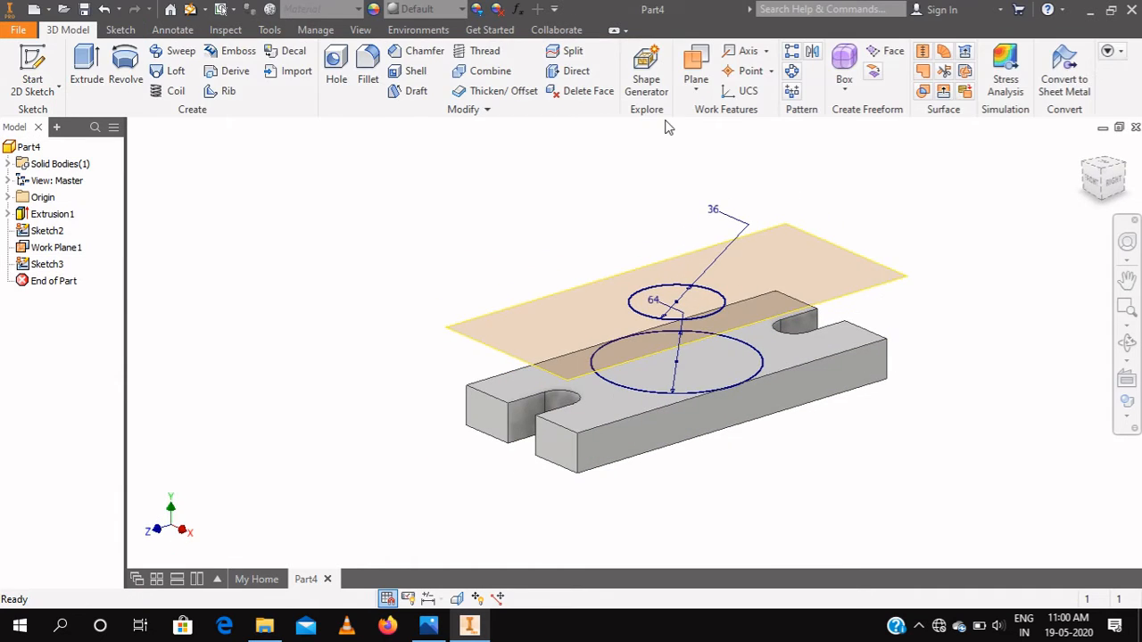
# Step: Loft a solid boss from the 64 mm circle on the base to the 36 mm circle on the offset plane
pyautogui.click(173, 70)
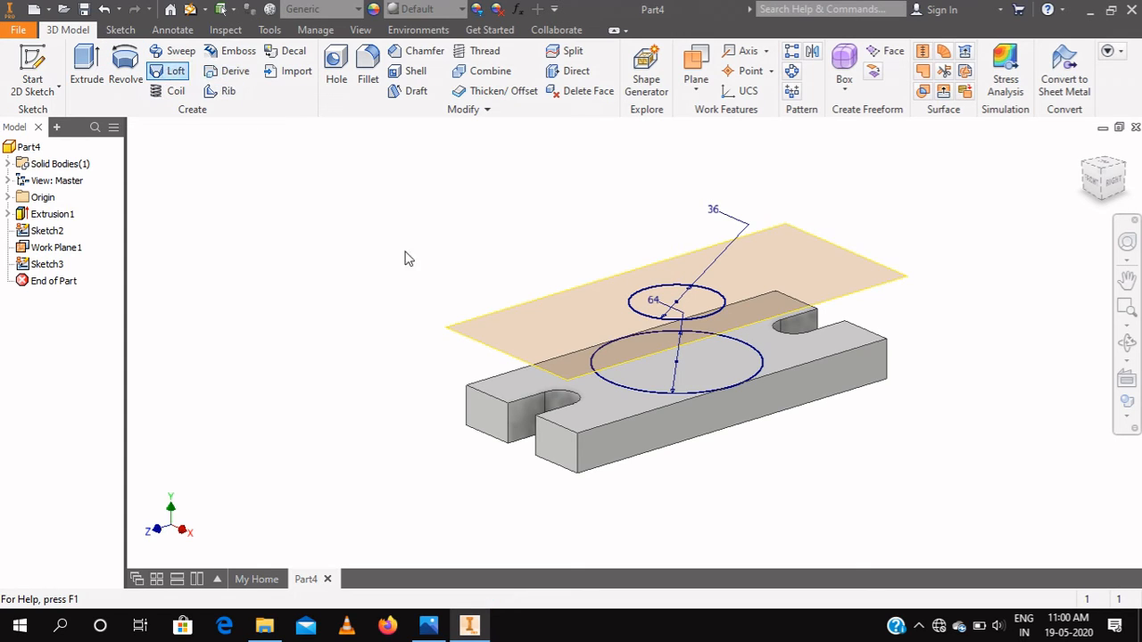
pyautogui.click(643, 391)
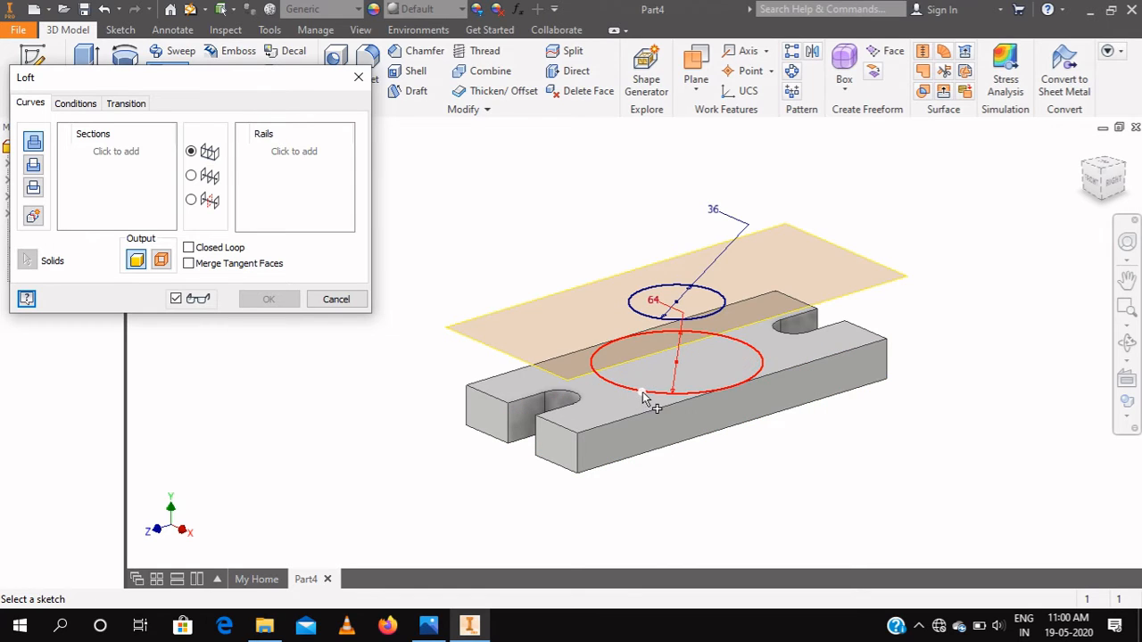
pyautogui.click(665, 328)
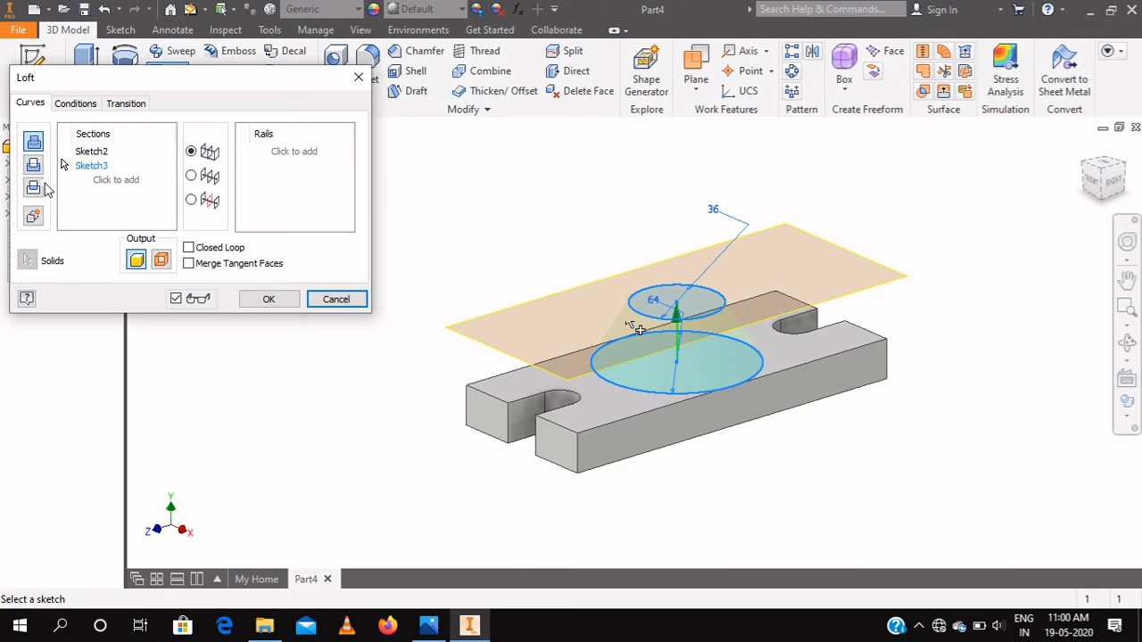
pyautogui.click(270, 300)
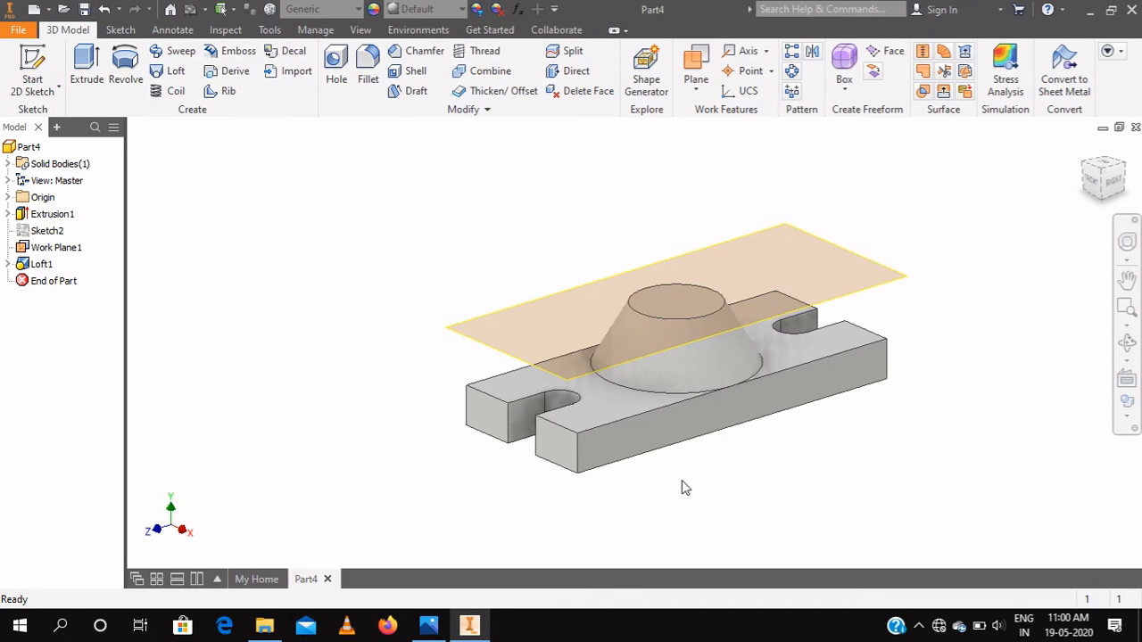
pyautogui.click(428, 627)
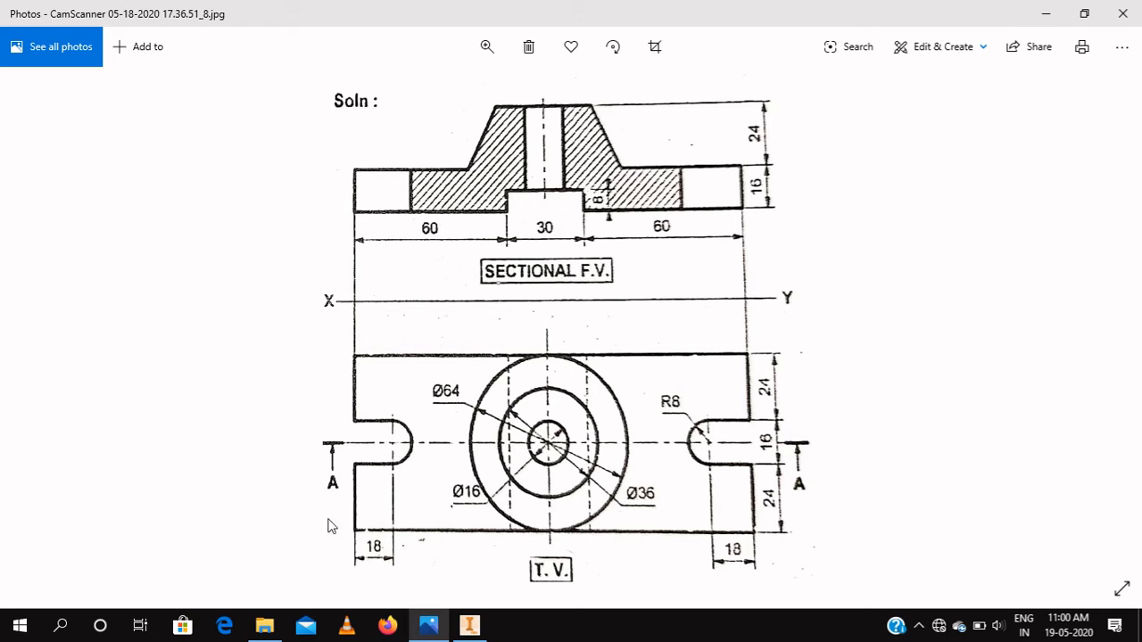
pyautogui.click(470, 626)
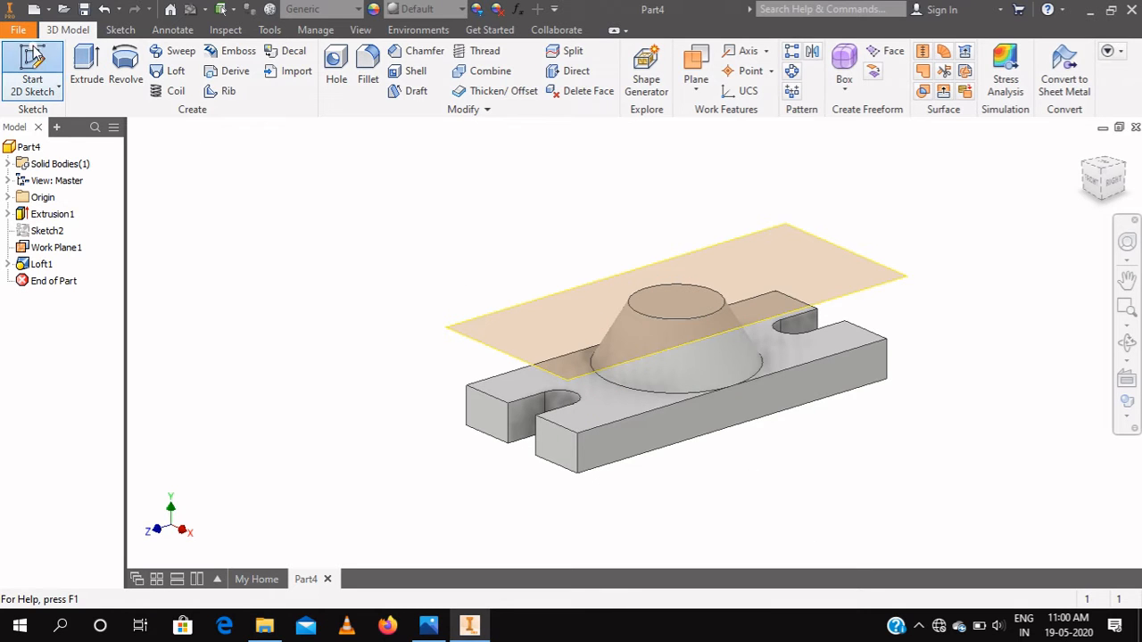
pyautogui.click(33, 68)
pyautogui.click(656, 306)
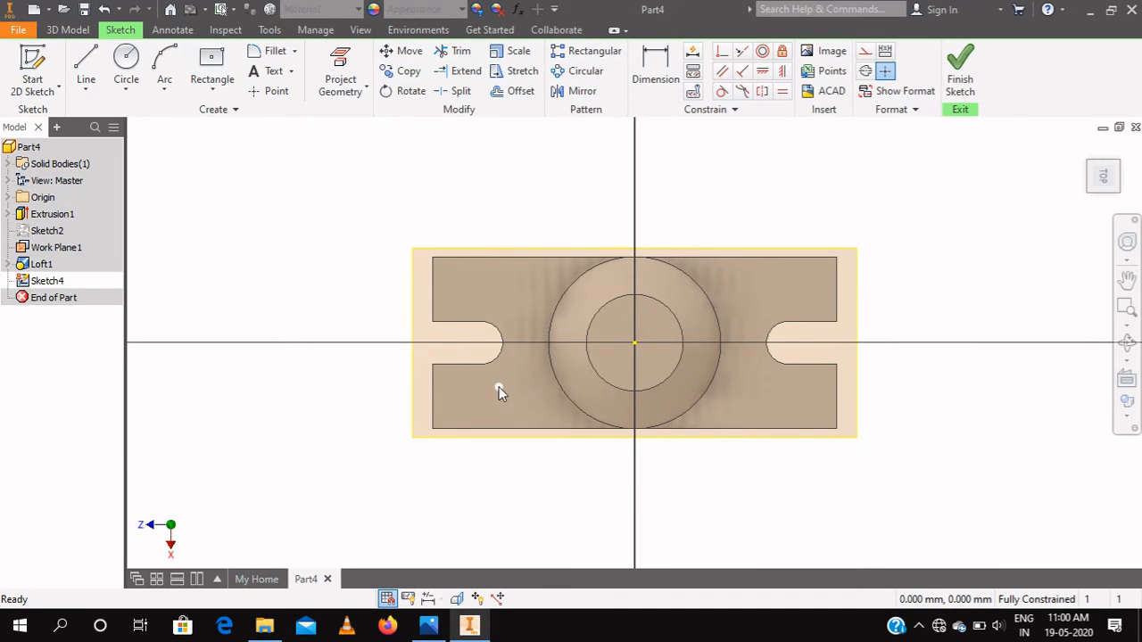
pyautogui.click(328, 580)
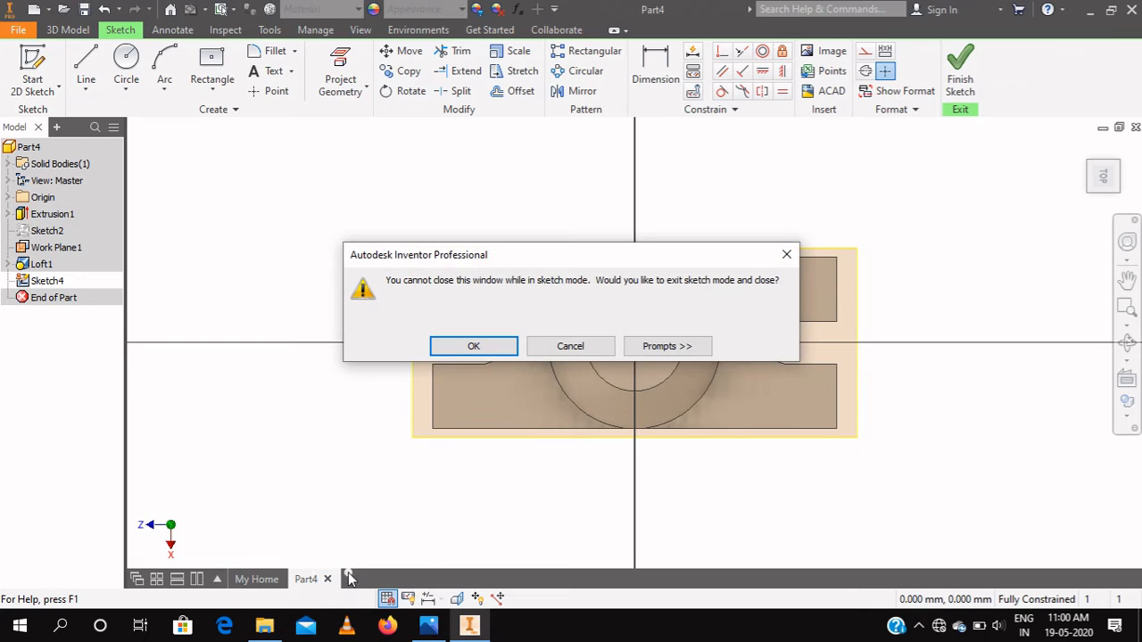
pyautogui.click(787, 255)
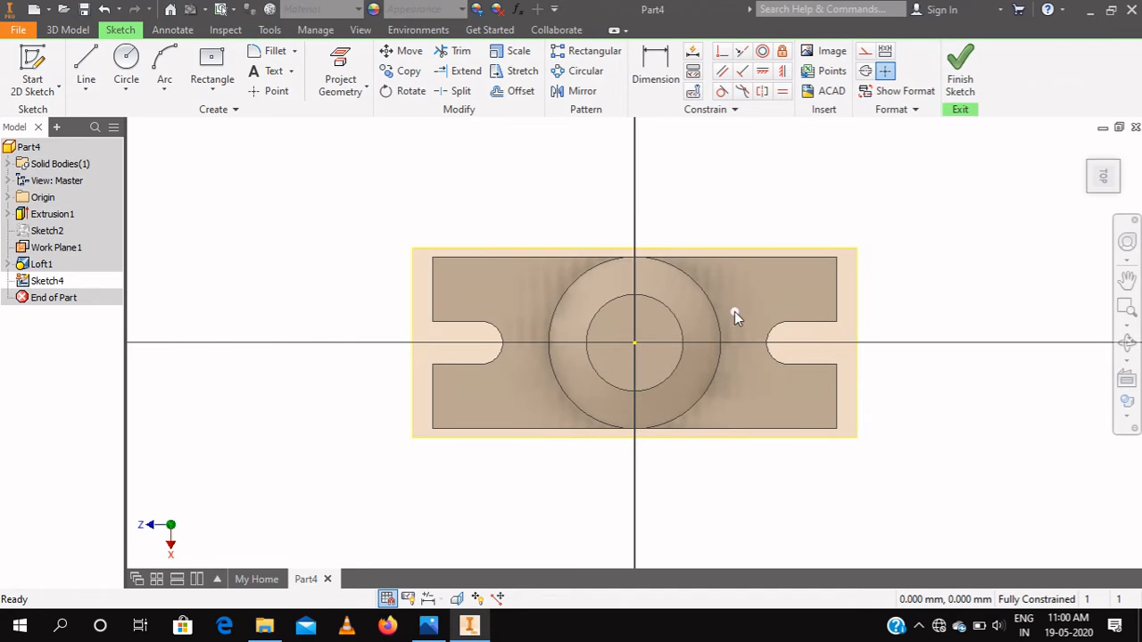
pyautogui.hotkey('ctrl', 'z')
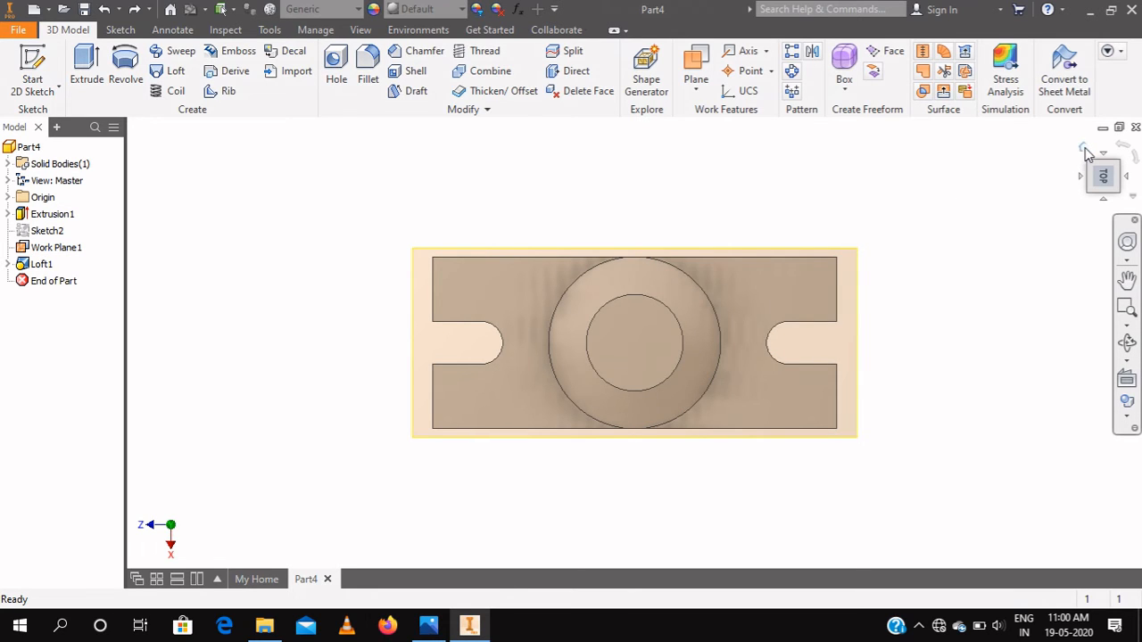
# Step: Place a simple through-all hole on the boss's top face and set its diameter to 16 mm from the reference drawing
pyautogui.click(1085, 150)
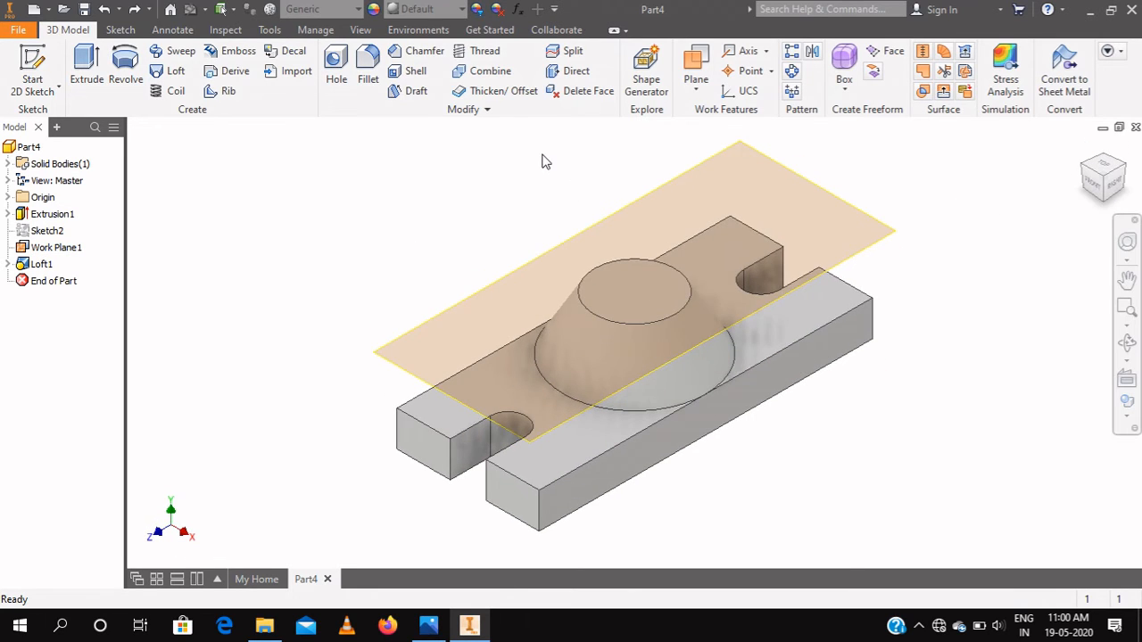
pyautogui.click(336, 62)
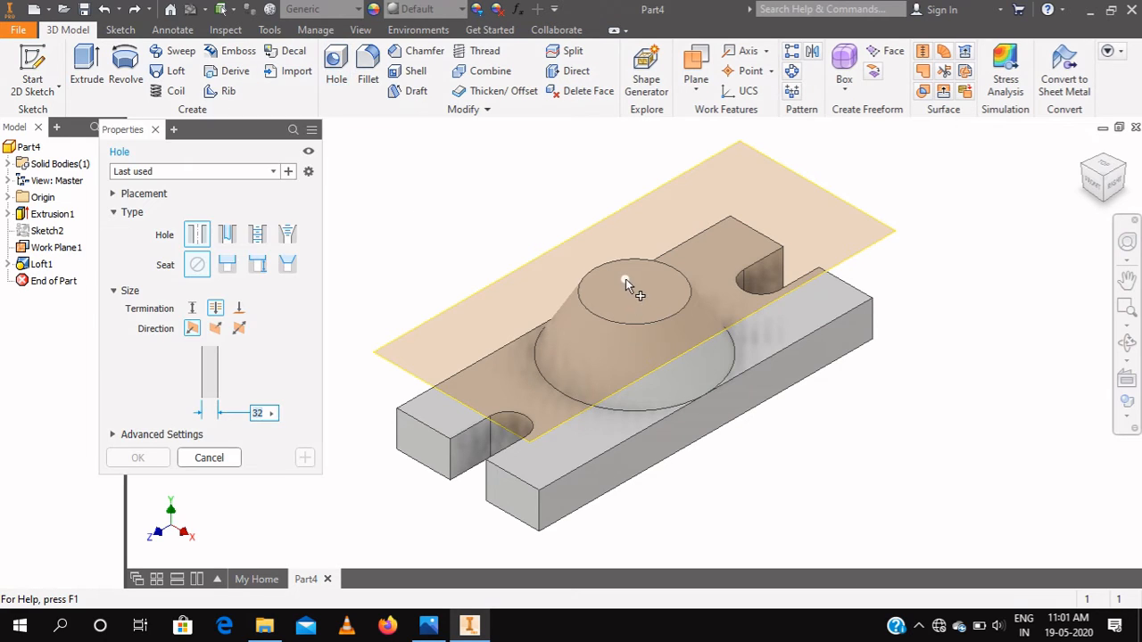
pyautogui.click(632, 291)
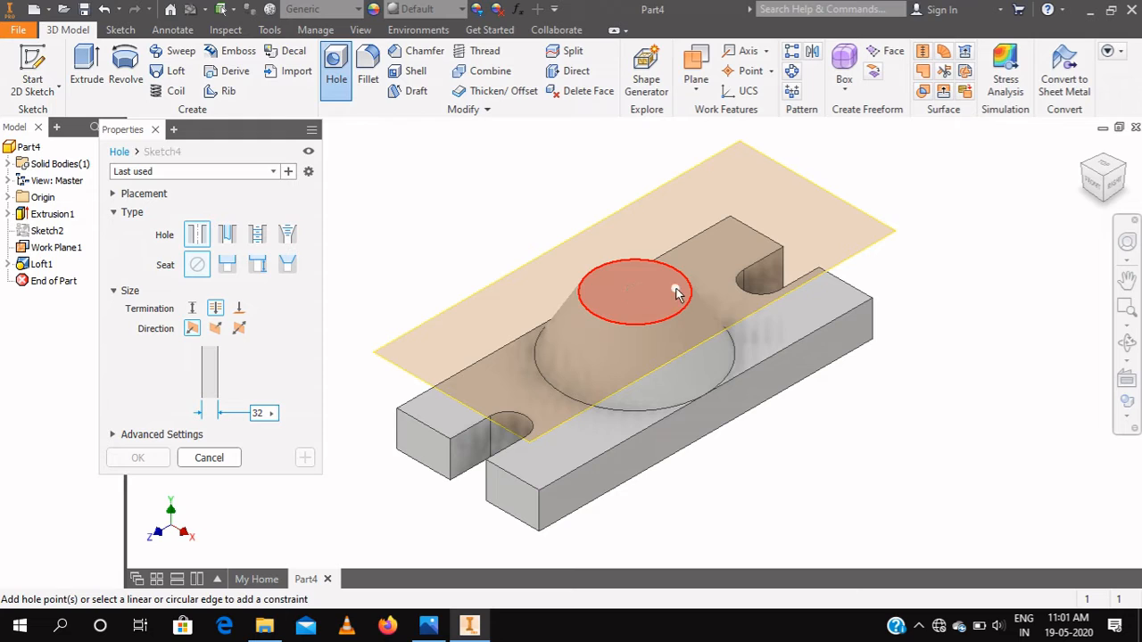
pyautogui.click(1103, 166)
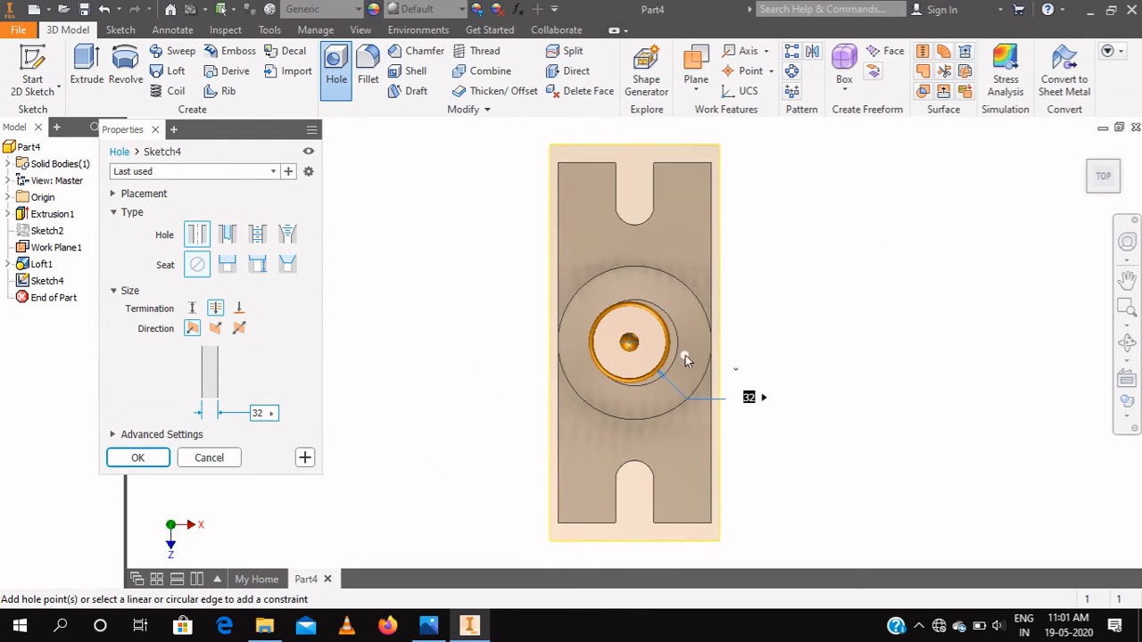
pyautogui.click(435, 627)
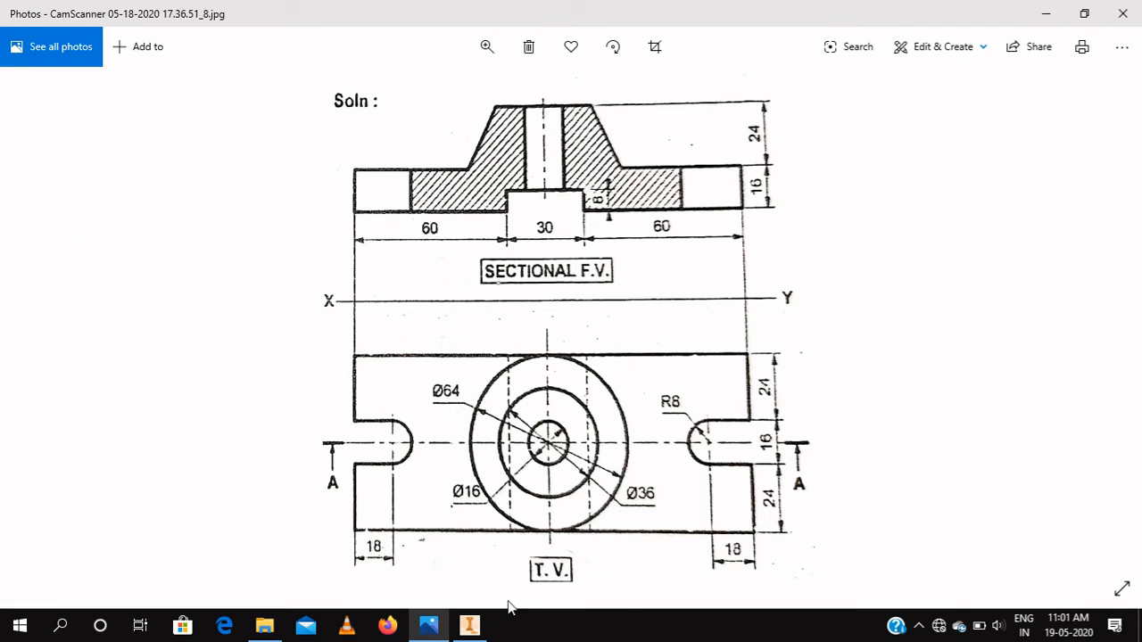
pyautogui.click(471, 627)
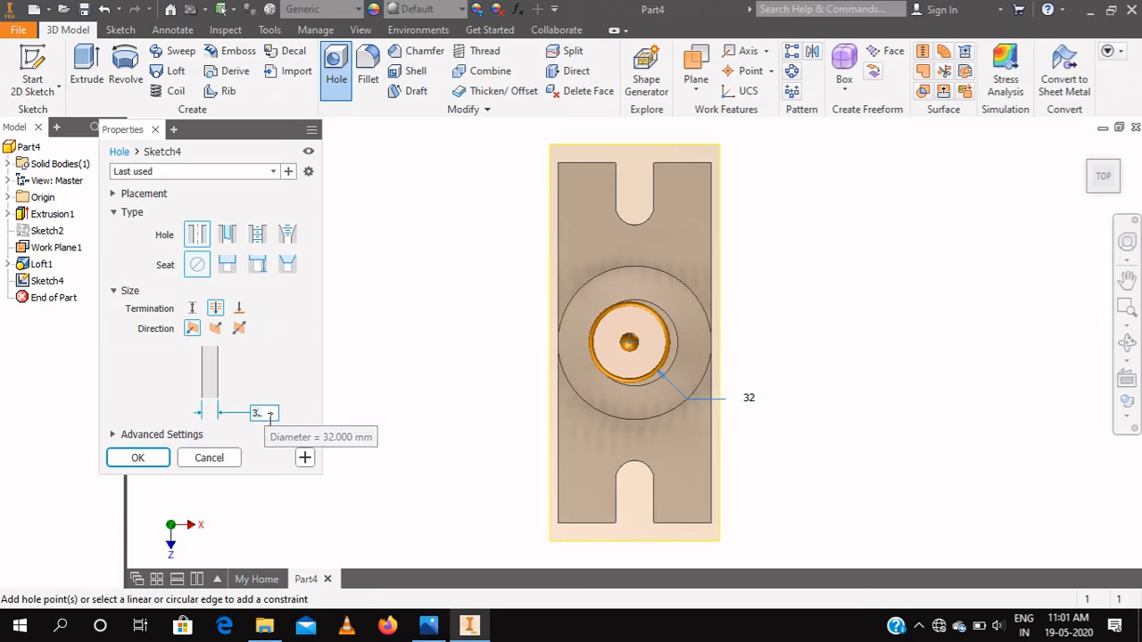
pyautogui.click(258, 413)
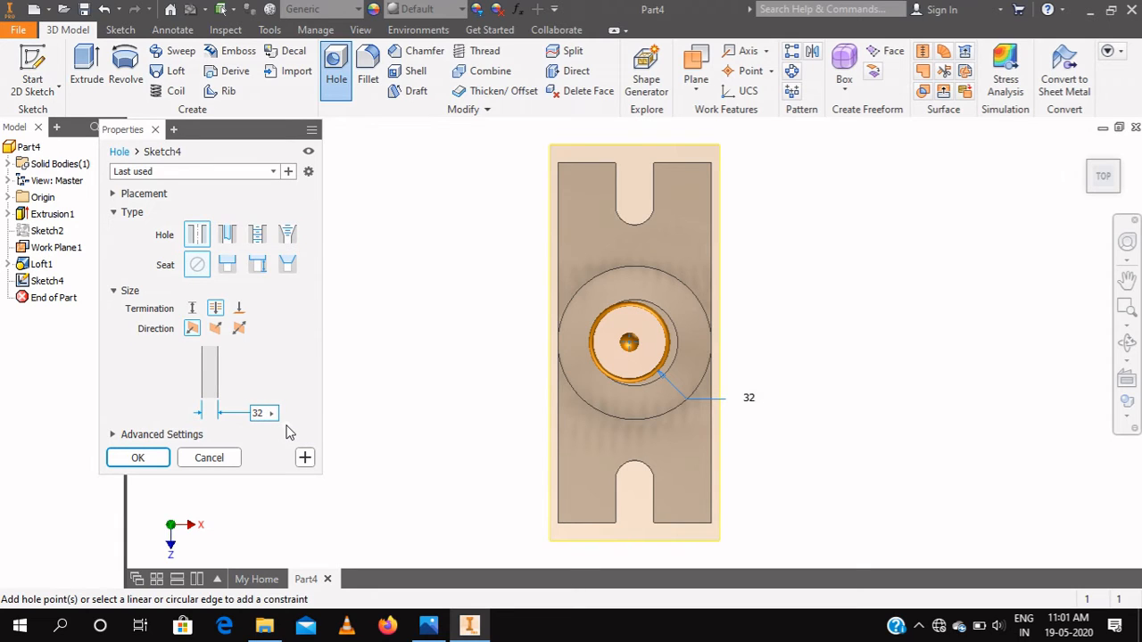
pyautogui.write('16')
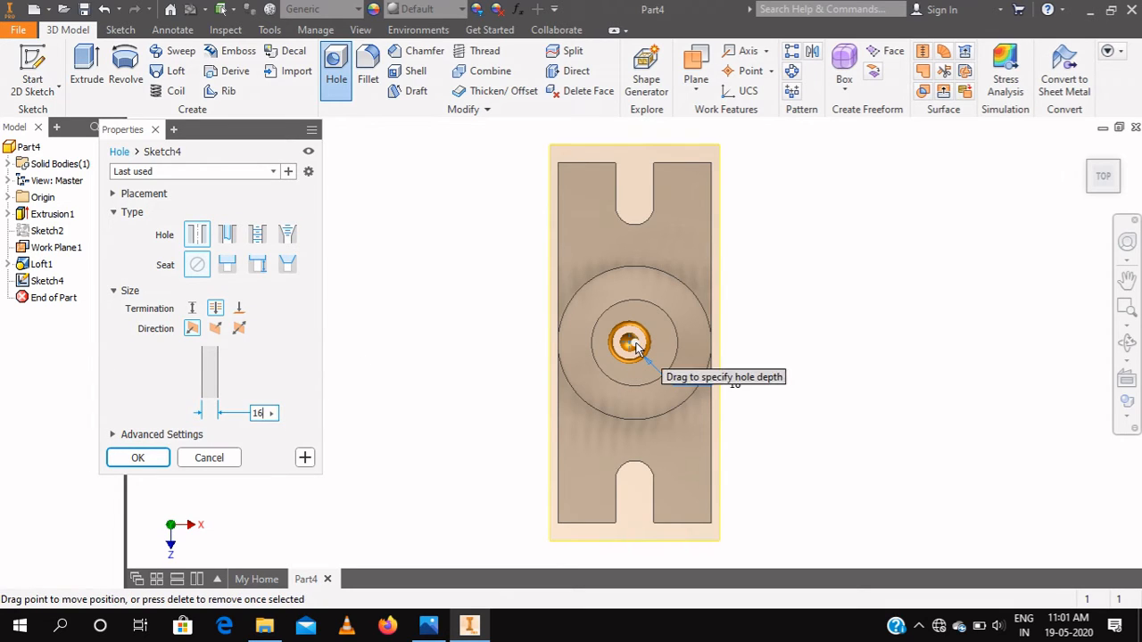
# Step: Position the hole 32 mm from the base's long edge and 75 mm from its short end edge, and create it
pyautogui.click(710, 286)
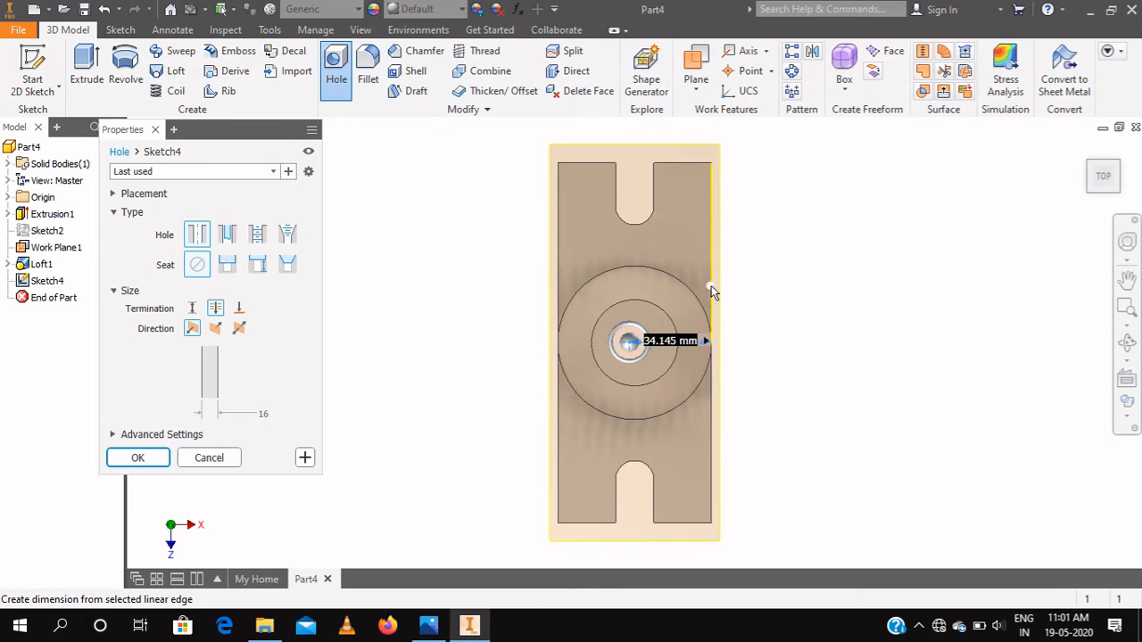
pyautogui.write('32')
pyautogui.press('Return')
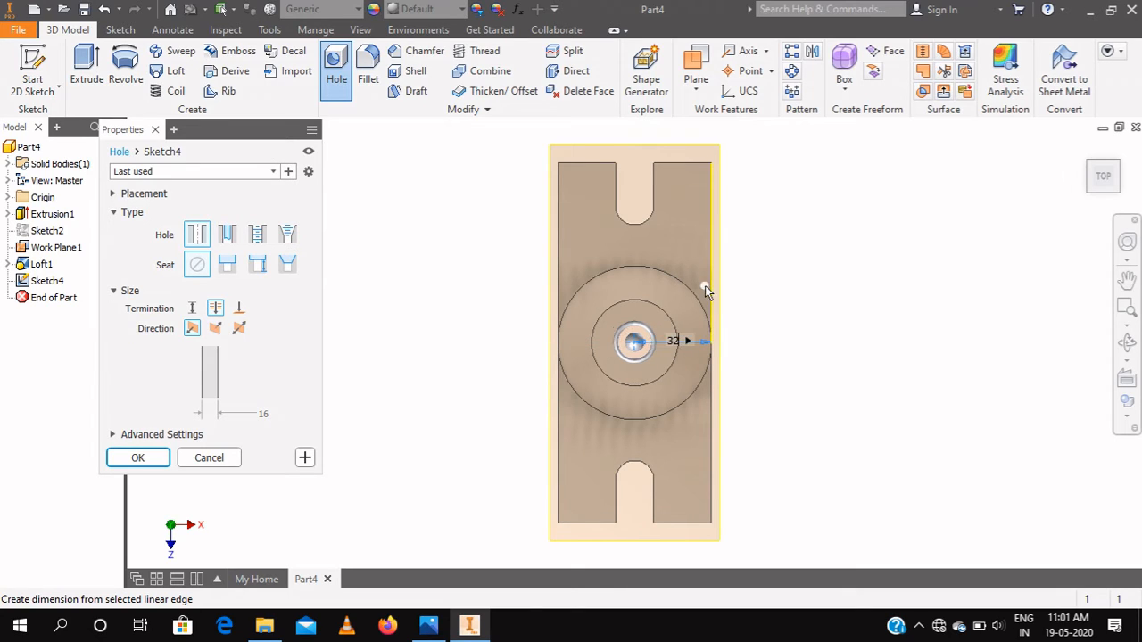
pyautogui.click(637, 348)
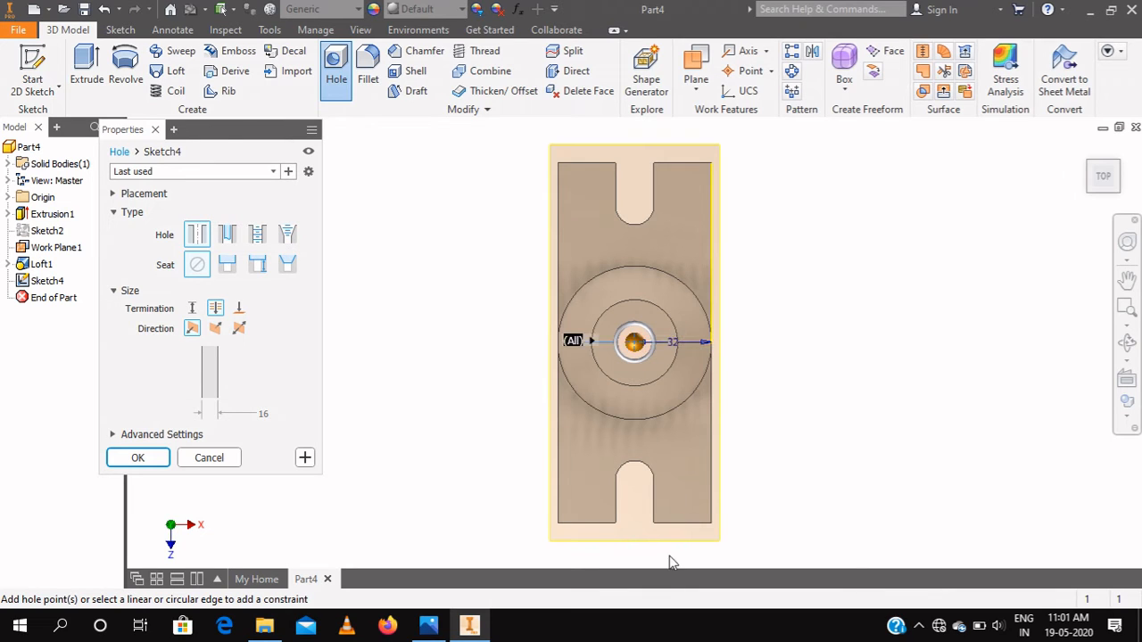
pyautogui.click(679, 522)
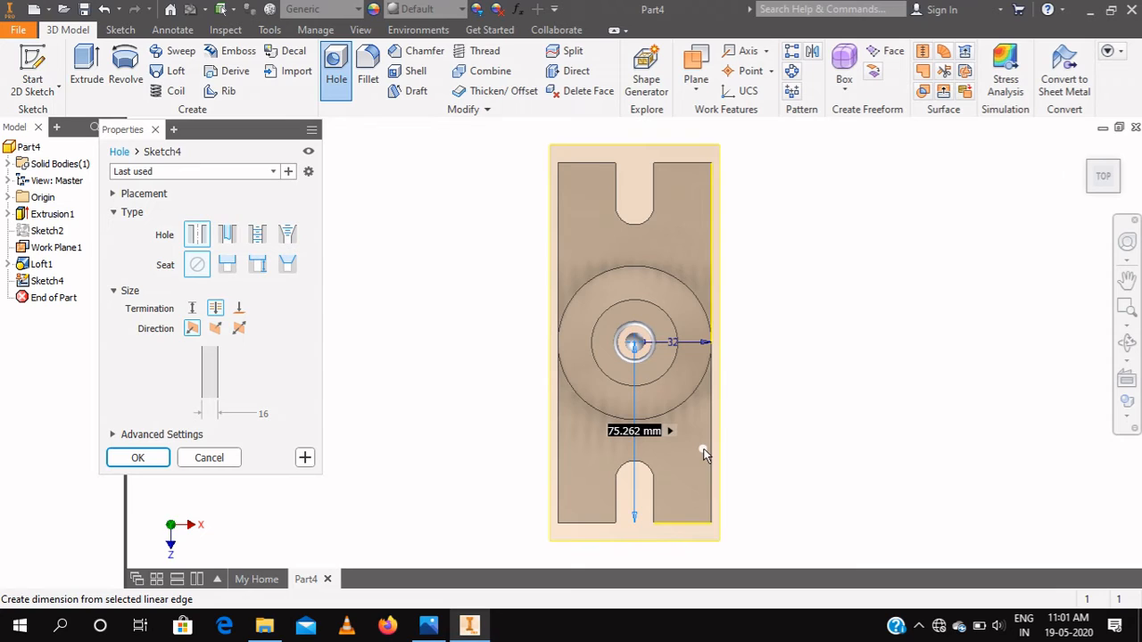
pyautogui.write('75')
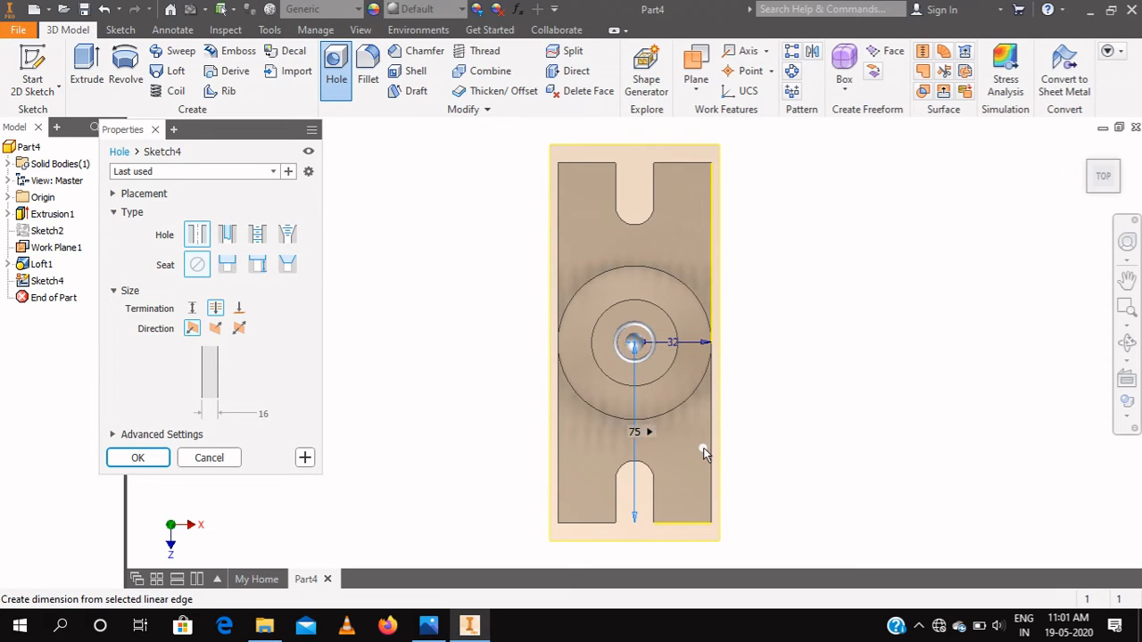
pyautogui.press('Return')
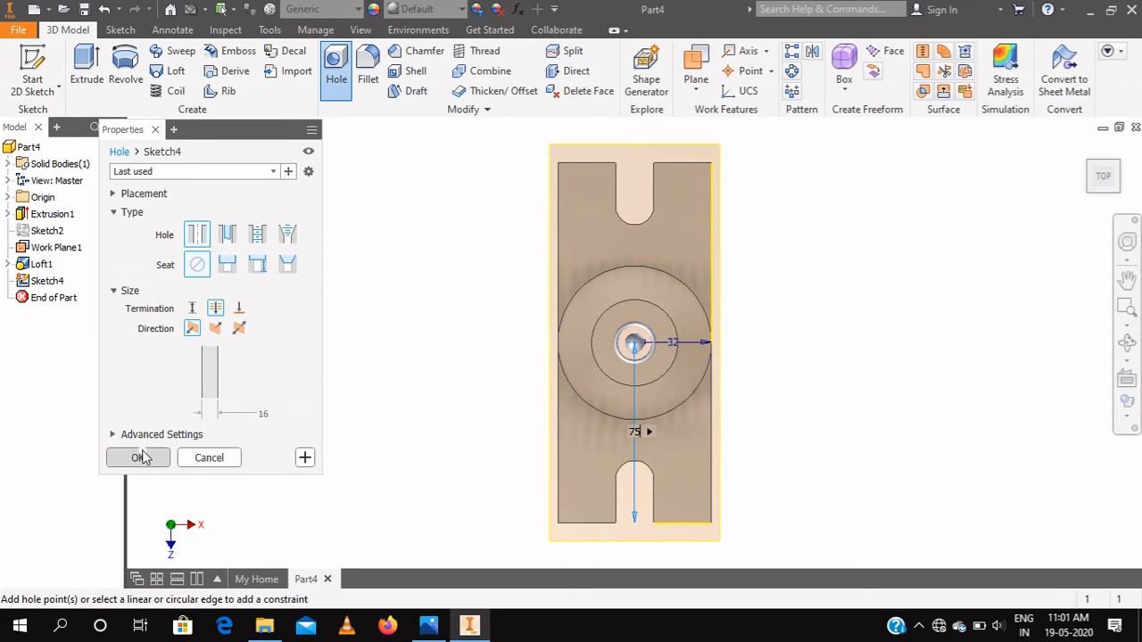
pyautogui.press('Return')
pyautogui.scroll(5, 657, 349)
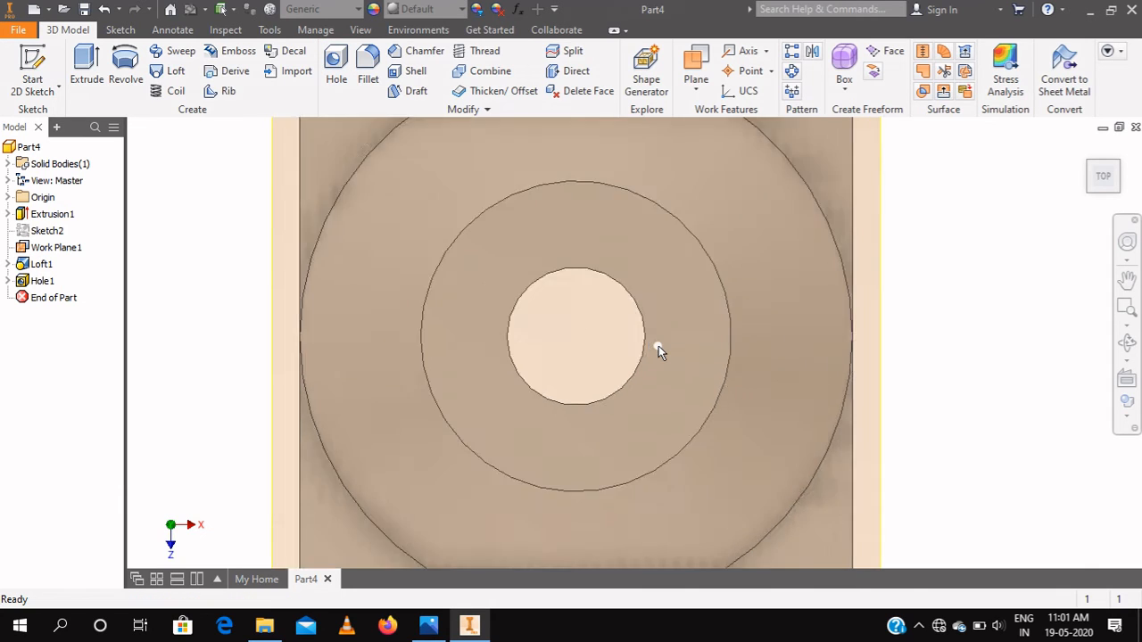
pyautogui.scroll(-6, 658, 349)
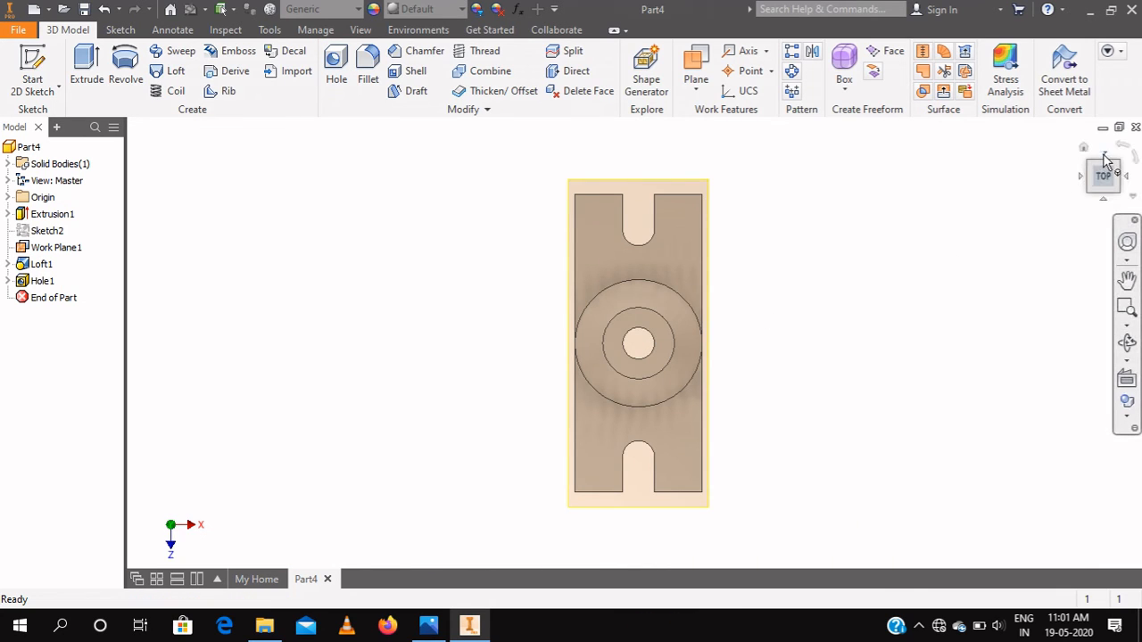
pyautogui.click(1085, 150)
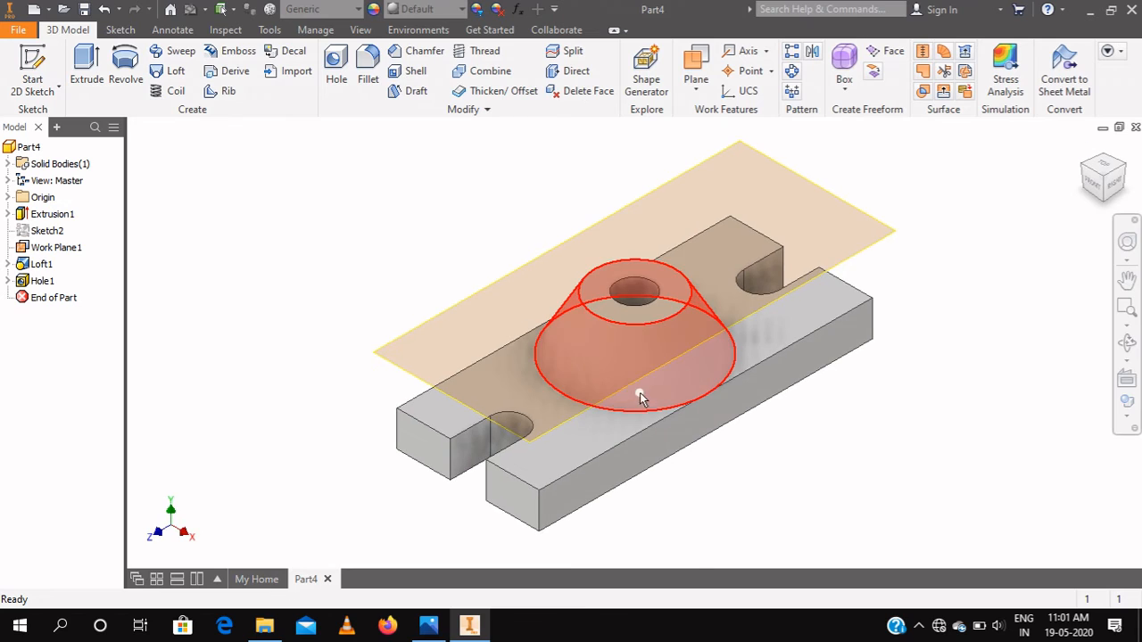
pyautogui.scroll(3, 657, 331)
pyautogui.scroll(-5, 652, 338)
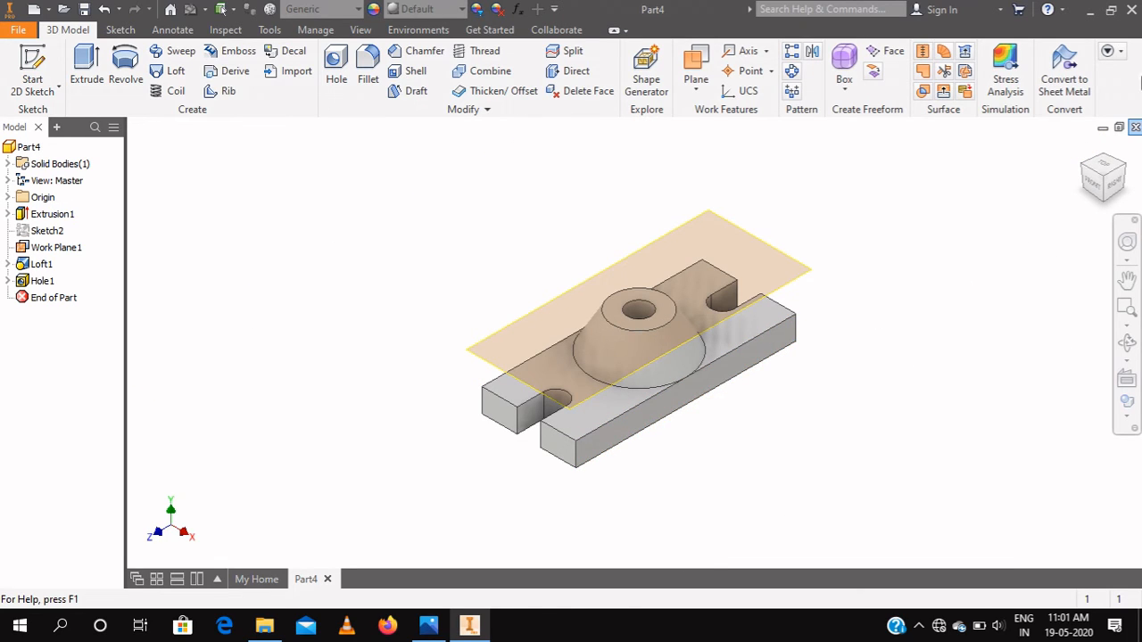
# Step: Start a sketch on the base's long side face and check the bottom slot's dimensions in the reference drawing
pyautogui.click(32, 59)
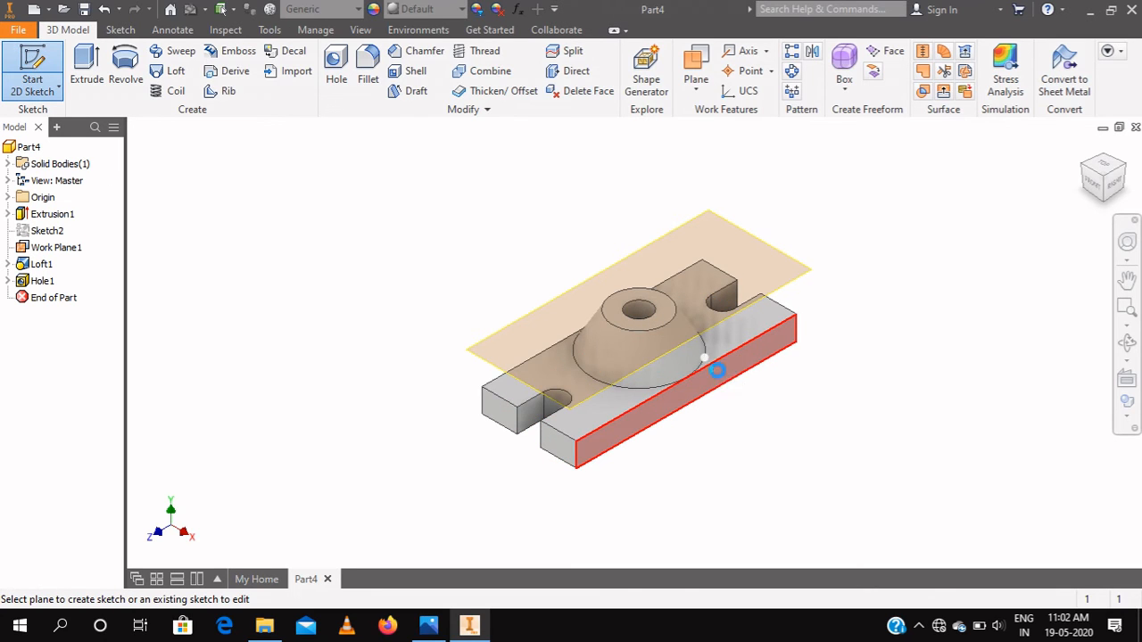
pyautogui.click(714, 366)
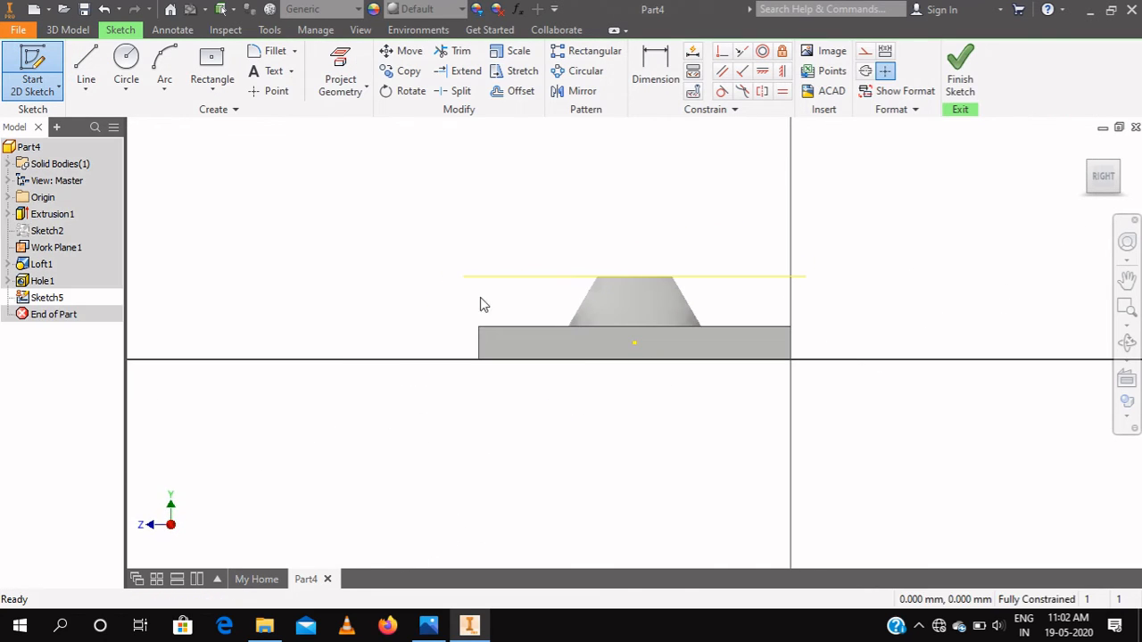
pyautogui.click(428, 626)
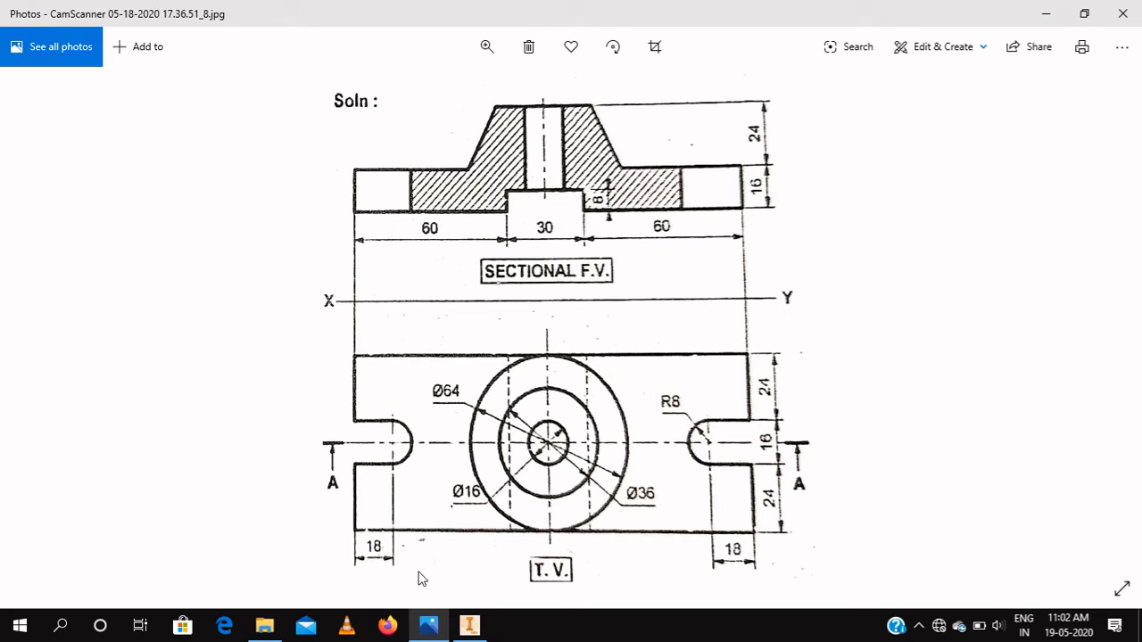
pyautogui.click(469, 626)
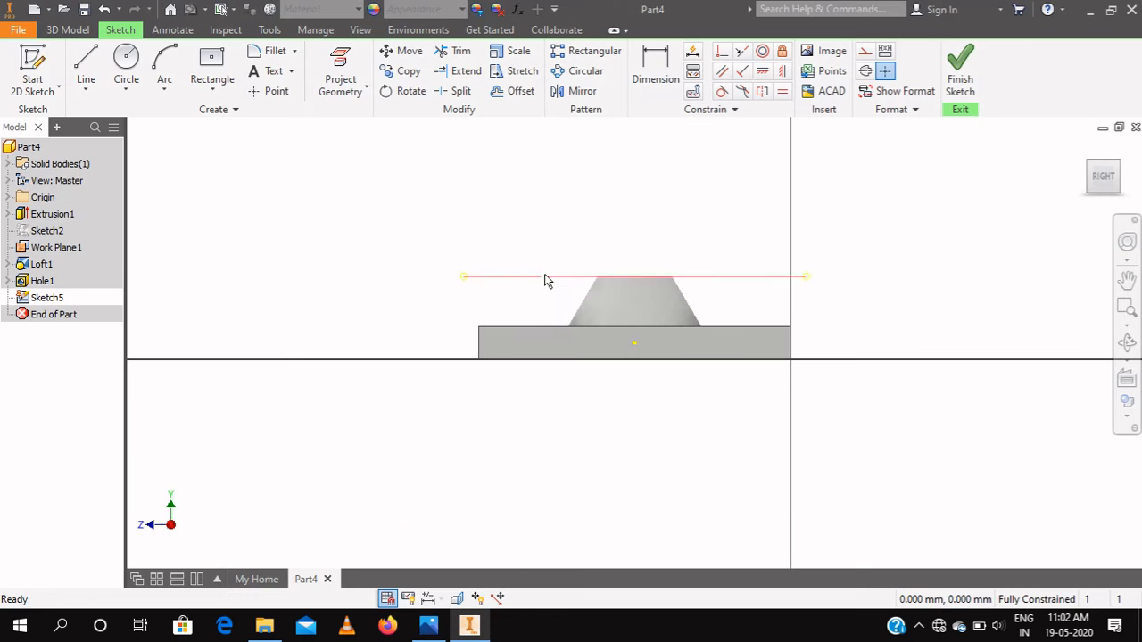
# Step: Sketch a two-point center rectangle centred on the bottom edge of the base's side face, below the boss
pyautogui.click(213, 94)
pyautogui.click(210, 95)
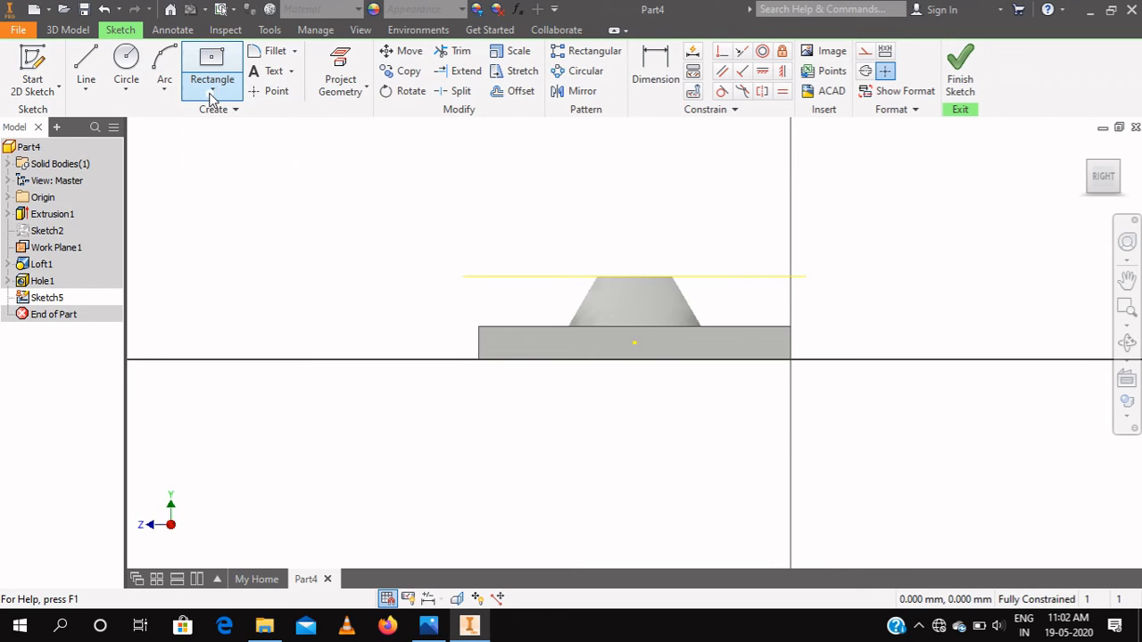
pyautogui.click(210, 95)
pyautogui.click(212, 59)
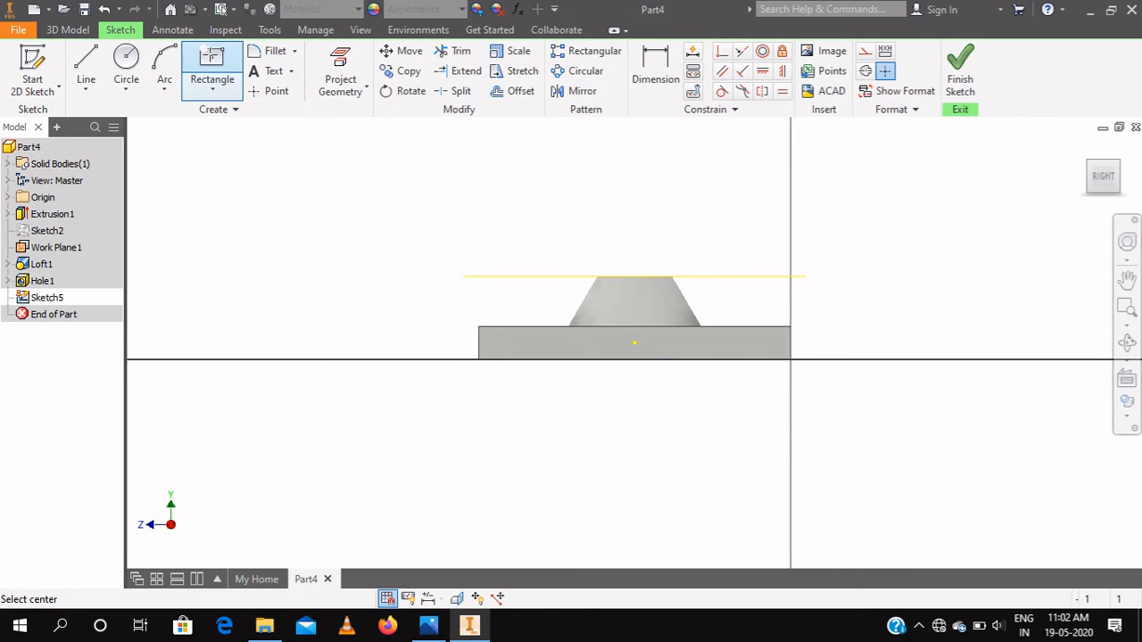
pyautogui.click(633, 360)
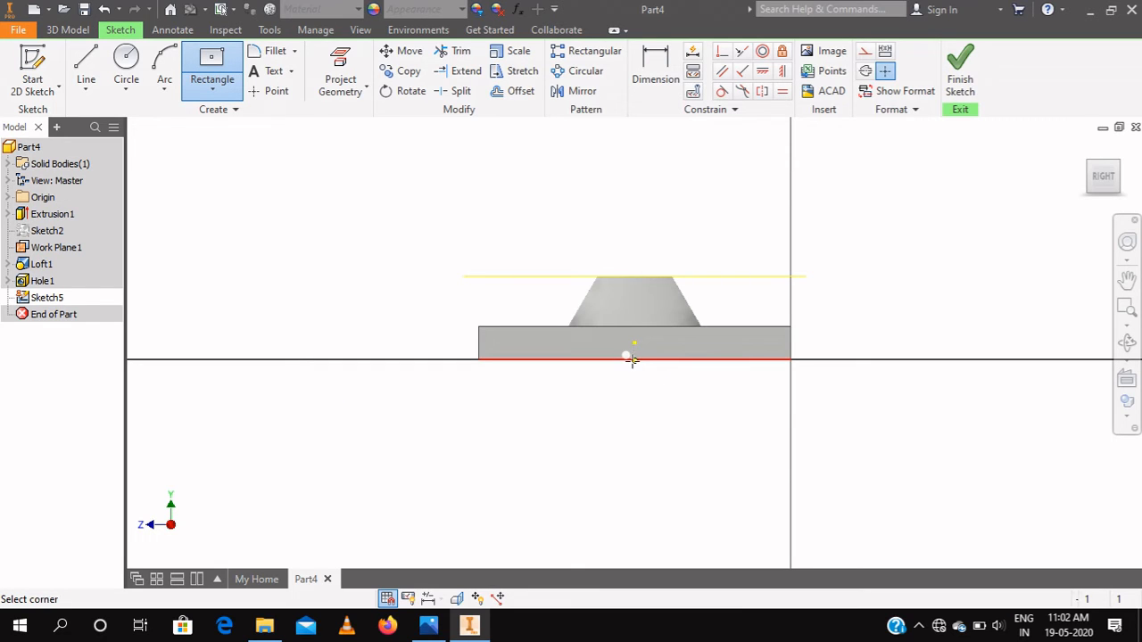
pyautogui.click(678, 377)
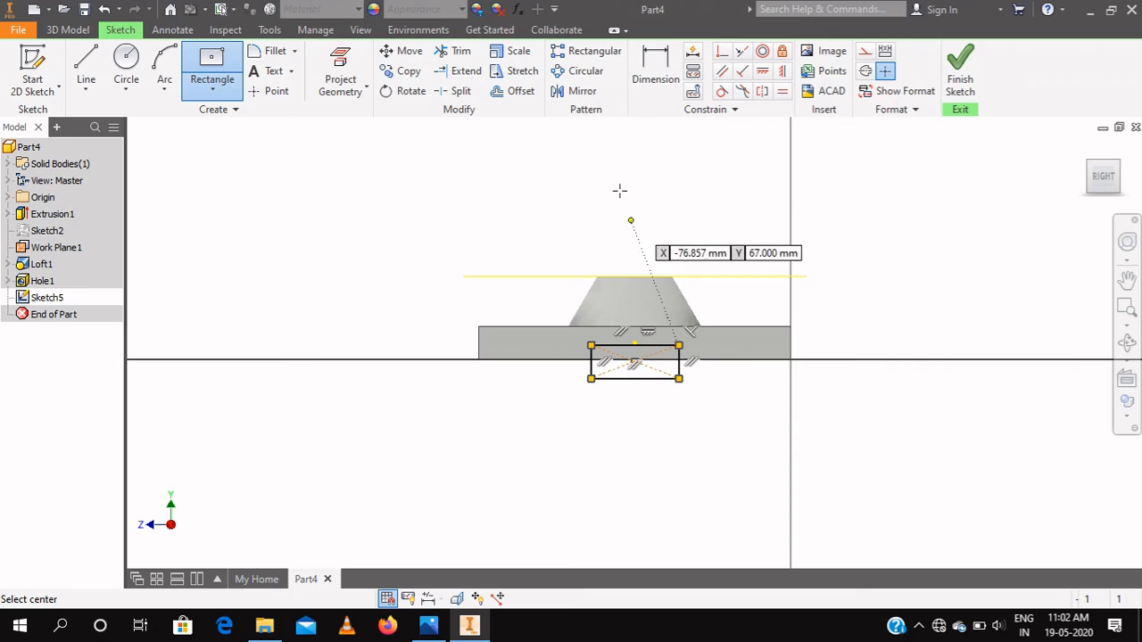
# Step: Dimension the rectangle to 30 mm wide and 16 mm high
pyautogui.click(654, 59)
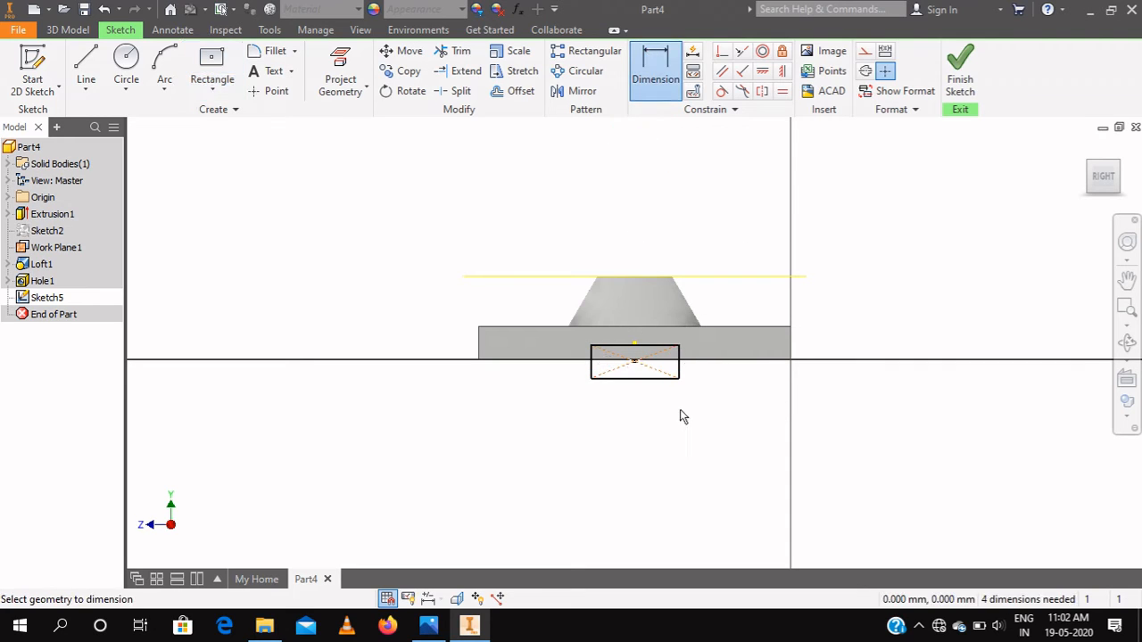
pyautogui.click(640, 380)
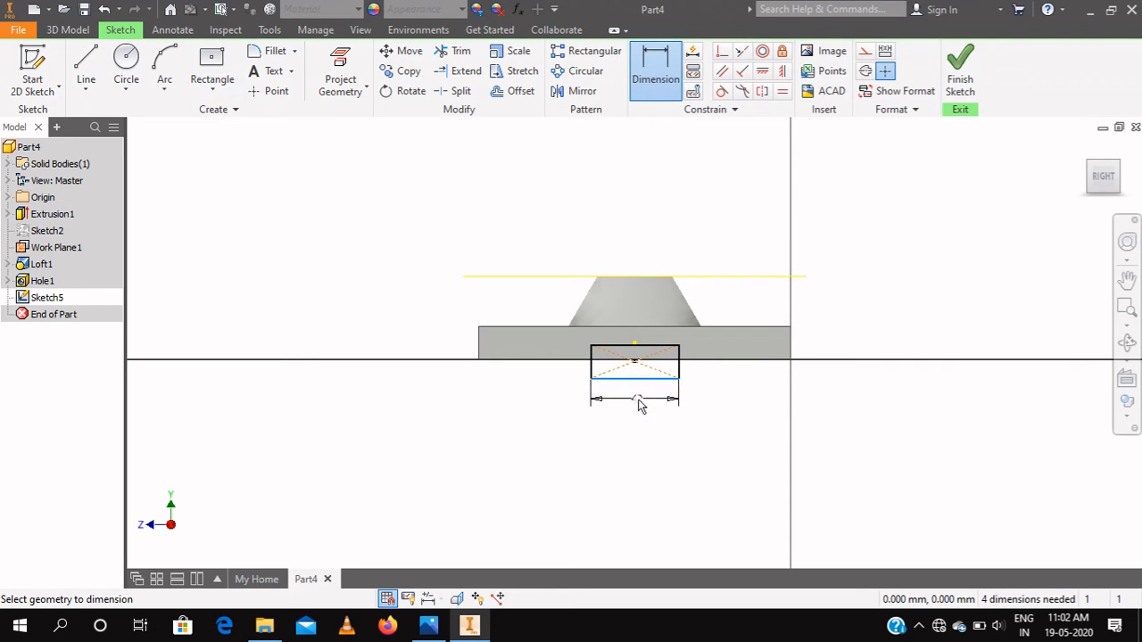
pyautogui.click(639, 403)
pyautogui.write('30')
pyautogui.press('Return')
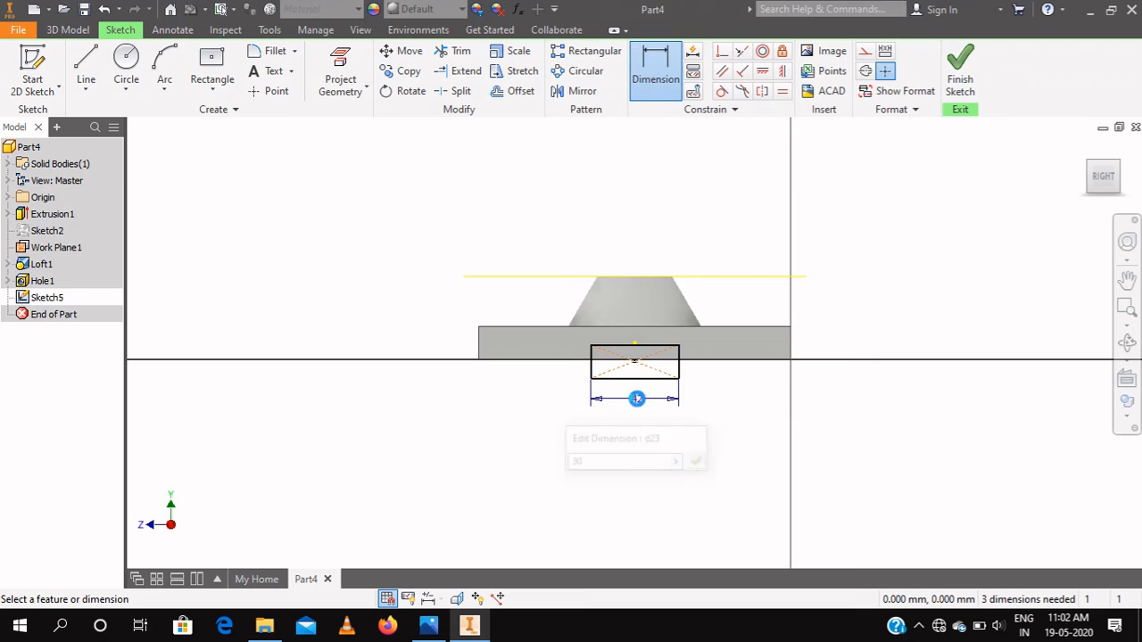
pyautogui.click(665, 67)
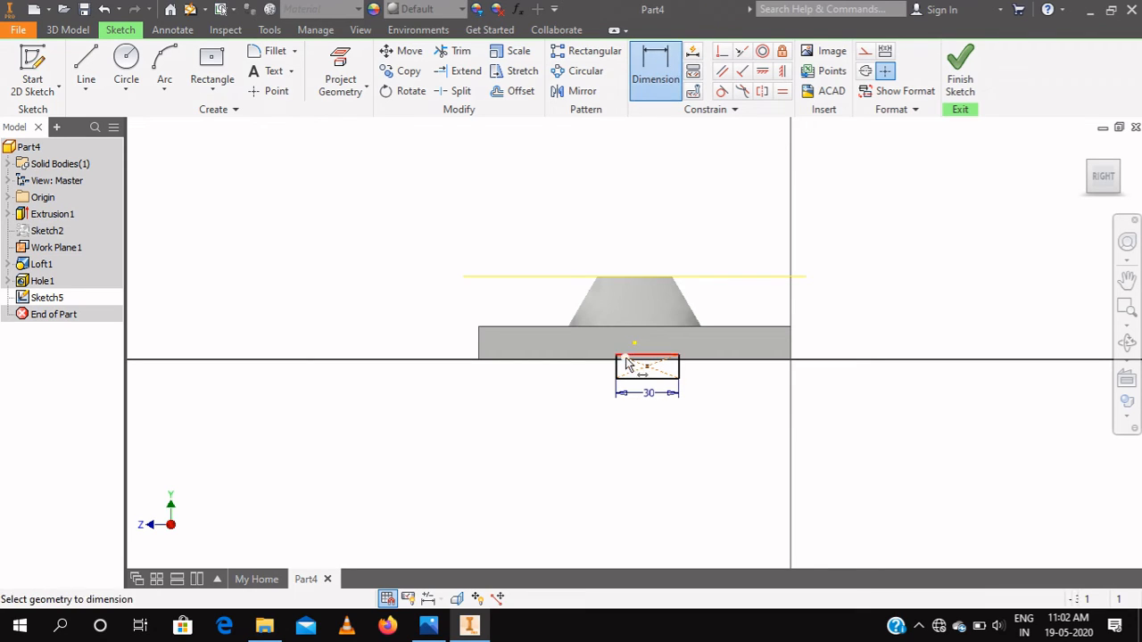
pyautogui.click(701, 379)
pyautogui.write('16')
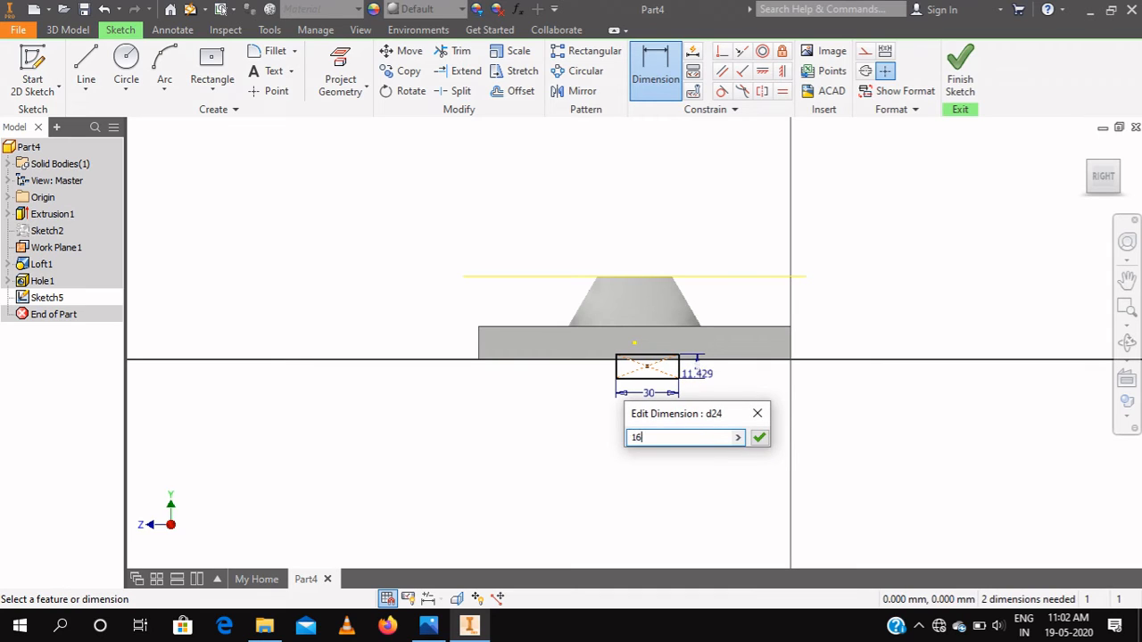
pyautogui.press('Return')
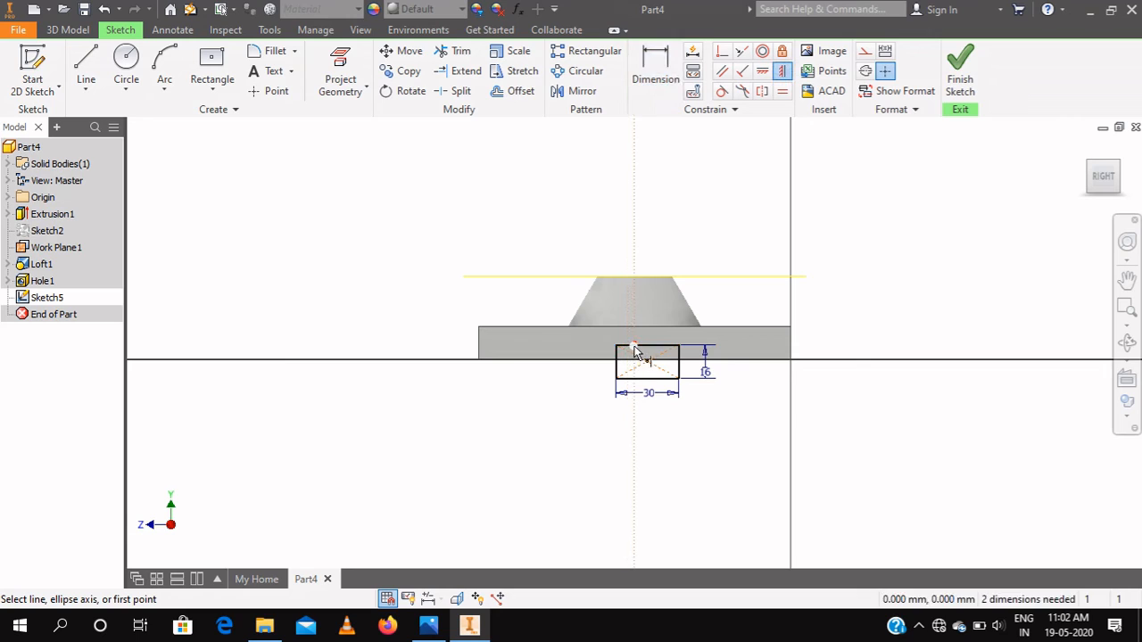
# Step: Align the rectangle's center vertically with the side face's midpoint and horizontally with the base's bottom corner, and finish the sketch
pyautogui.click(634, 345)
pyautogui.click(646, 360)
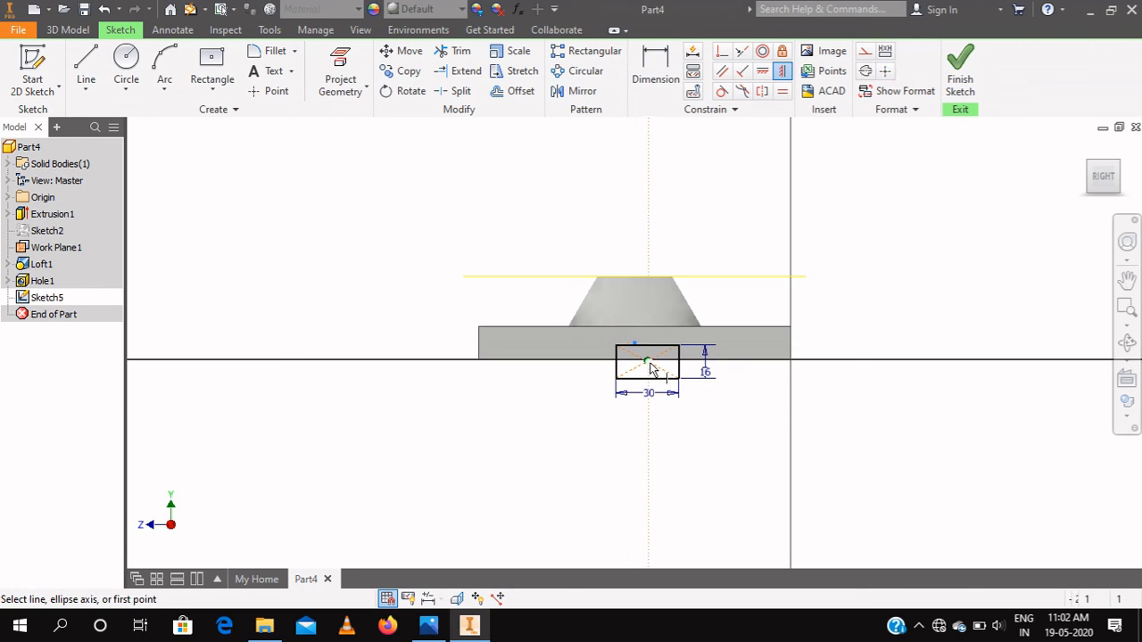
pyautogui.scroll(5, 680, 323)
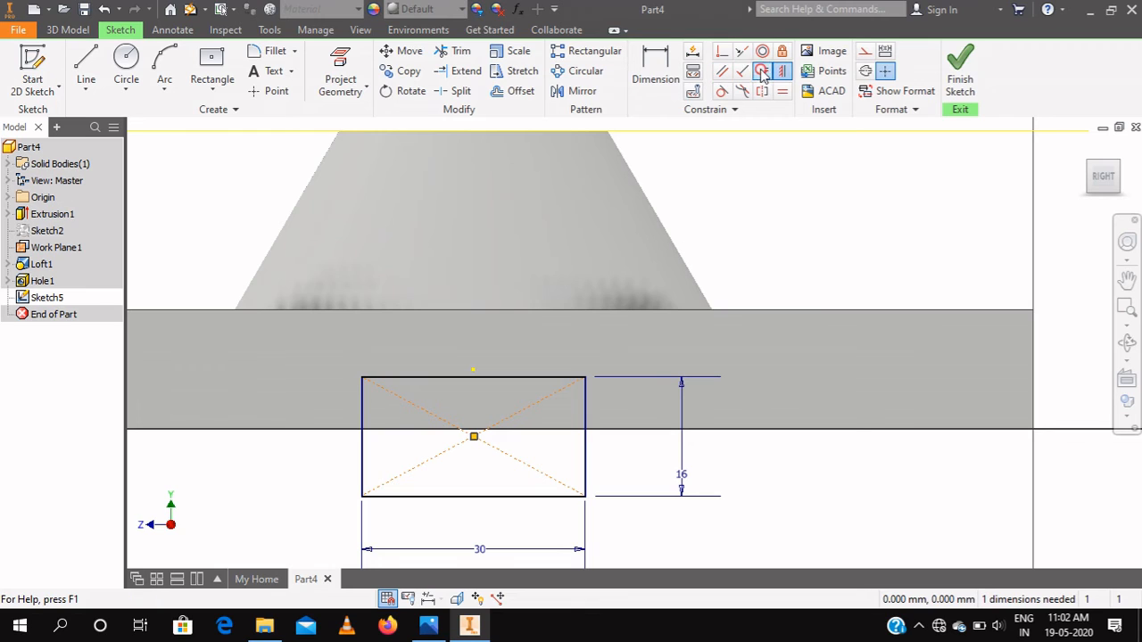
pyautogui.click(473, 437)
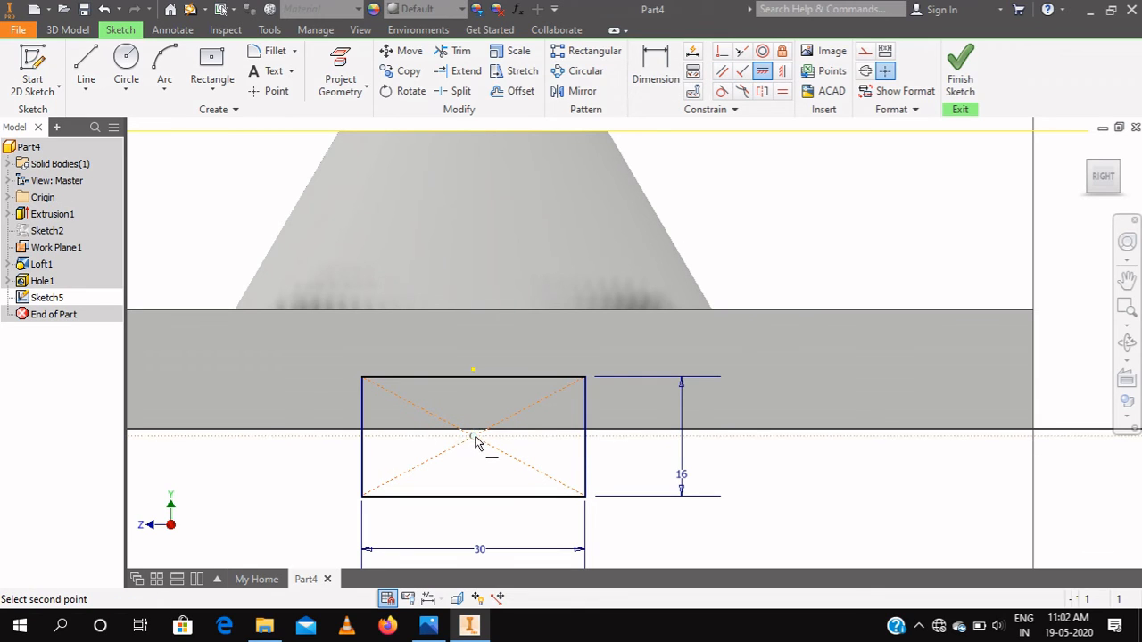
pyautogui.click(1034, 432)
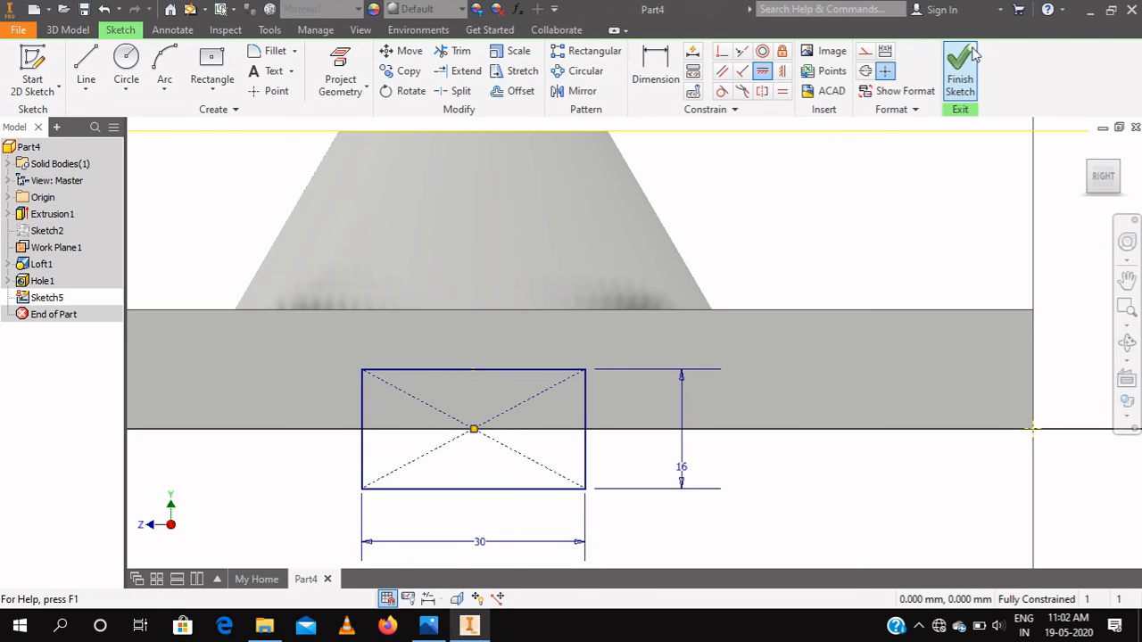
pyautogui.click(959, 82)
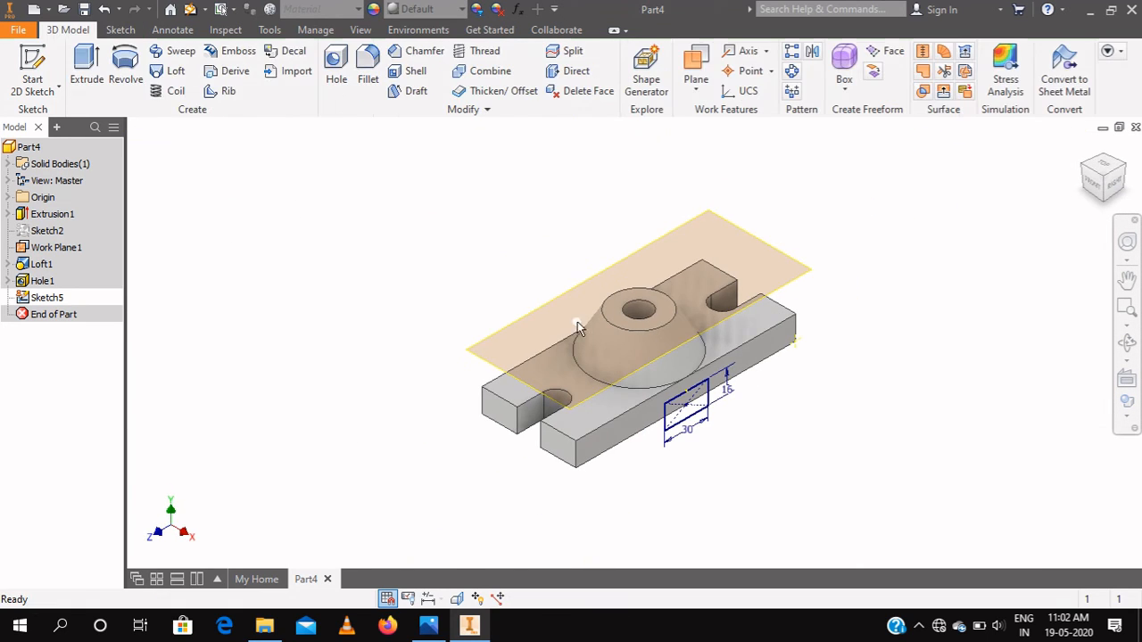
# Step: Extrude the rectangle as a cut 150 mm in the reversed direction through the base to form the bottom slot
pyautogui.click(82, 69)
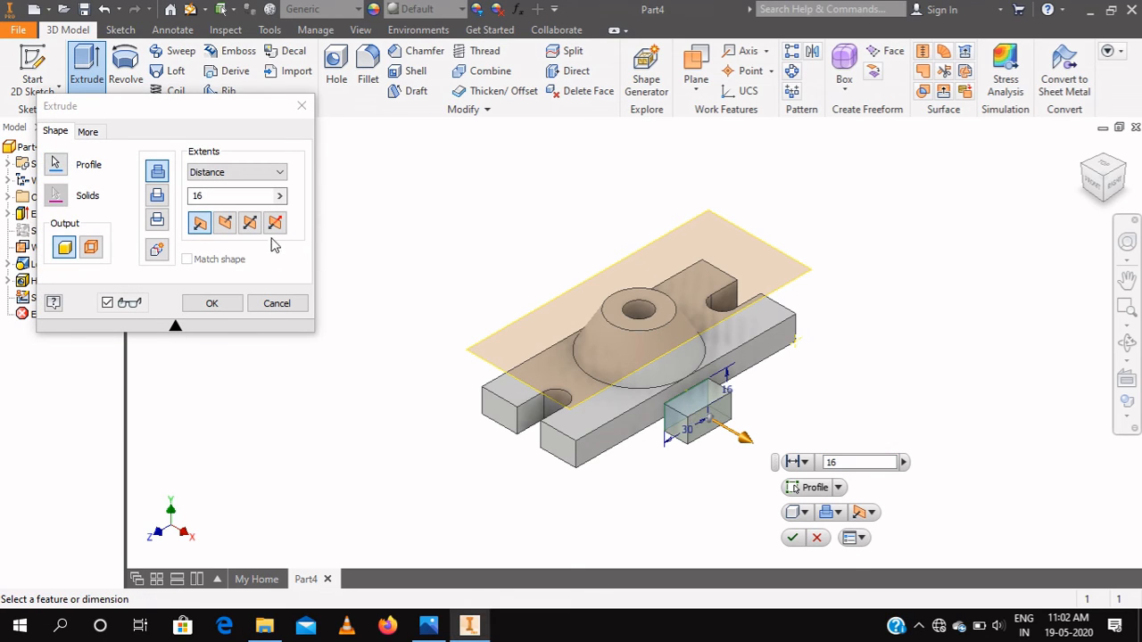
pyautogui.click(226, 223)
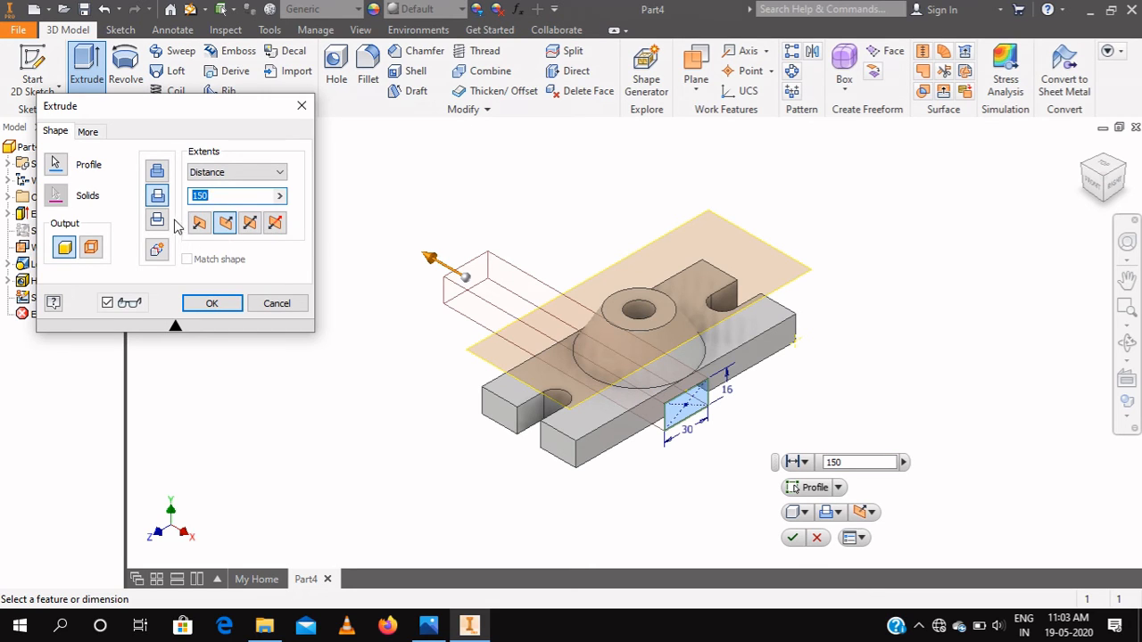
pyautogui.click(211, 303)
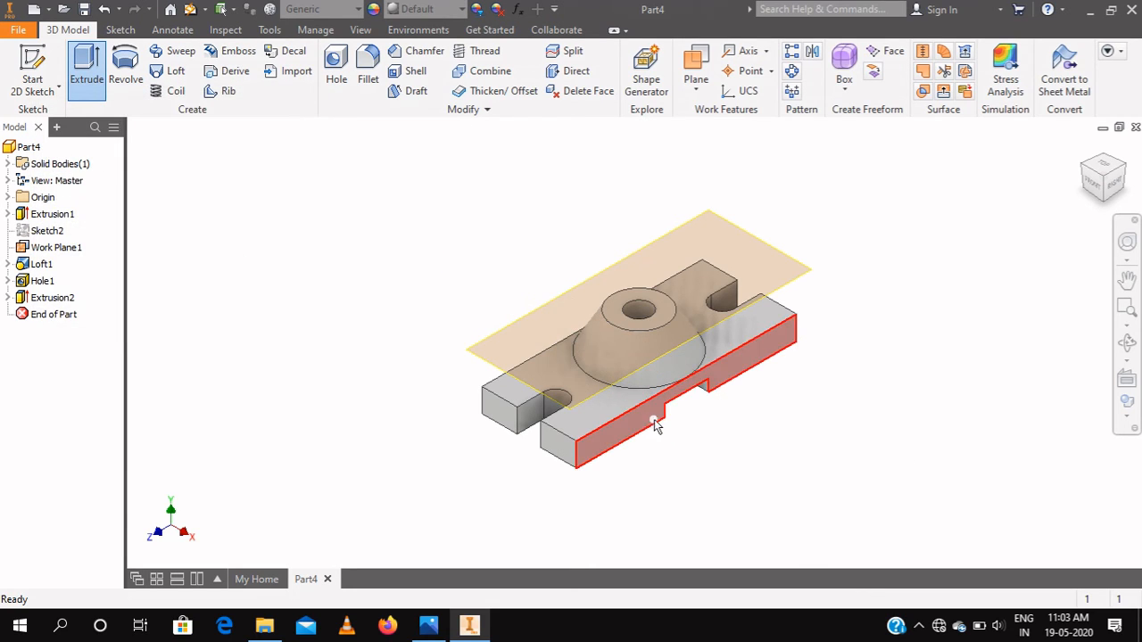
# Step: Hide the offset work plane above the base
pyautogui.scroll(3, 836, 295)
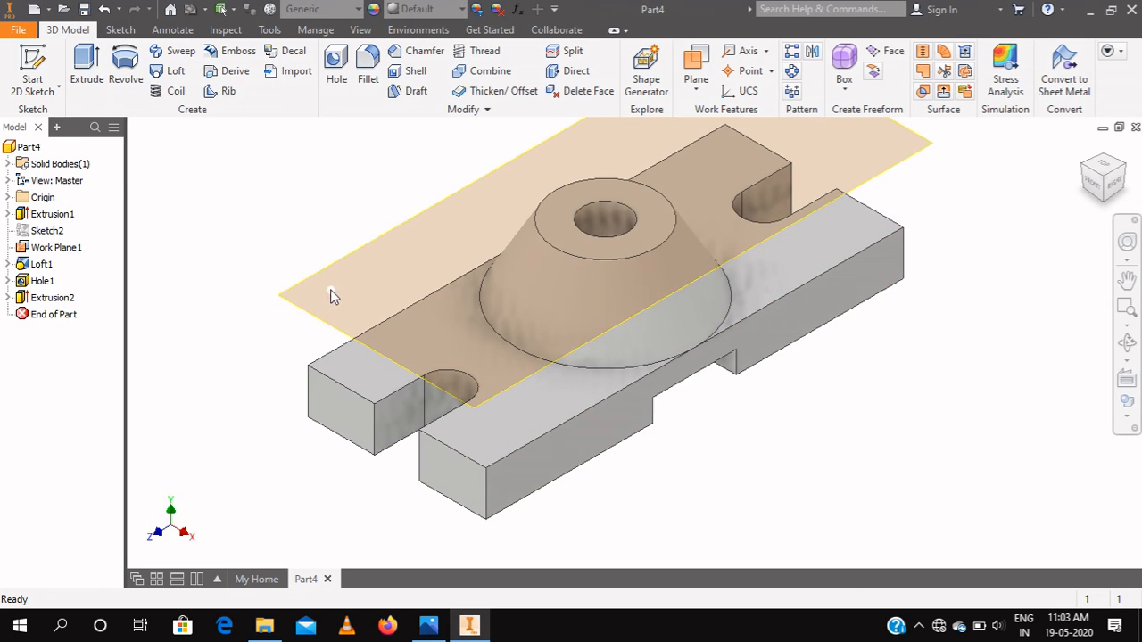
pyautogui.rightClick(24, 251)
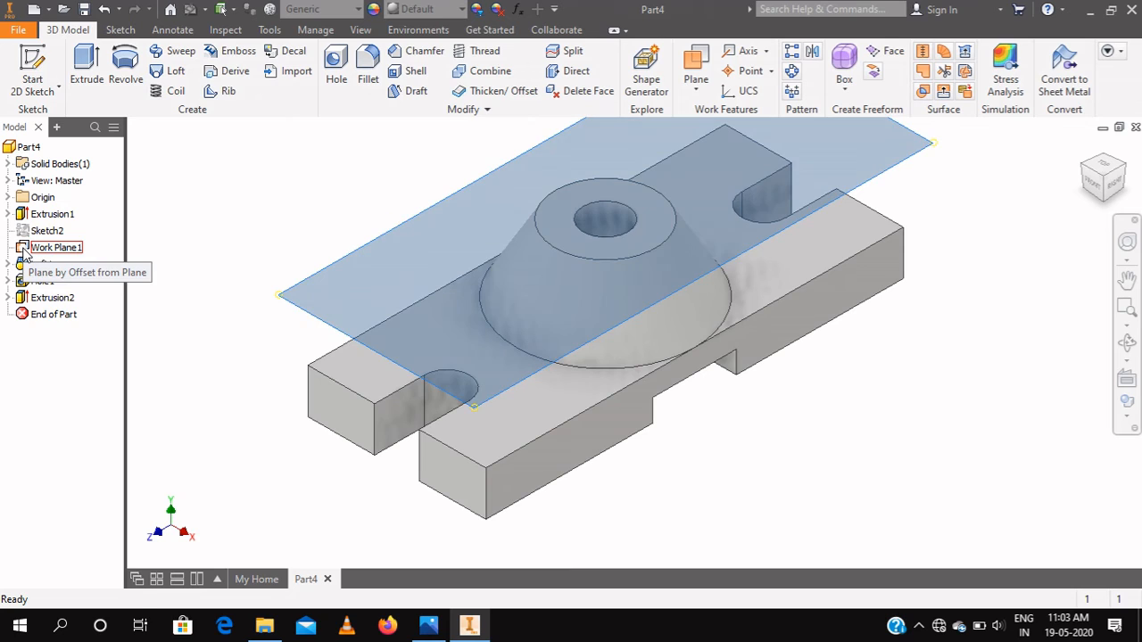
pyautogui.click(75, 384)
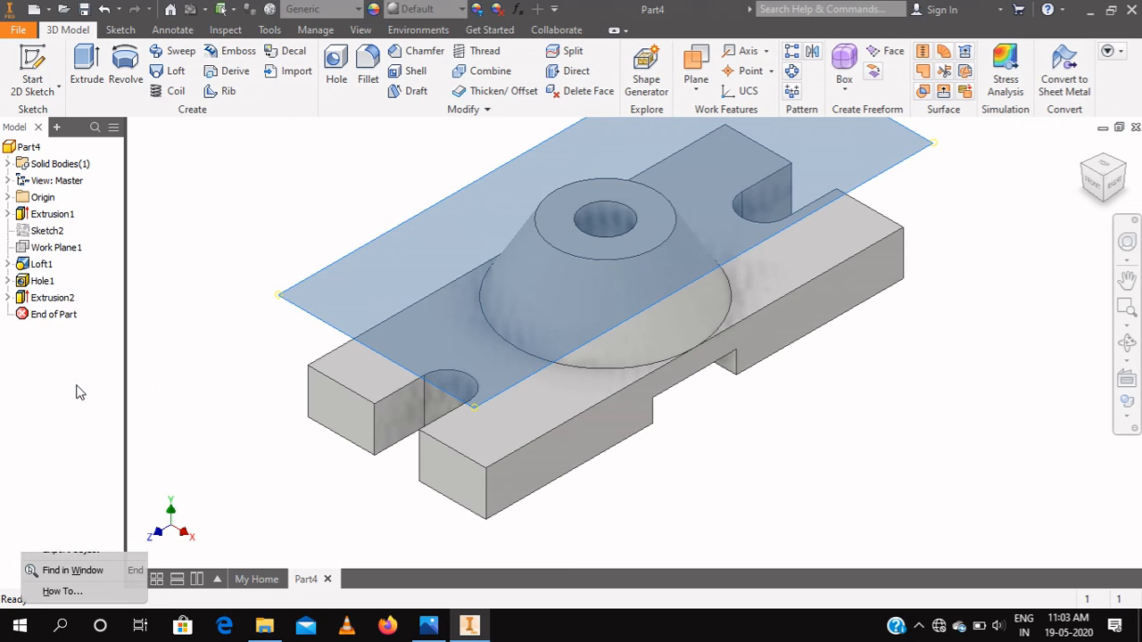
pyautogui.scroll(-2, 348, 344)
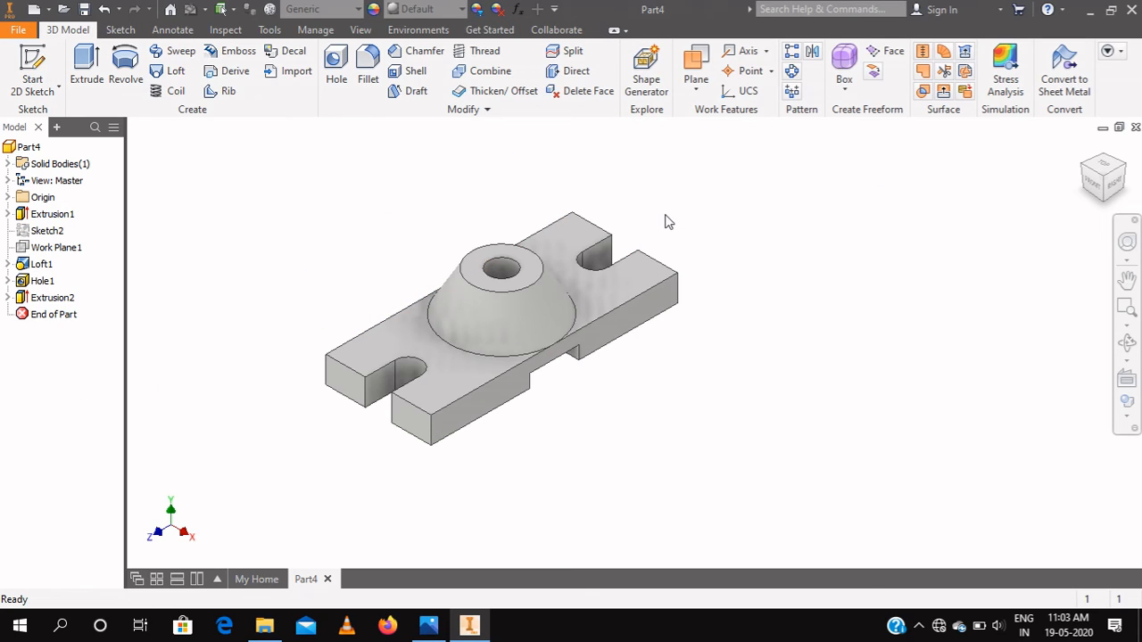
pyautogui.scroll(4, 668, 219)
pyautogui.scroll(-3, 667, 219)
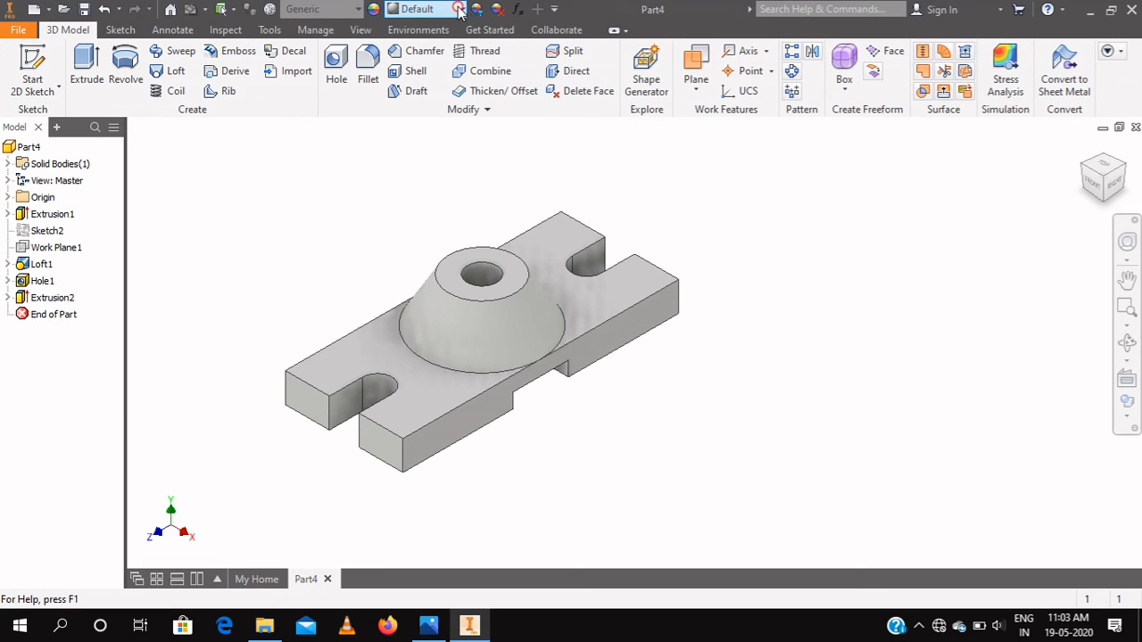
# Step: Apply the Smooth - Yellow appearance from the Inventor Material Library to the part
pyautogui.click(459, 8)
pyautogui.click(459, 8)
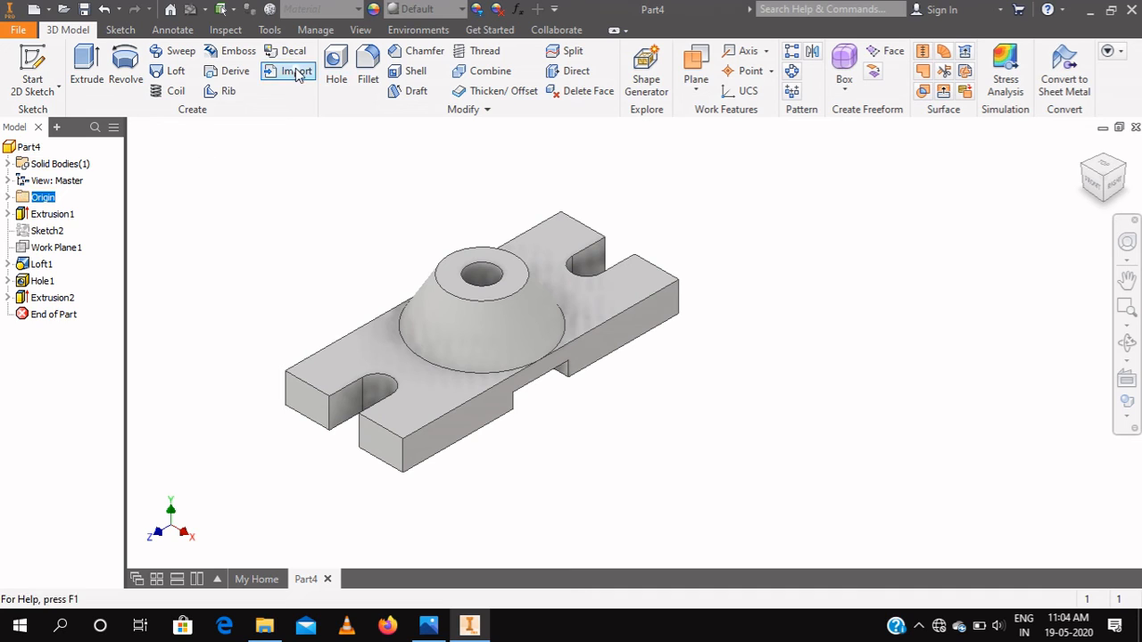
pyautogui.click(460, 8)
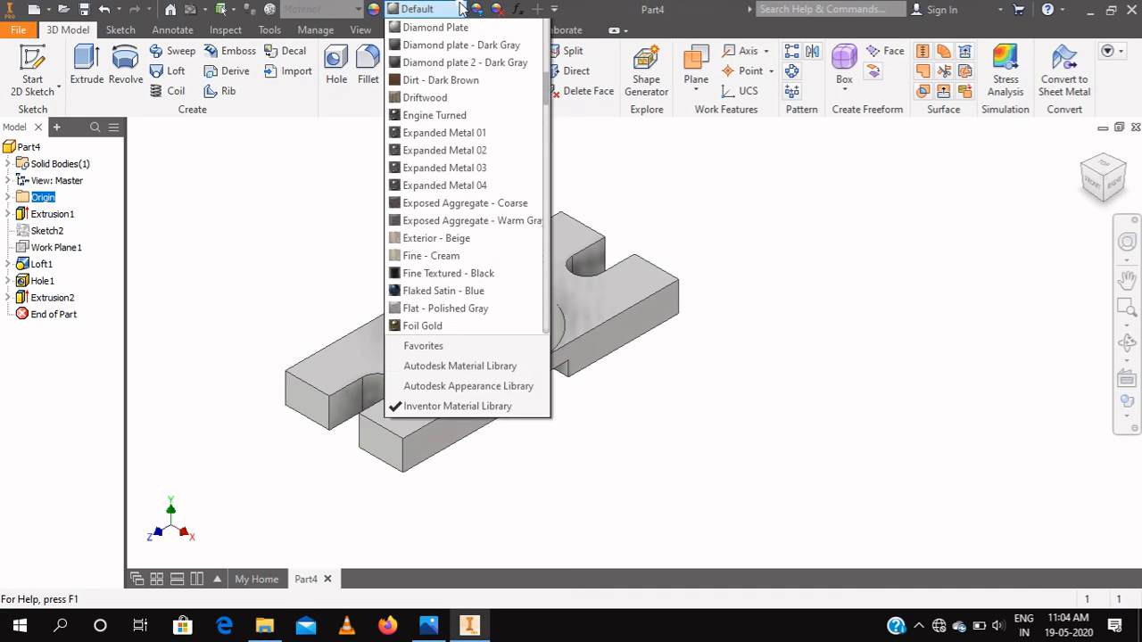
pyautogui.scroll(-3, 464, 132)
pyautogui.scroll(-10, 464, 134)
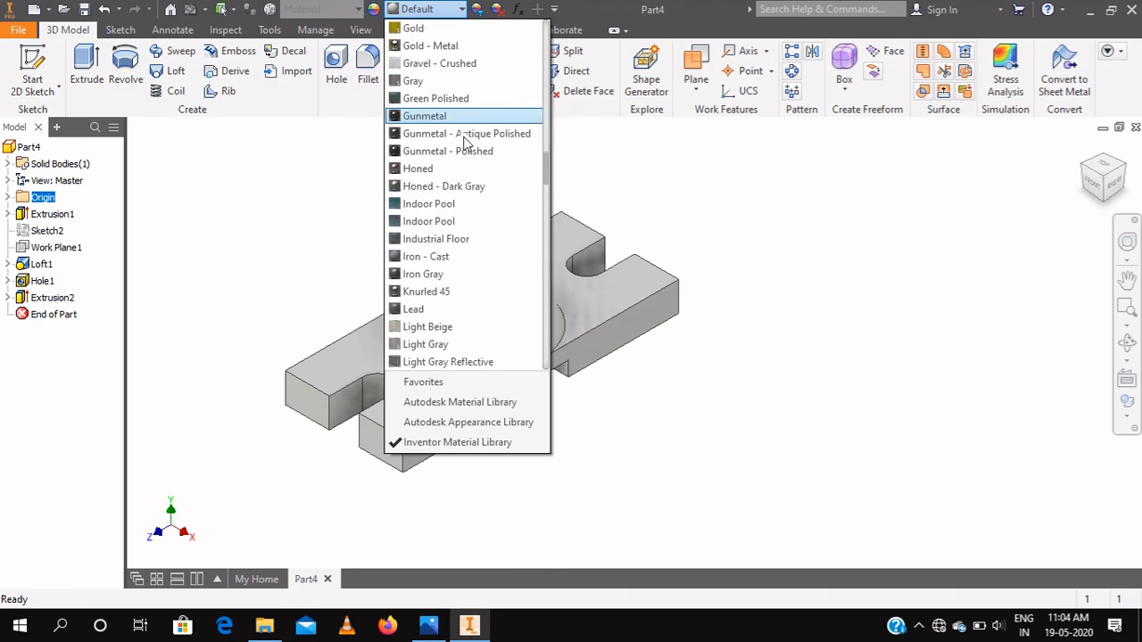
pyautogui.scroll(-9, 464, 143)
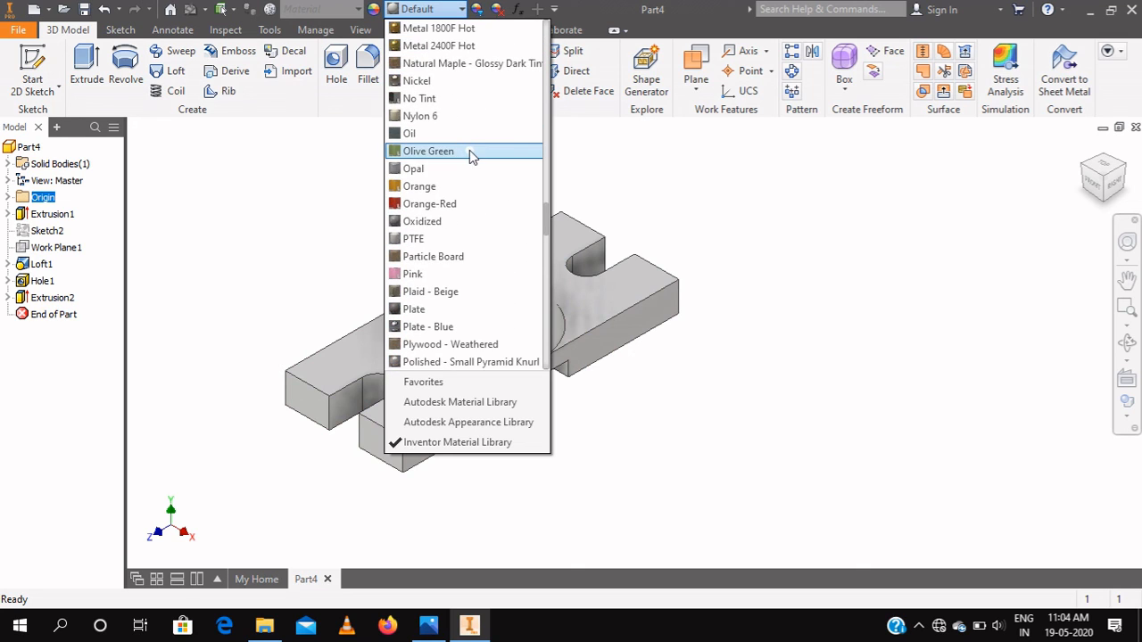
pyautogui.scroll(-9, 471, 158)
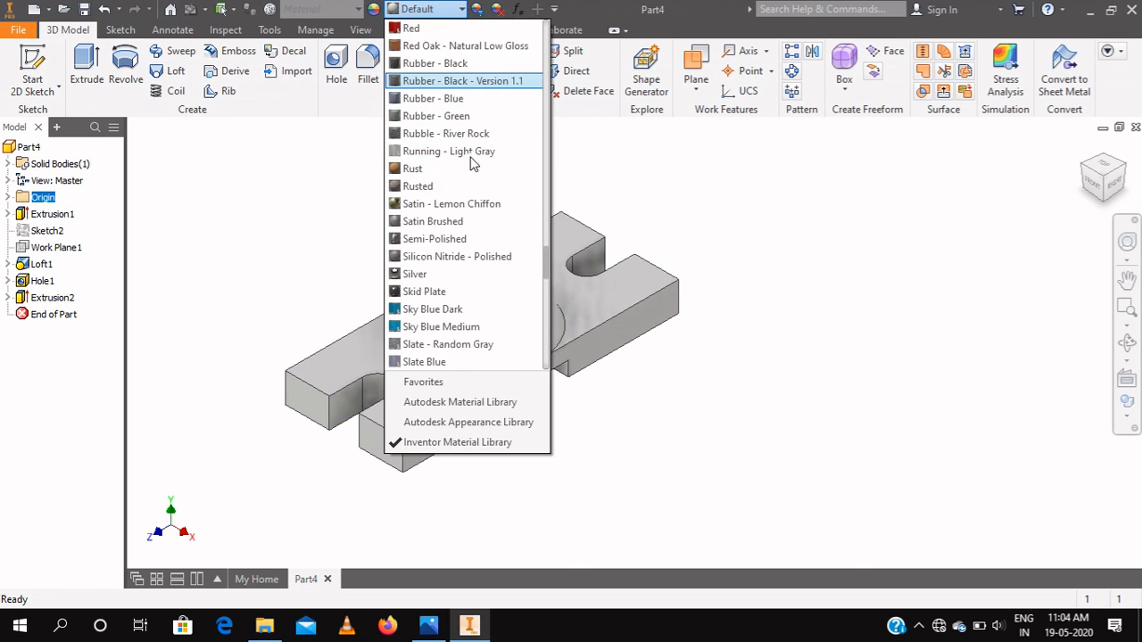
pyautogui.scroll(-2, 459, 196)
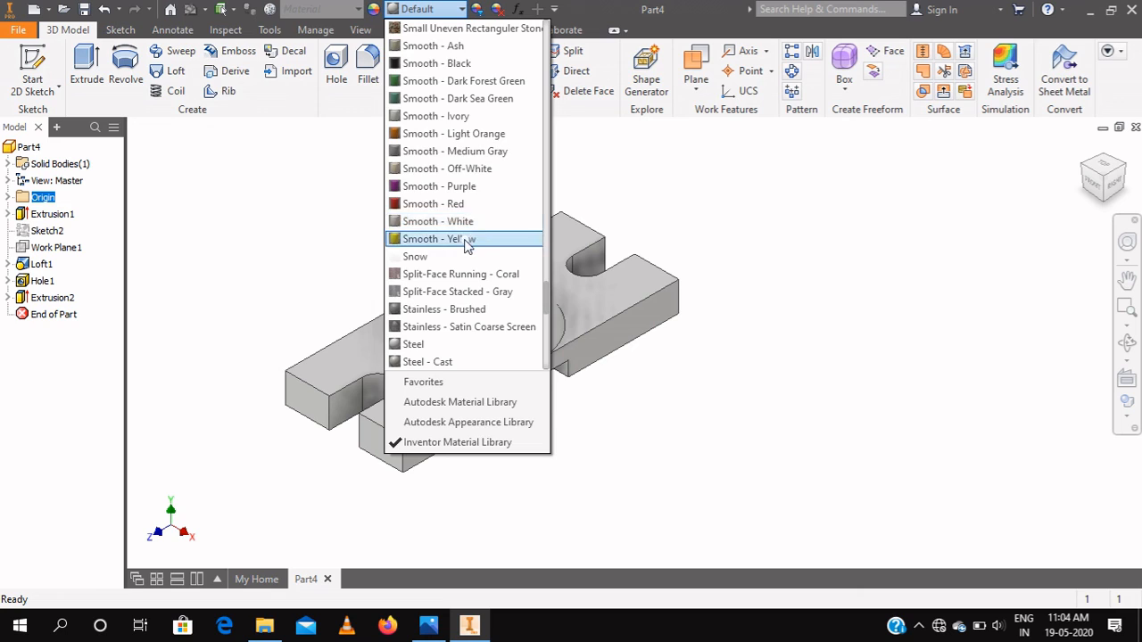
pyautogui.click(464, 238)
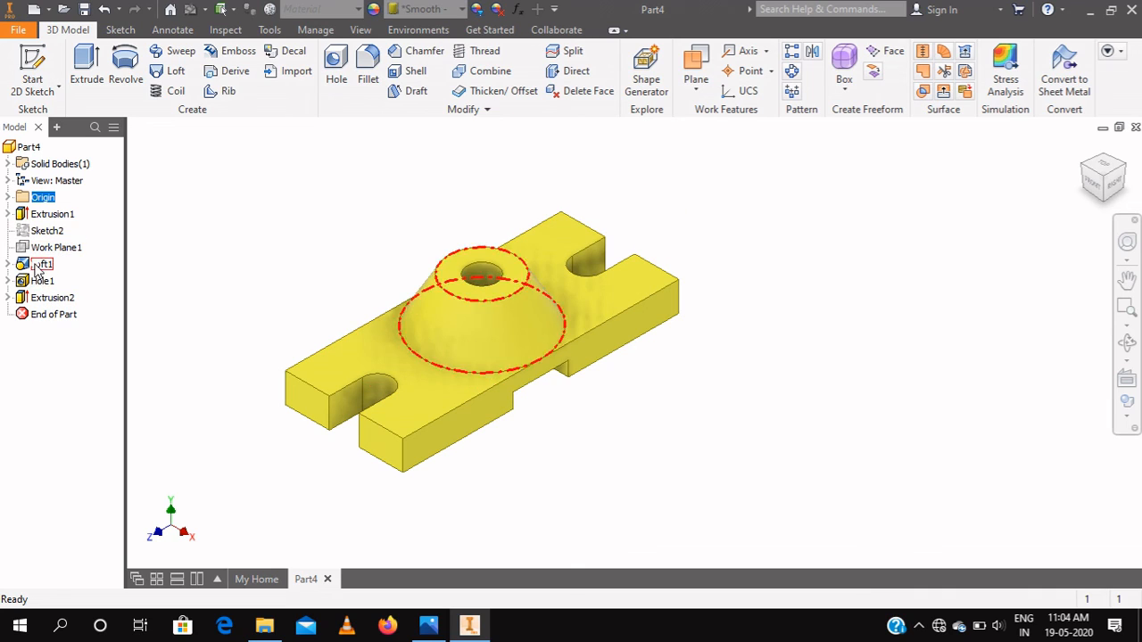
# Step: Apply the Sky Blue Medium appearance from the Inventor Material Library to the lofted tapered boss
pyautogui.click(40, 265)
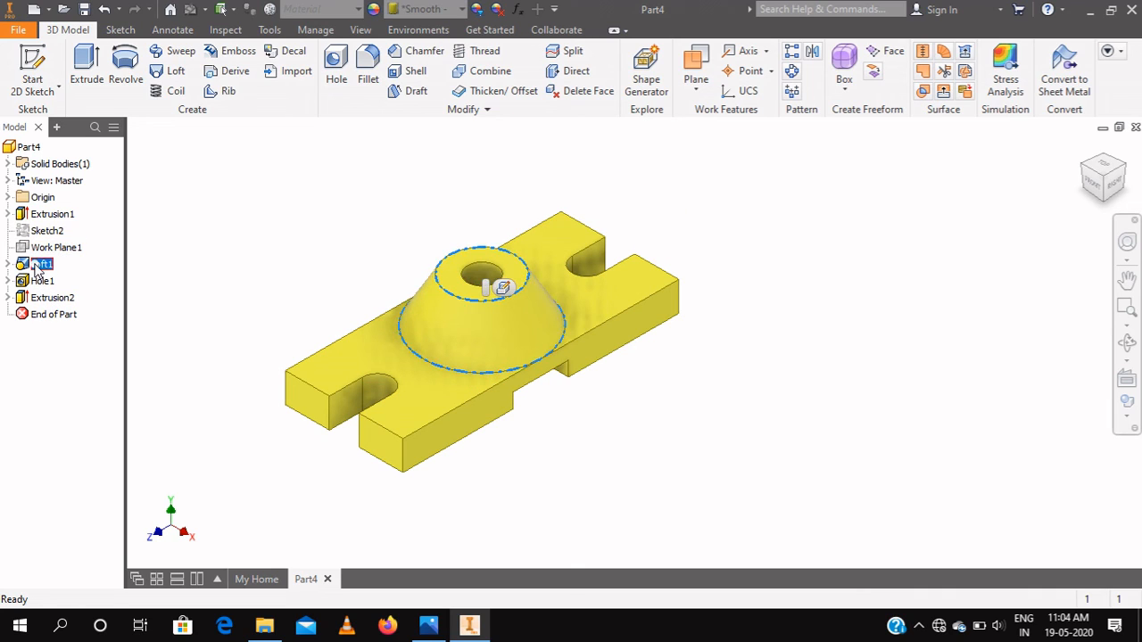
pyautogui.click(461, 9)
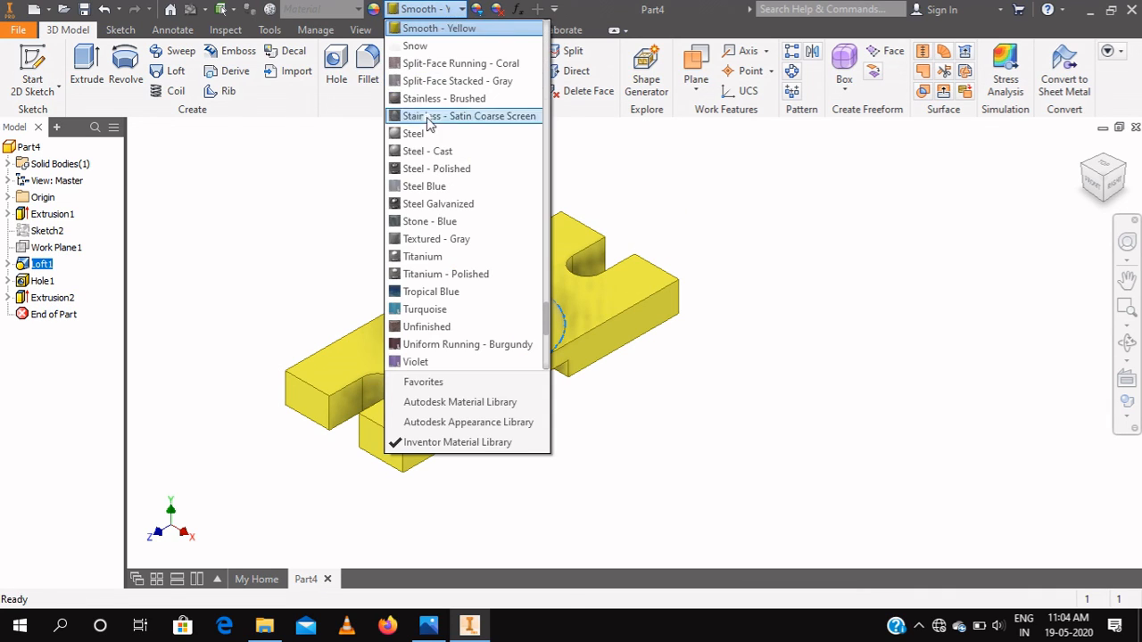
pyautogui.scroll(9, 428, 120)
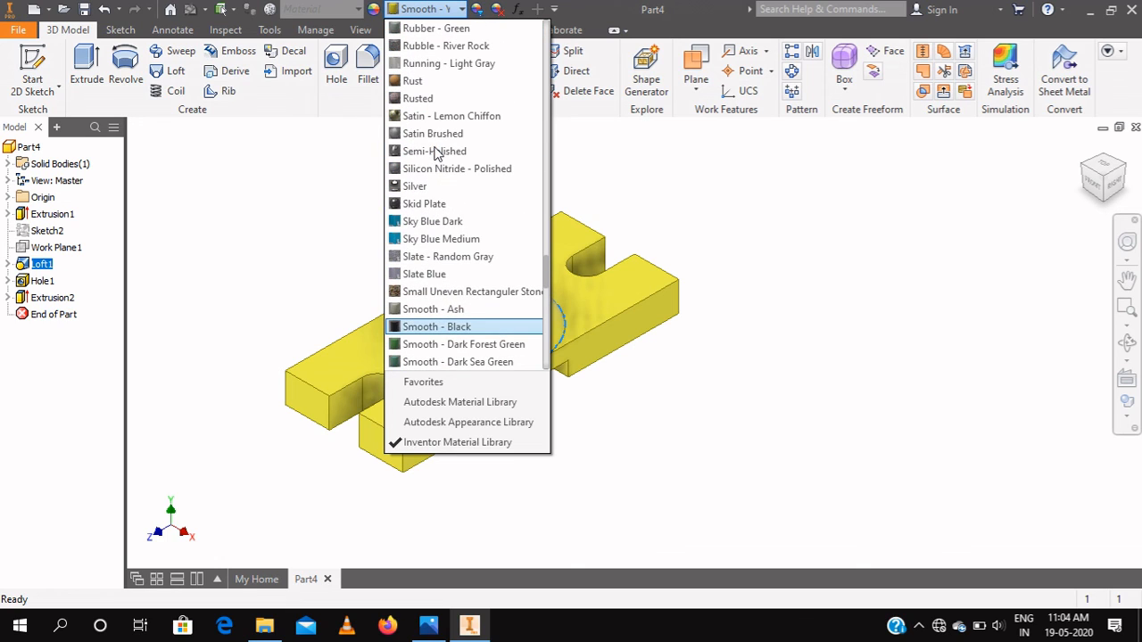
pyautogui.click(434, 239)
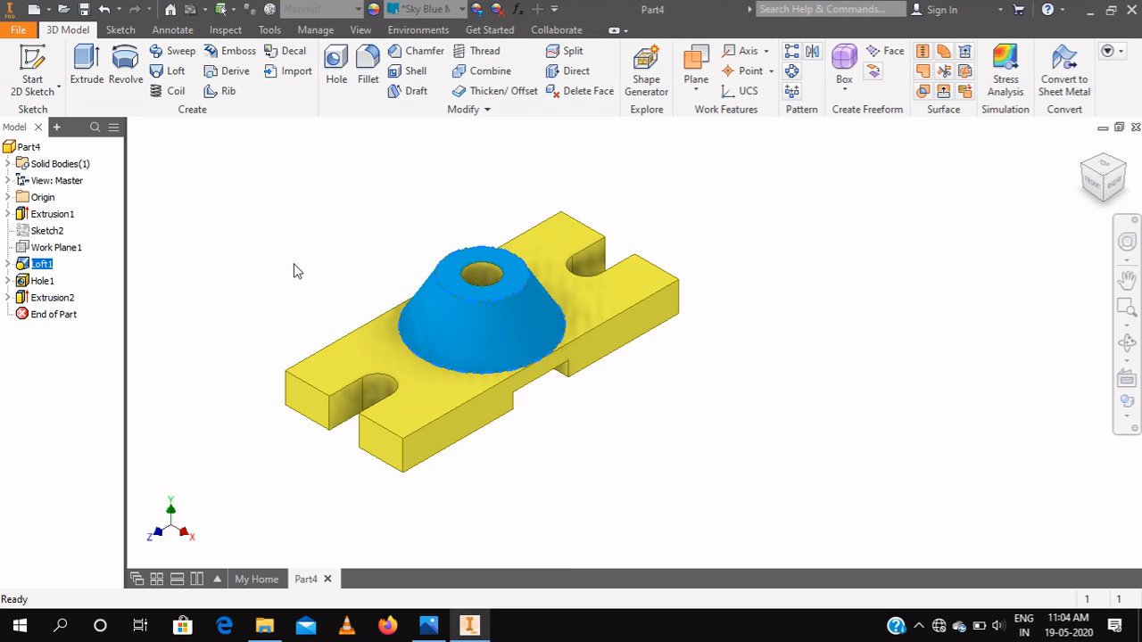
# Step: Apply the Magenta appearance from the Inventor Material Library to the inner face of the boss's through hole
pyautogui.click(478, 278)
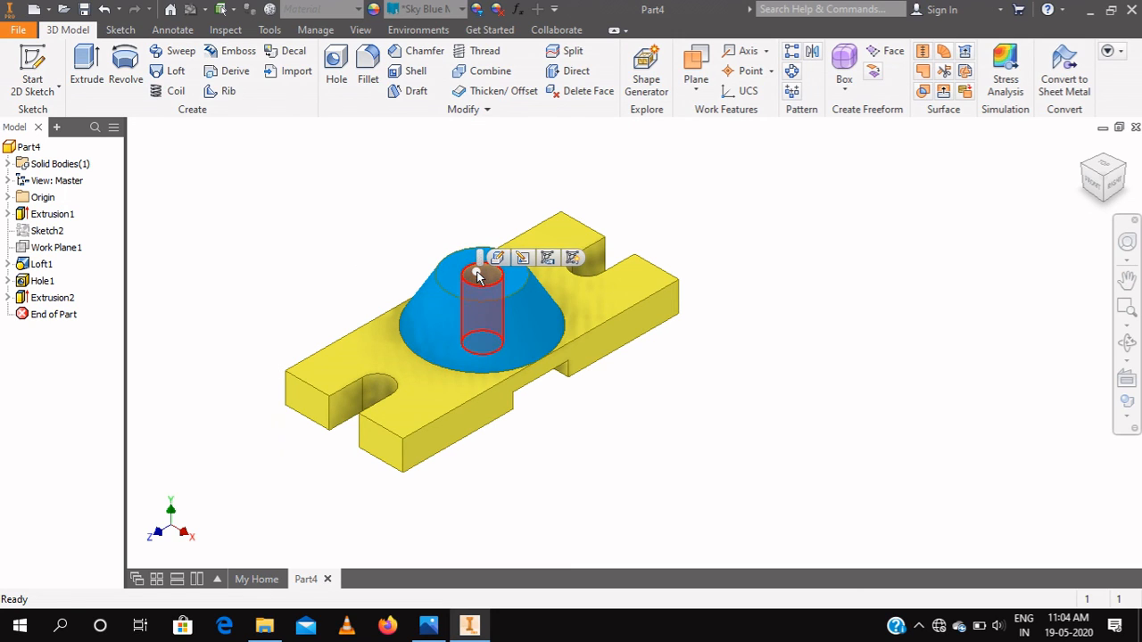
pyautogui.click(462, 9)
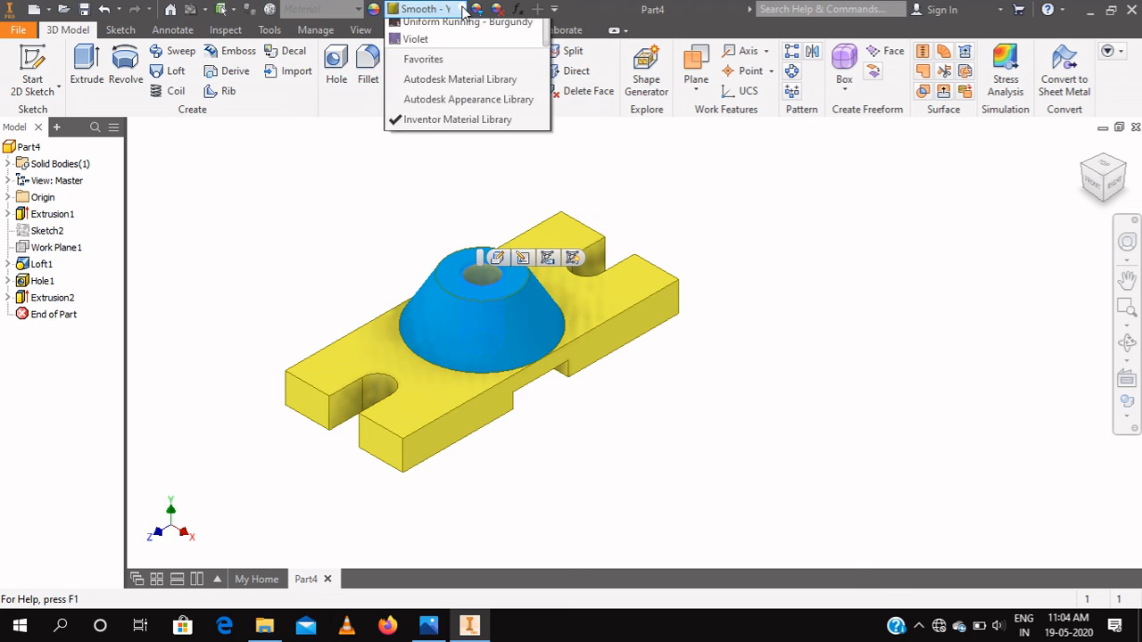
pyautogui.scroll(-1, 448, 223)
pyautogui.scroll(4, 449, 223)
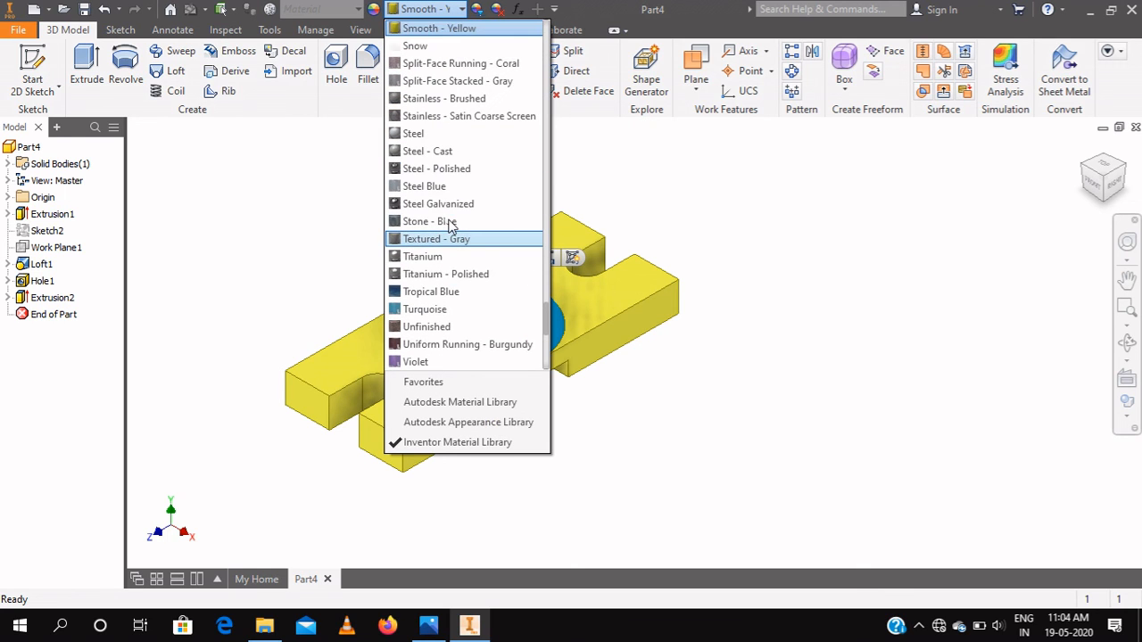
pyautogui.scroll(4, 449, 226)
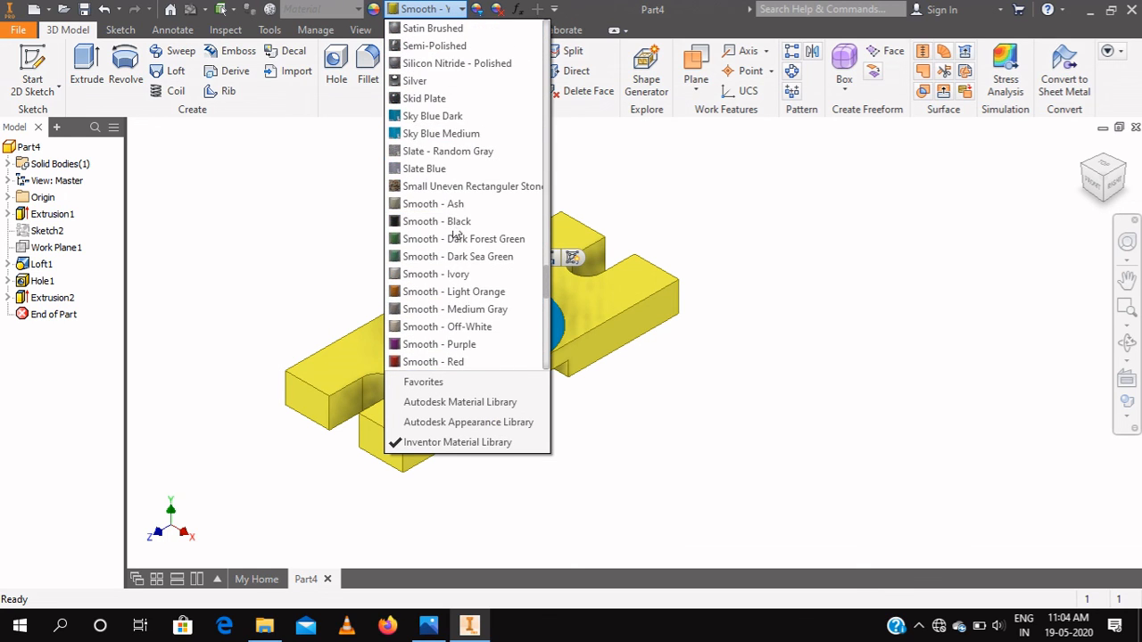
pyautogui.scroll(3, 446, 246)
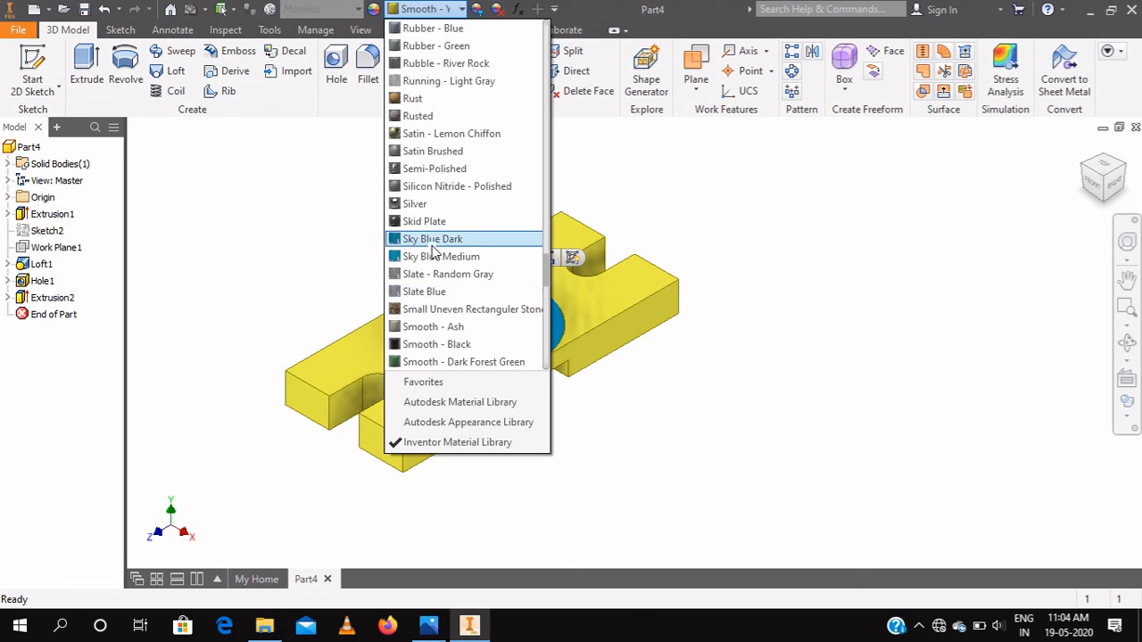
pyautogui.scroll(8, 433, 250)
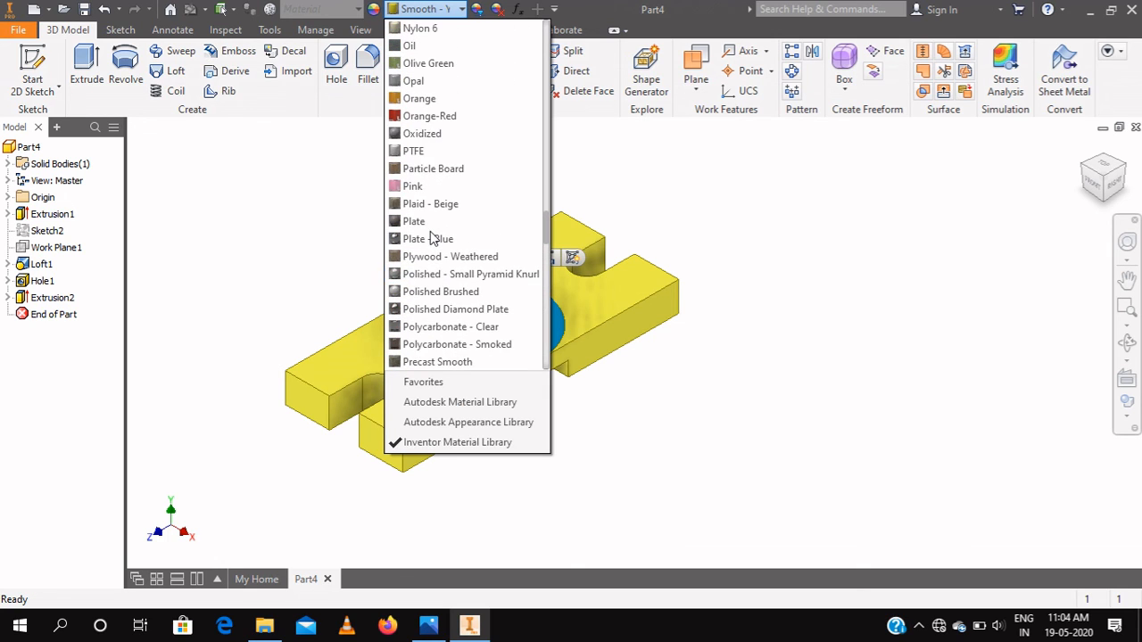
pyautogui.scroll(5, 431, 238)
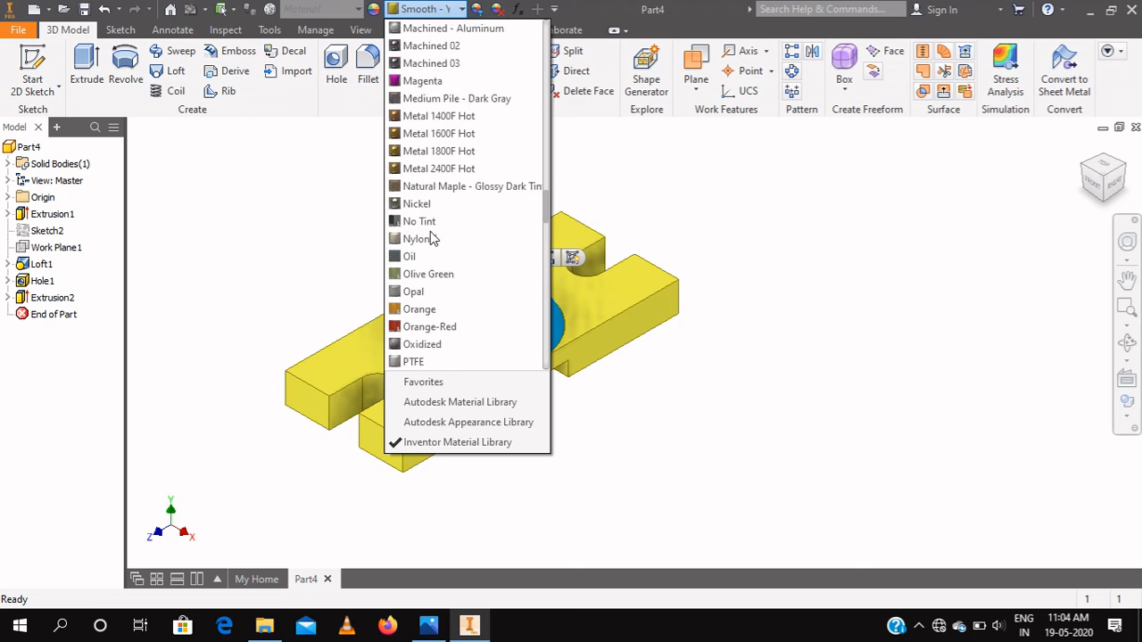
pyautogui.scroll(2, 431, 237)
pyautogui.click(479, 170)
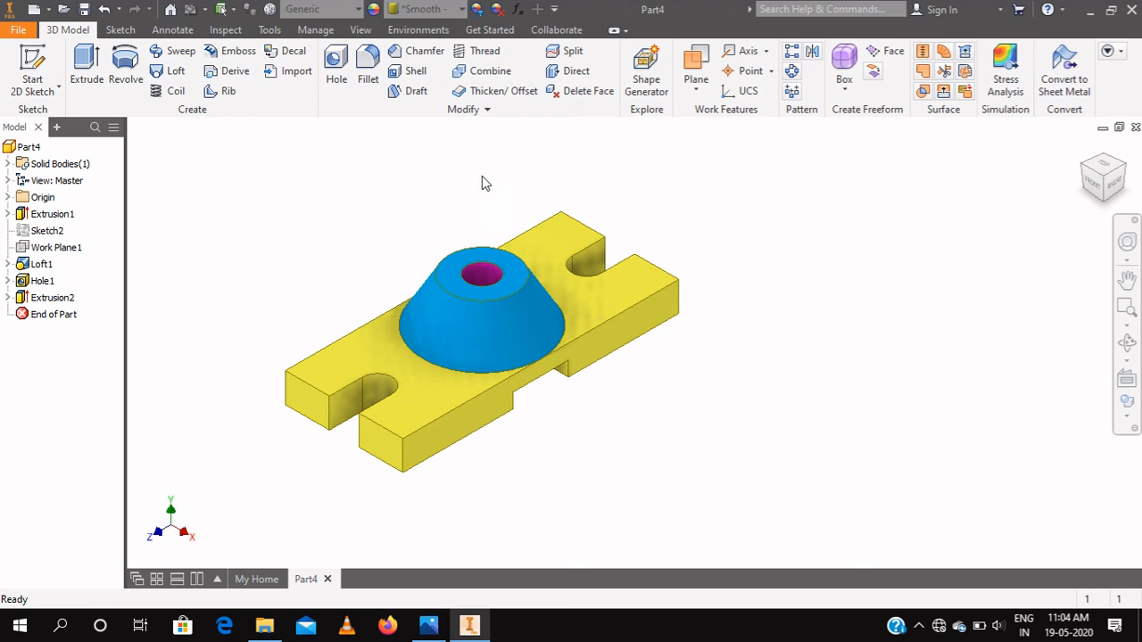
pyautogui.scroll(1, 486, 285)
pyautogui.scroll(-2, 485, 286)
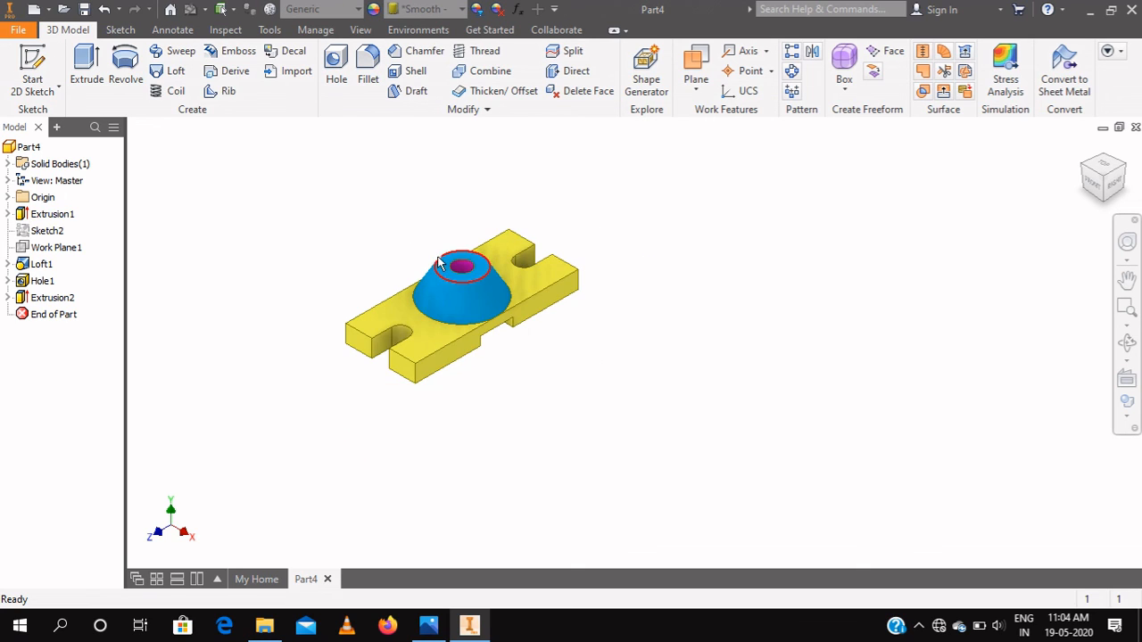
pyautogui.scroll(2, 484, 282)
pyautogui.scroll(-4, 482, 279)
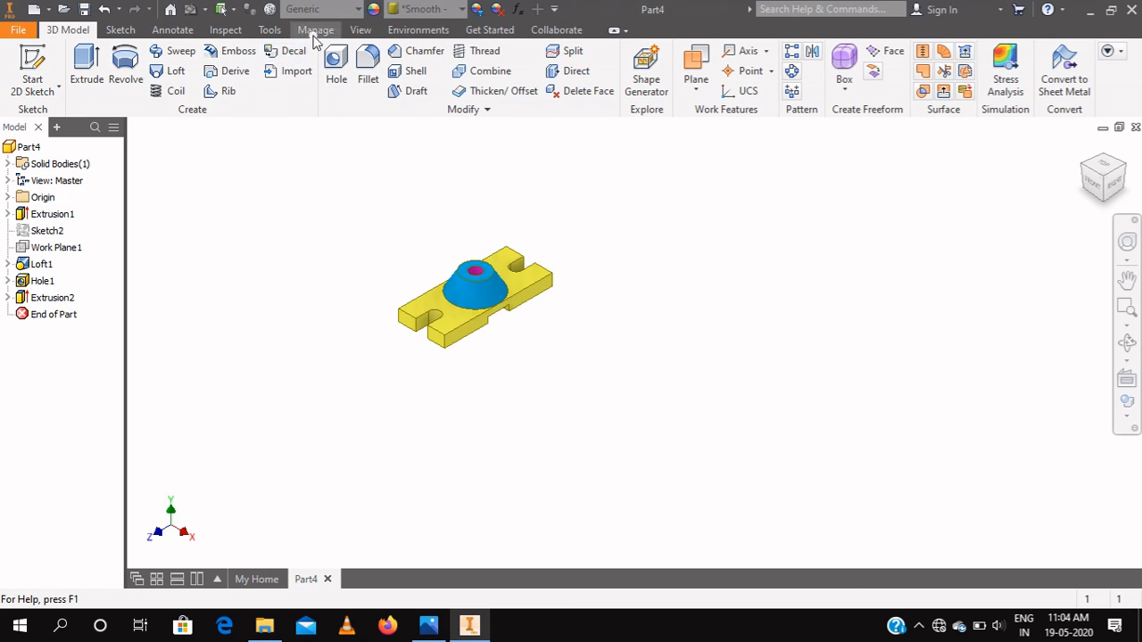
# Step: Raise the exposure of the Grey Room lighting style to about 0.69 and save the style
pyautogui.click(361, 30)
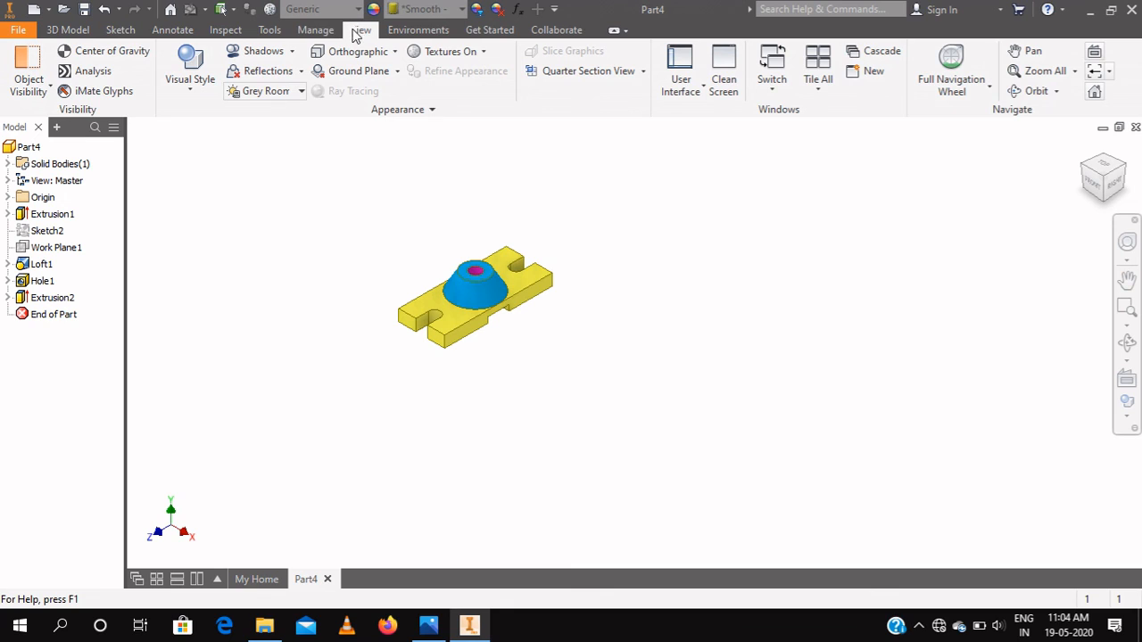
pyautogui.click(301, 91)
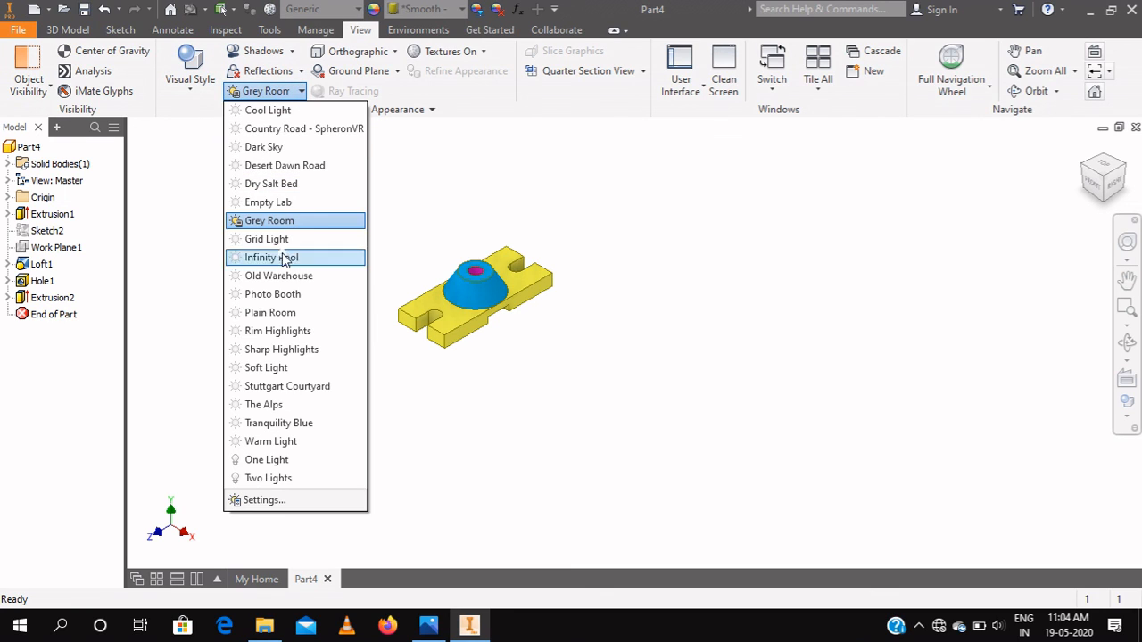
pyautogui.click(256, 501)
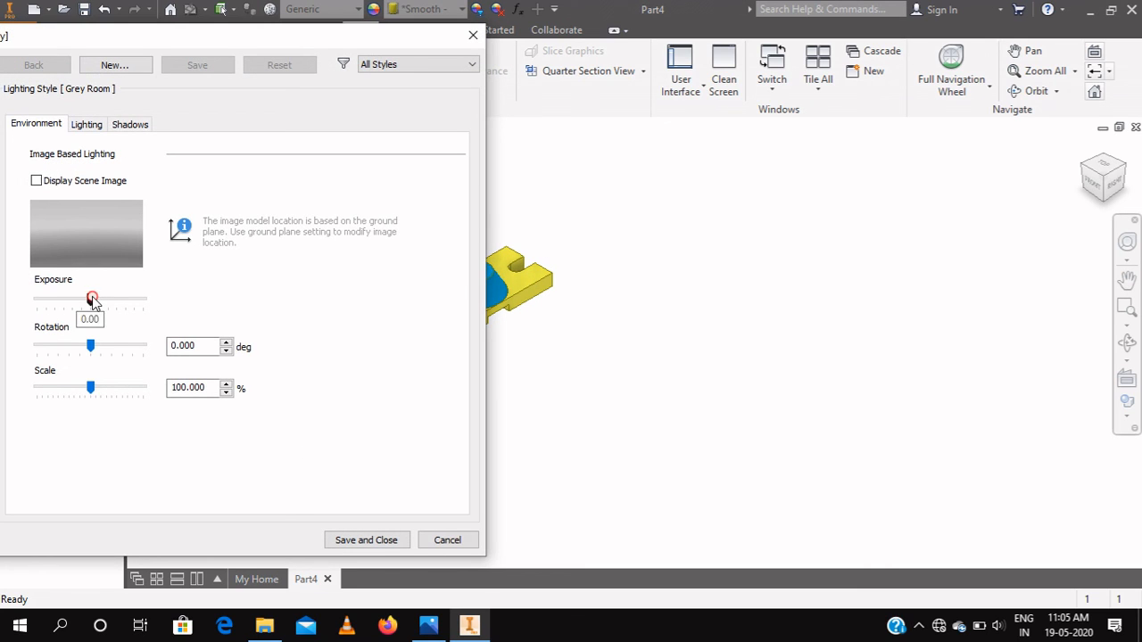
pyautogui.moveTo(93, 301); pyautogui.dragTo(105, 306)
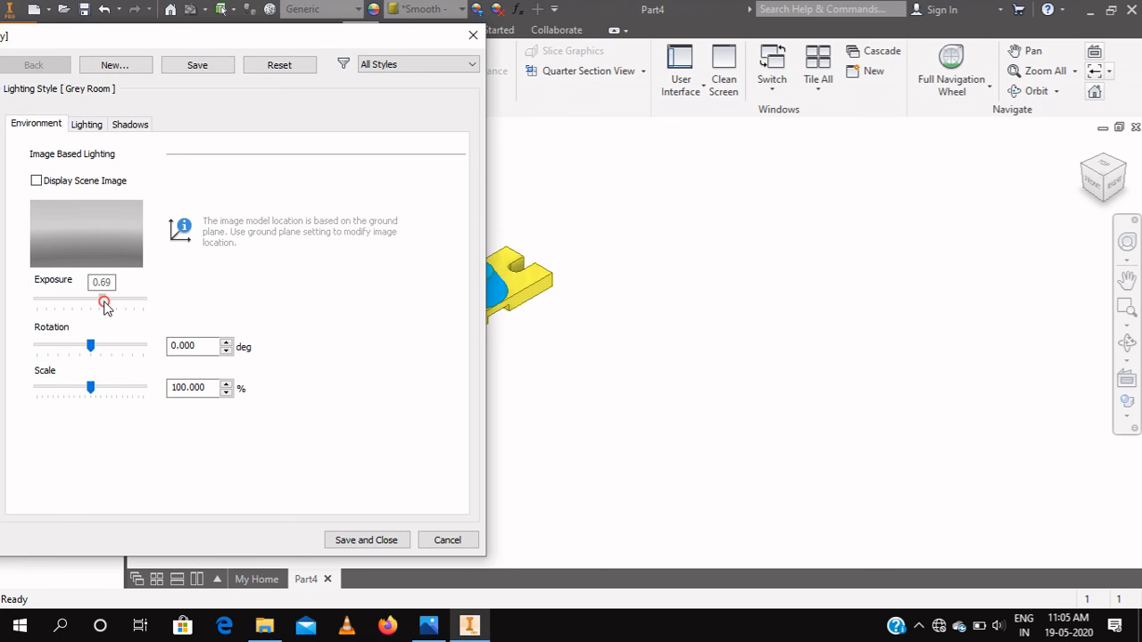
pyautogui.click(382, 540)
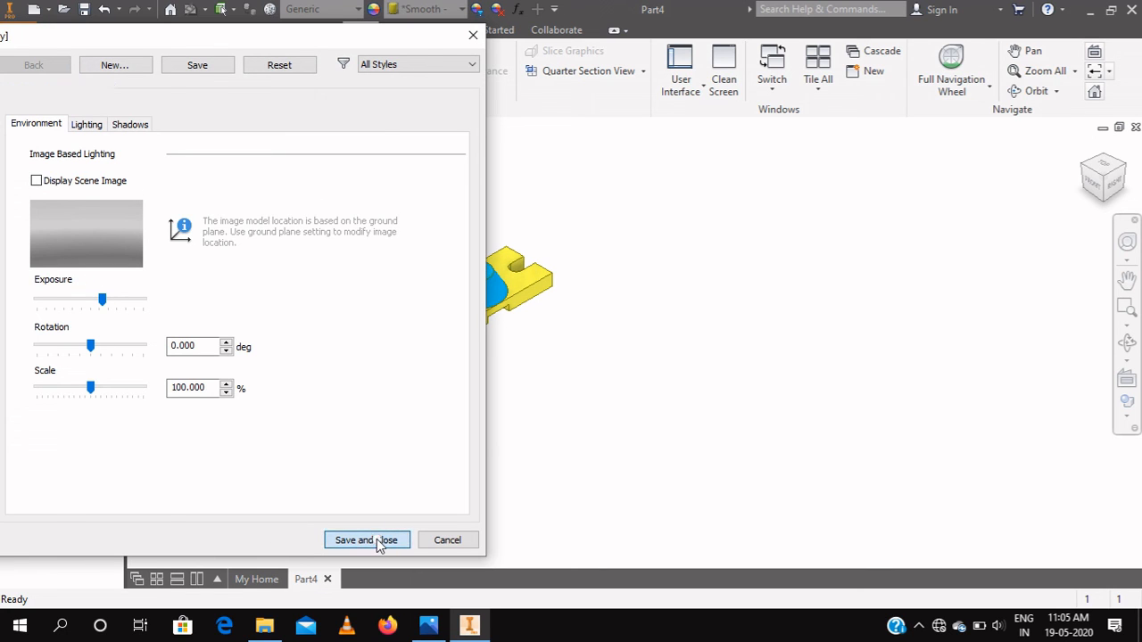
pyautogui.scroll(5, 340, 397)
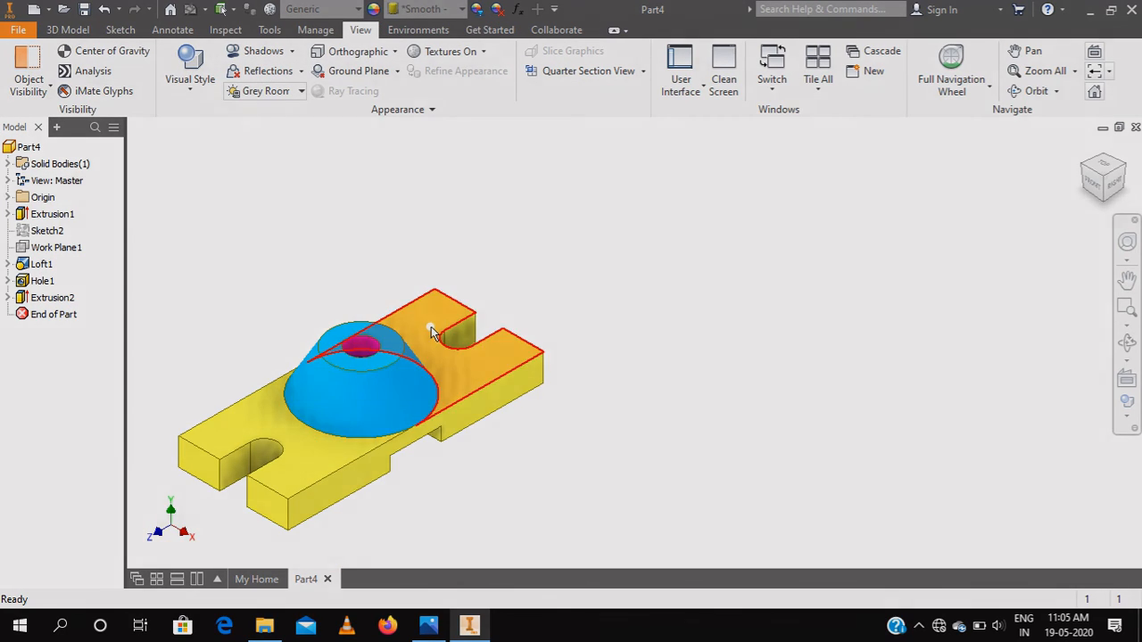